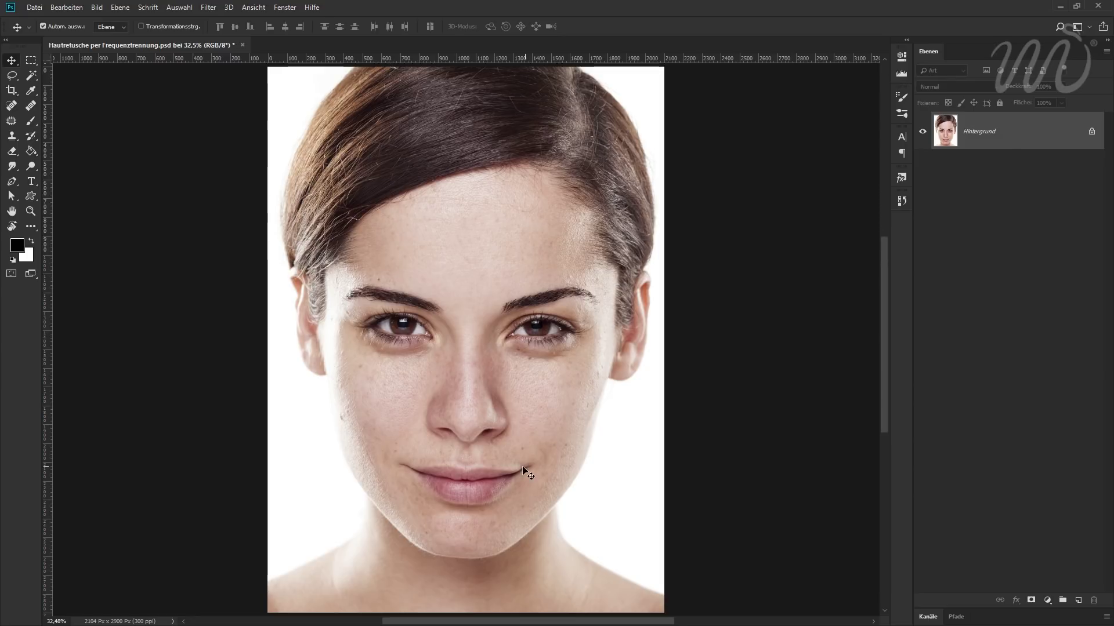
# - Review the tool preferences and return to the Move tool
pyautogui.scroll(2, 462, 481)
pyautogui.scroll(2, 462, 450)
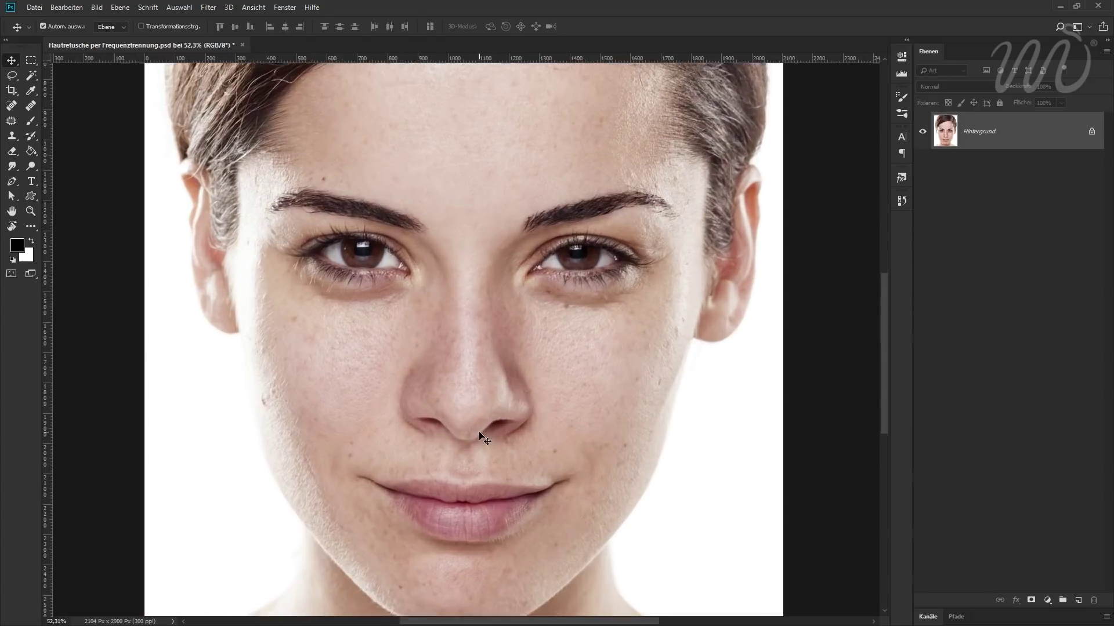
pyautogui.scroll(2, 470, 433)
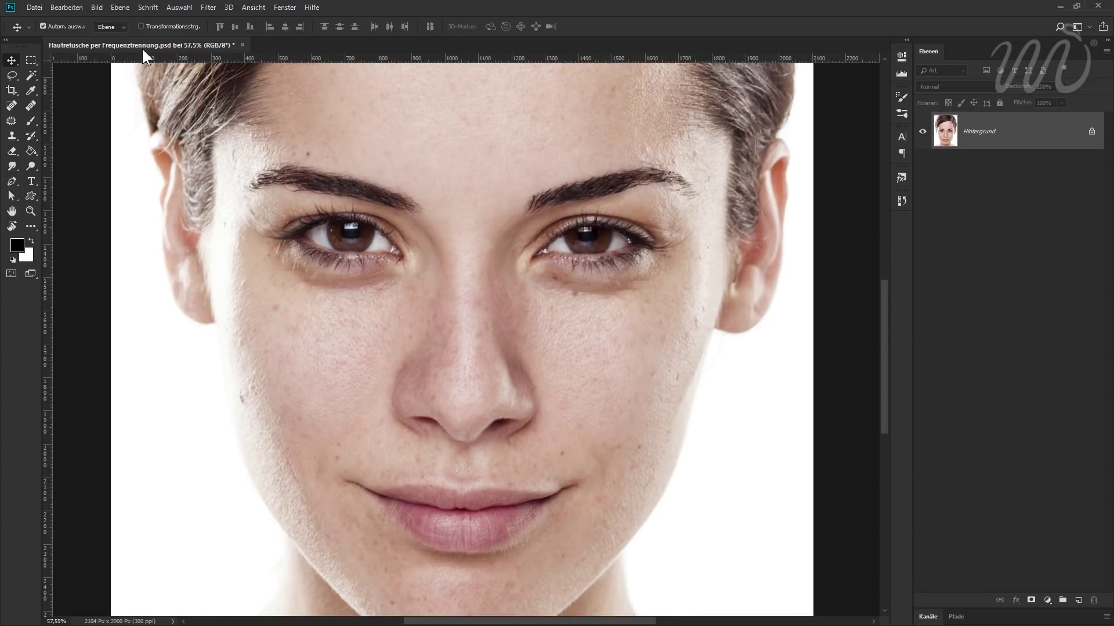
pyautogui.click(78, 9)
pyautogui.moveTo(85, 364)
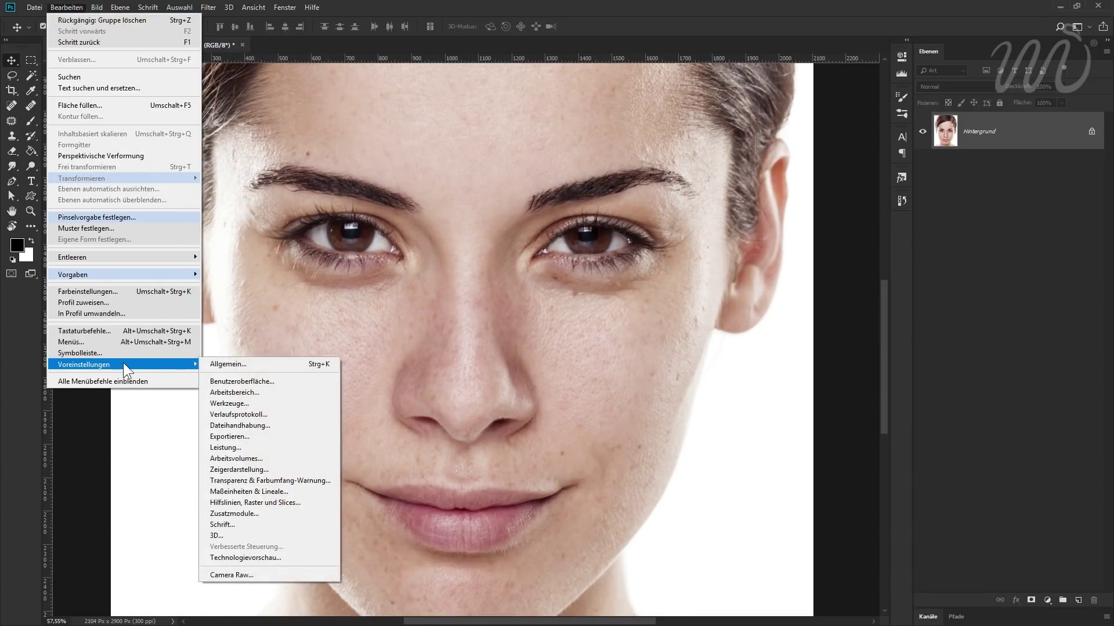
pyautogui.click(236, 405)
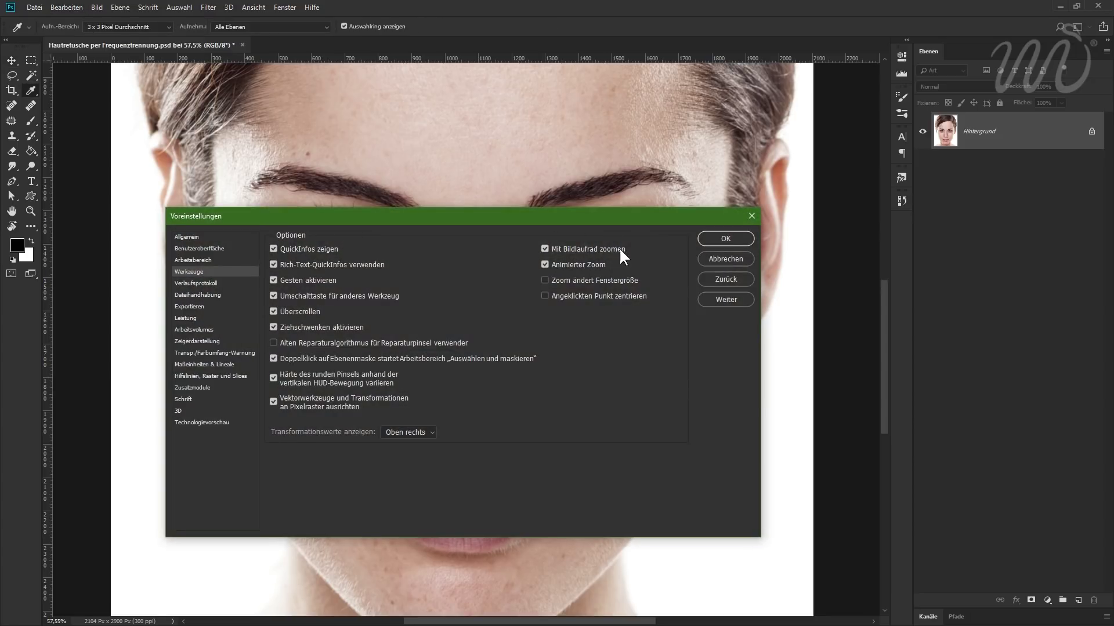
pyautogui.click(741, 260)
pyautogui.press('v')
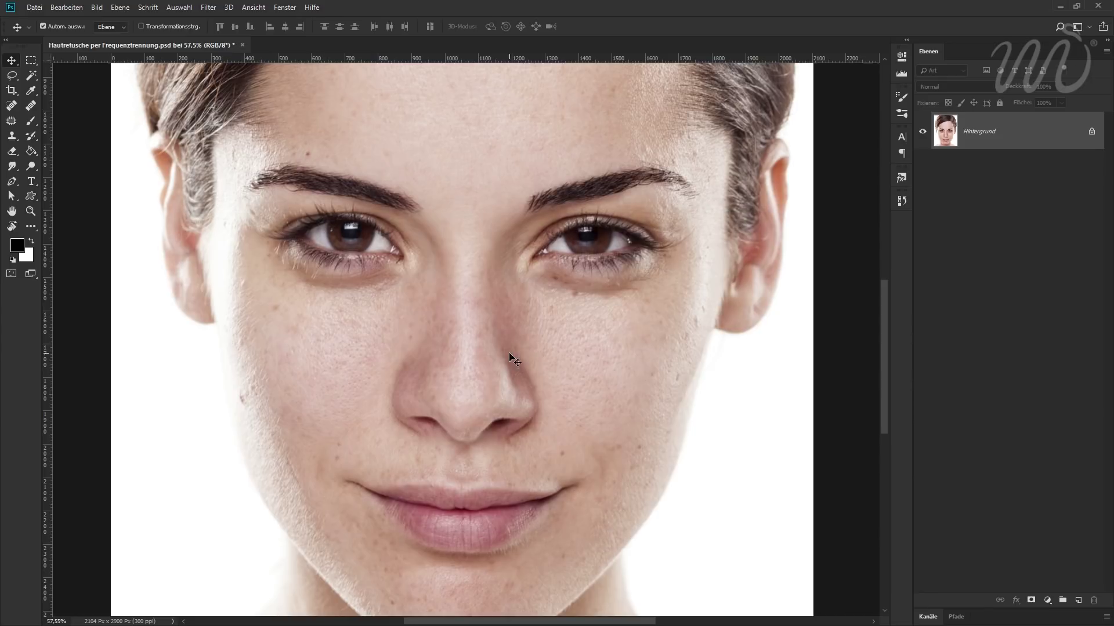
# - Zoom and pan the view to frame the portrait's face
pyautogui.scroll(-2, 500, 368)
pyautogui.scroll(1, 500, 367)
pyautogui.scroll(1, 500, 368)
pyautogui.scroll(-2, 500, 367)
pyautogui.scroll(2, 500, 368)
pyautogui.scroll(-2, 500, 368)
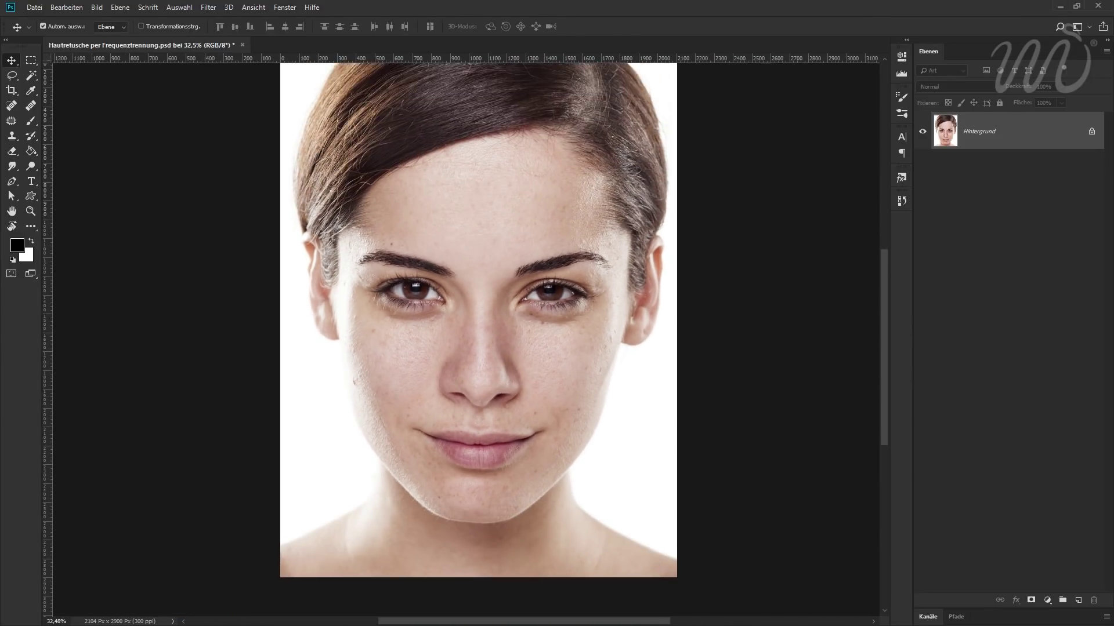
pyautogui.click(11, 211)
pyautogui.moveTo(450, 462); pyautogui.dragTo(437, 497)
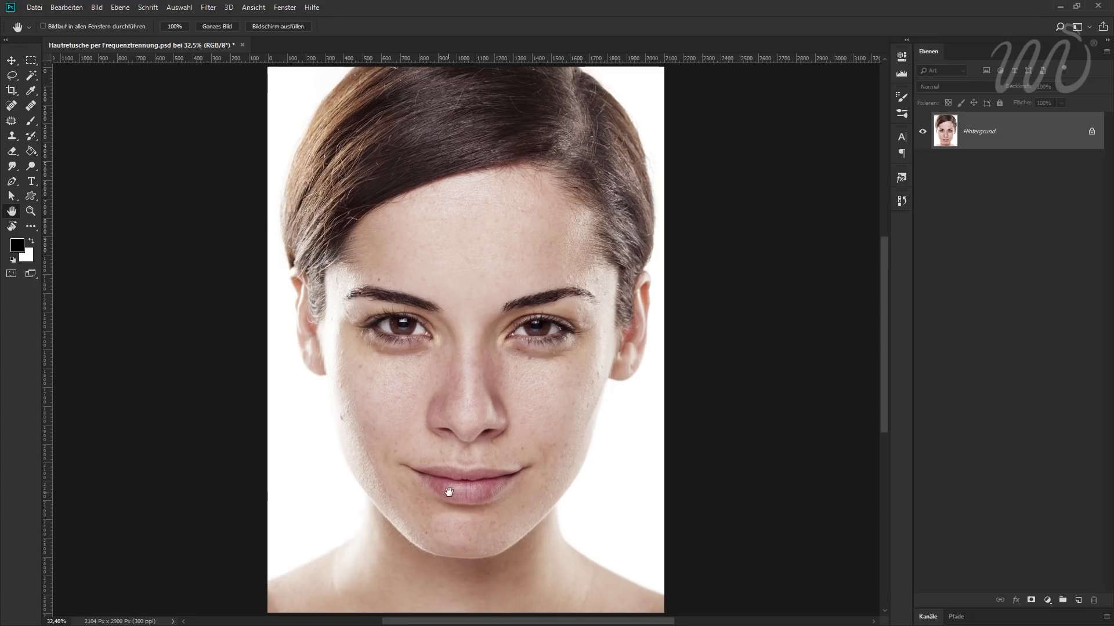
pyautogui.scroll(2, 449, 492)
pyautogui.scroll(2, 455, 476)
pyautogui.scroll(1, 461, 458)
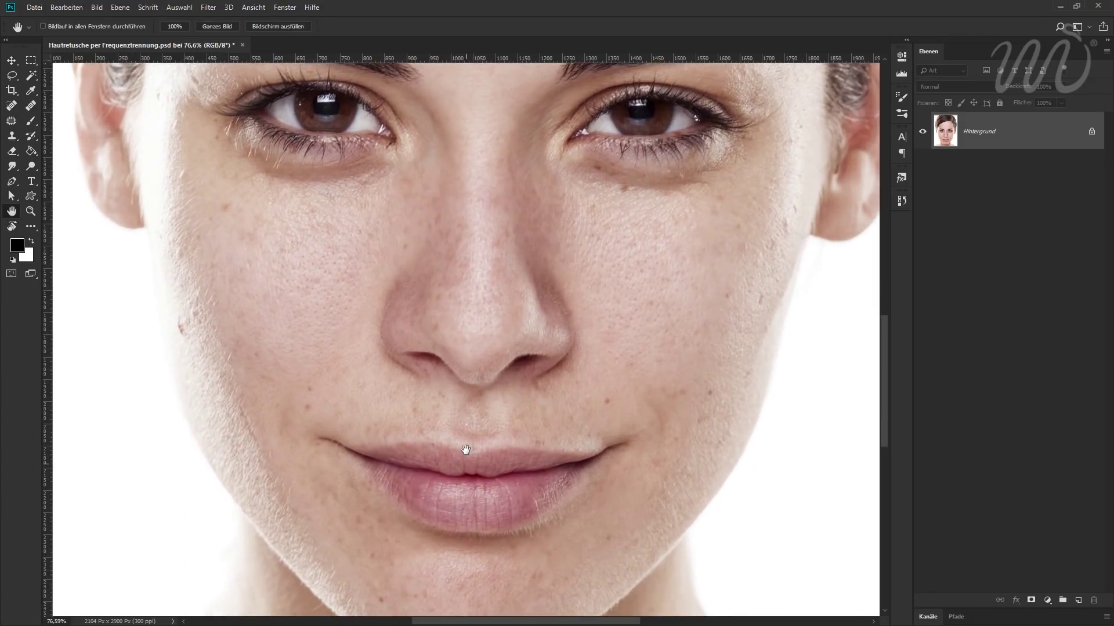
pyautogui.moveTo(466, 450); pyautogui.dragTo(461, 436)
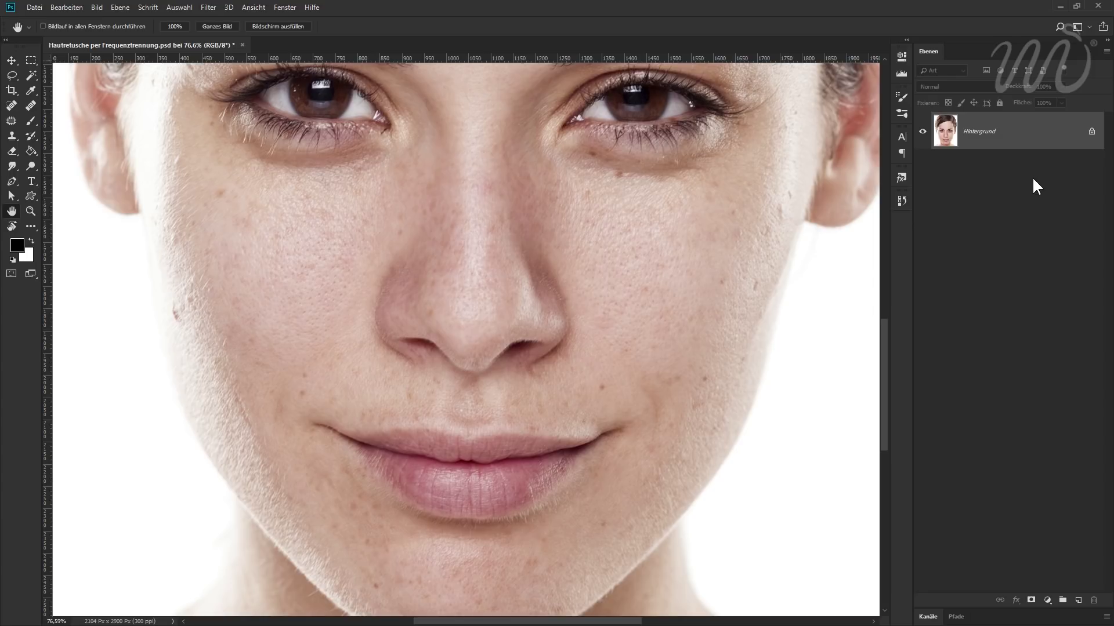
# - Duplicate the Background layer with Ctrl+J and name the copy 'Grobe Retusche'
pyautogui.hotkey('ctrl', 'j')
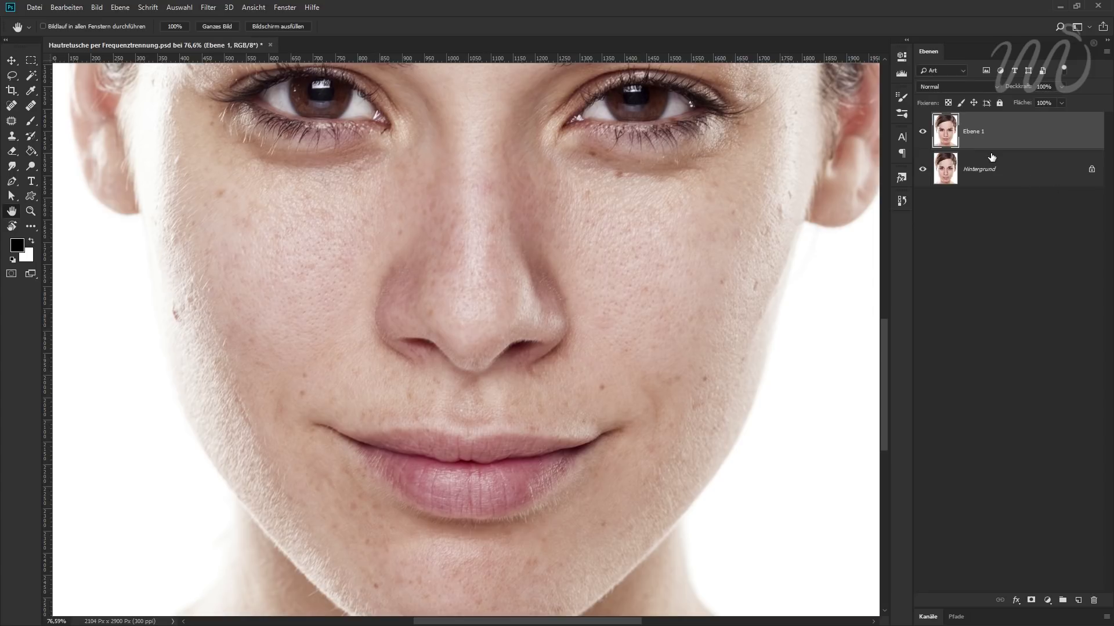
pyautogui.doubleClick(978, 132)
pyautogui.write('Grobe Retusche')
pyautogui.press('Return')
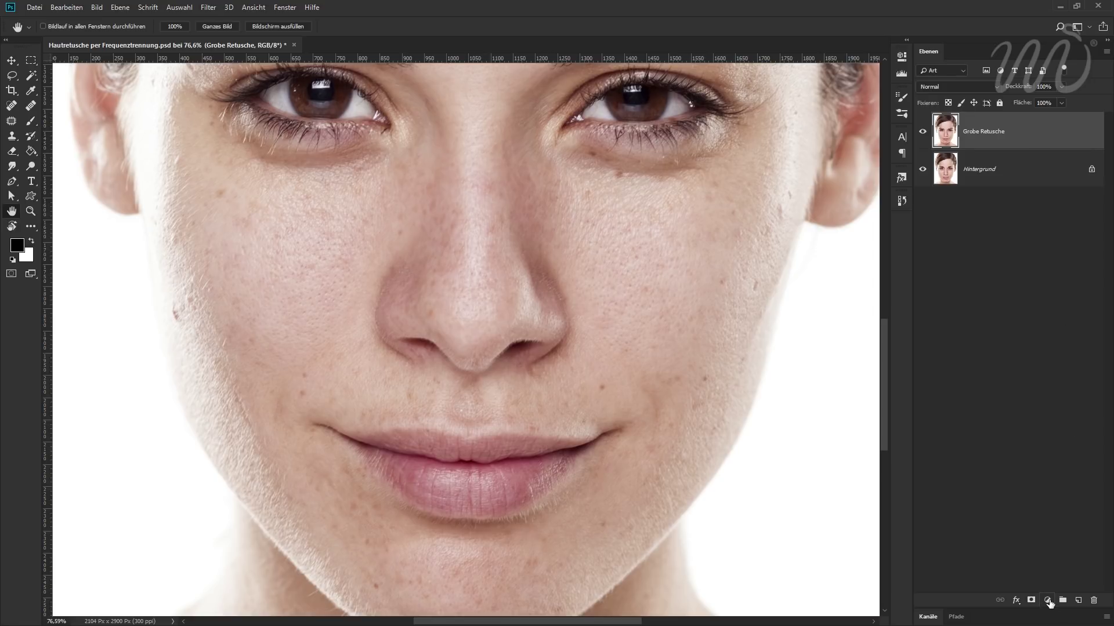
# - Add a Black & White adjustment with Reds -178 and Yellows -55, collapsing its properties
pyautogui.click(1048, 601)
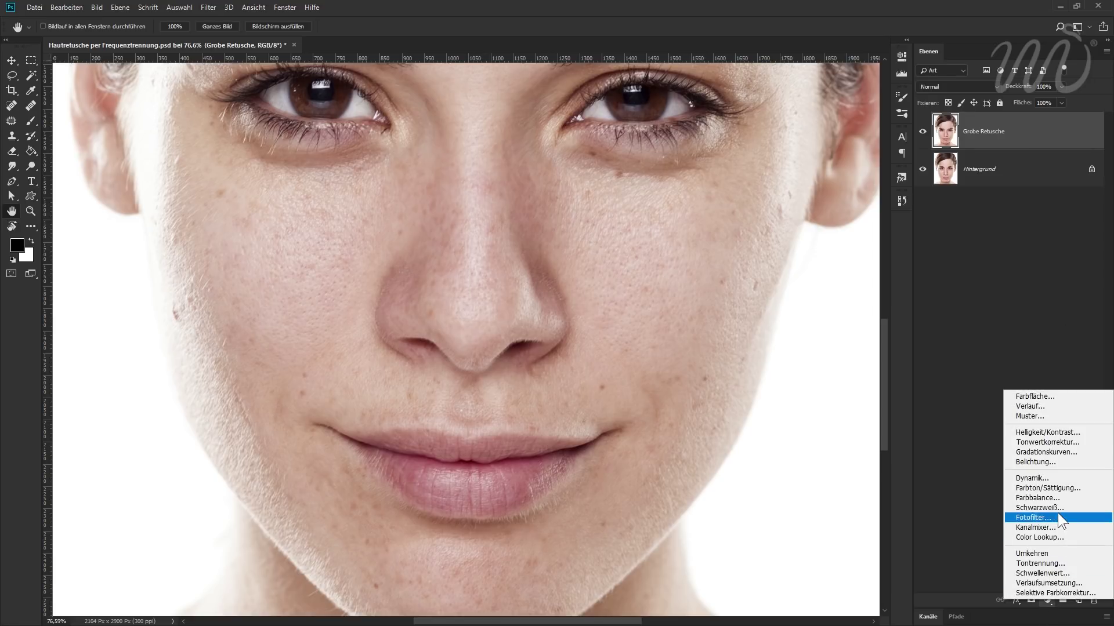
pyautogui.click(1040, 507)
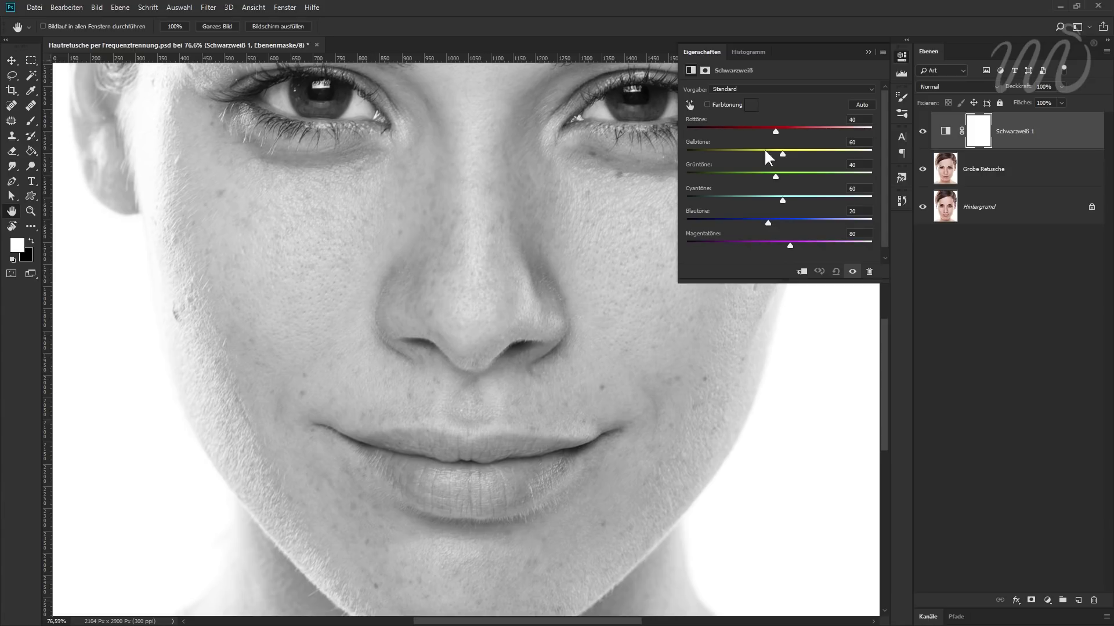
pyautogui.moveTo(775, 130); pyautogui.dragTo(693, 127)
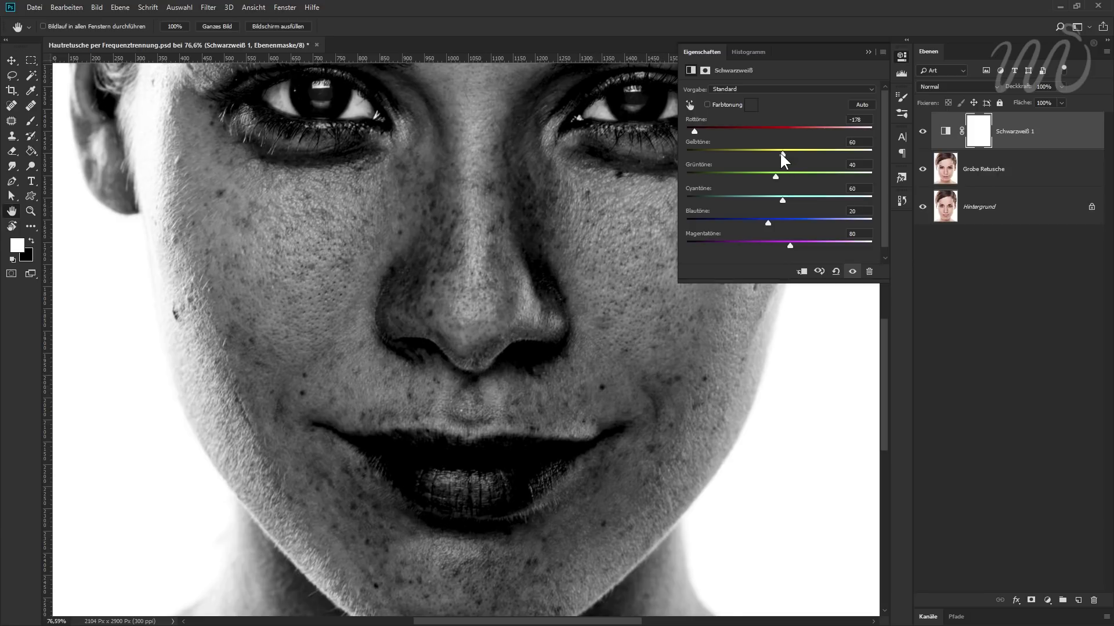
pyautogui.moveTo(743, 157); pyautogui.dragTo(738, 163)
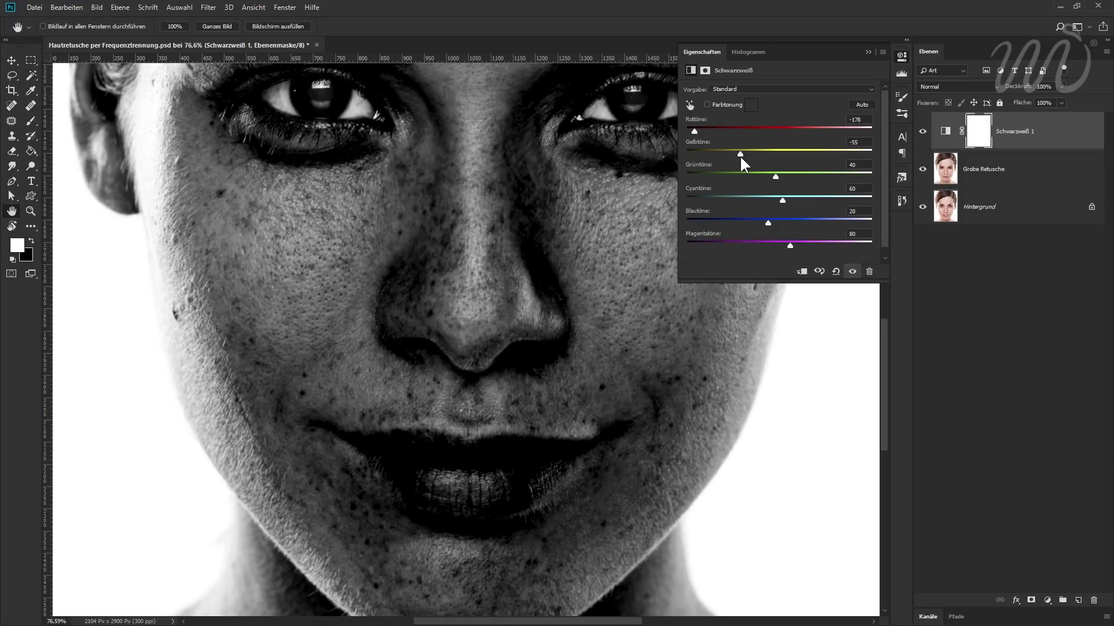
pyautogui.click(868, 51)
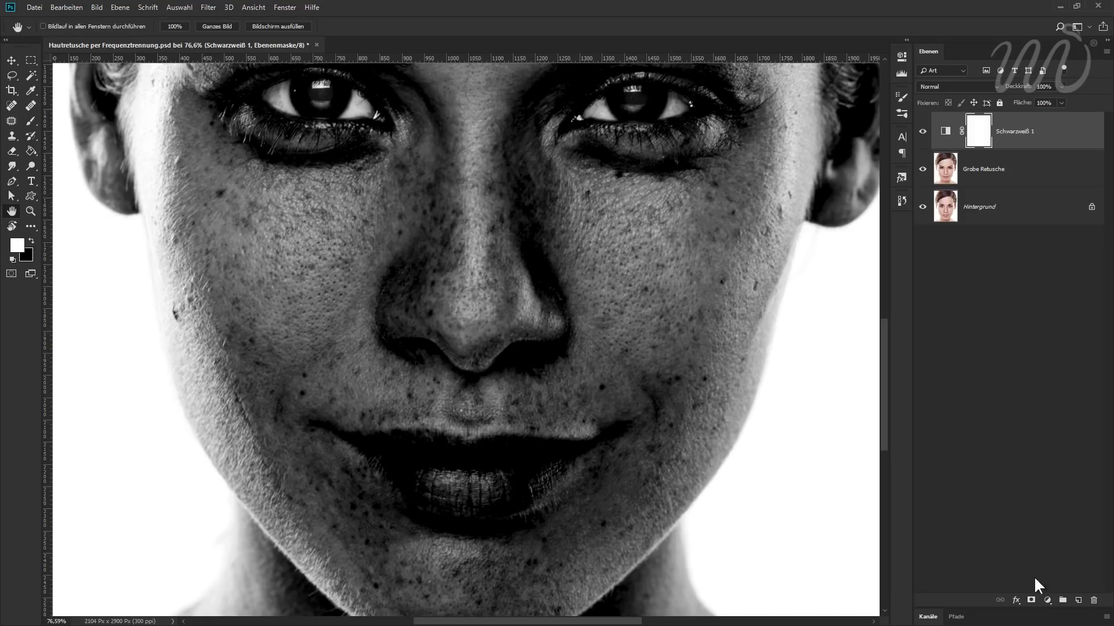
pyautogui.click(1046, 601)
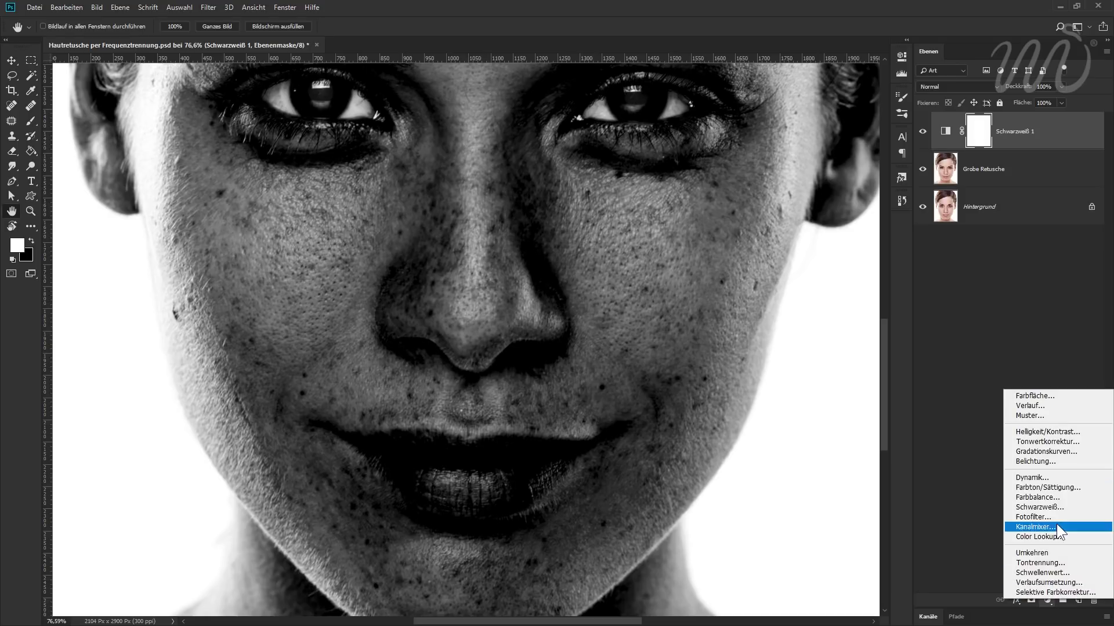
# - Add Curves layer Kurven 1 with its midpoint raised, placed beneath Schwarzweiß 1
pyautogui.click(1076, 452)
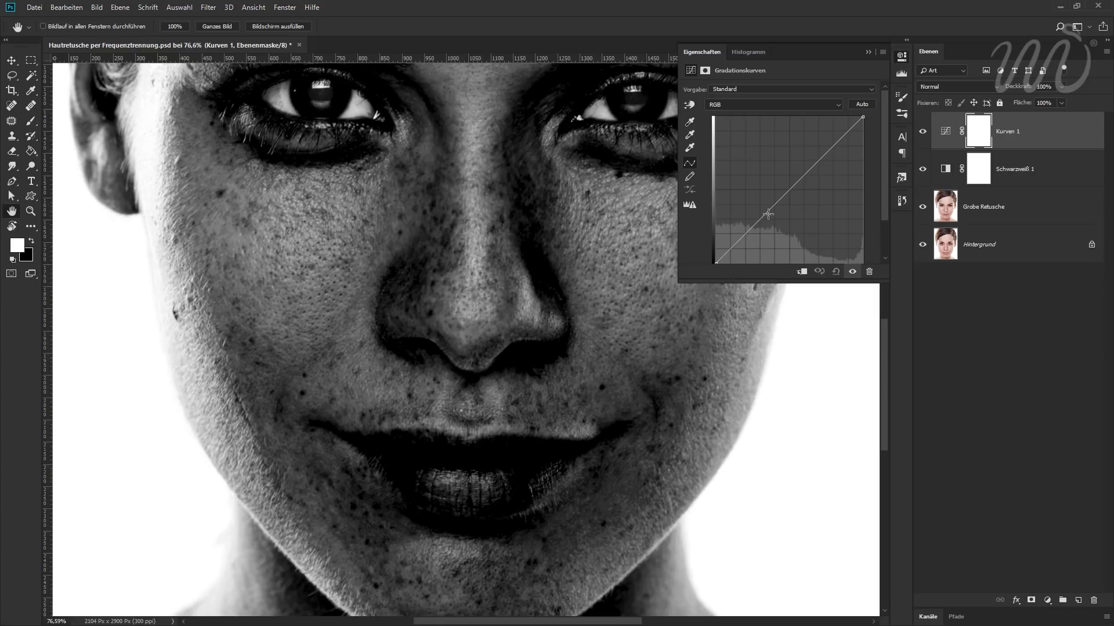
pyautogui.click(789, 190)
pyautogui.moveTo(790, 191); pyautogui.dragTo(781, 178)
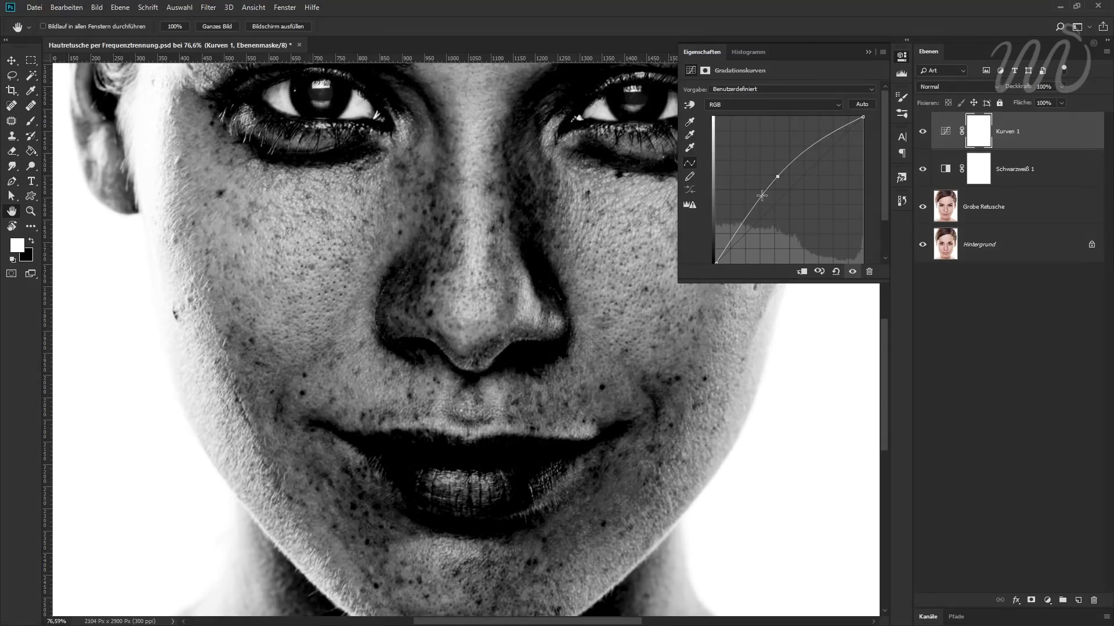
pyautogui.moveTo(777, 177); pyautogui.dragTo(776, 174)
pyautogui.moveTo(1042, 138); pyautogui.dragTo(1050, 178)
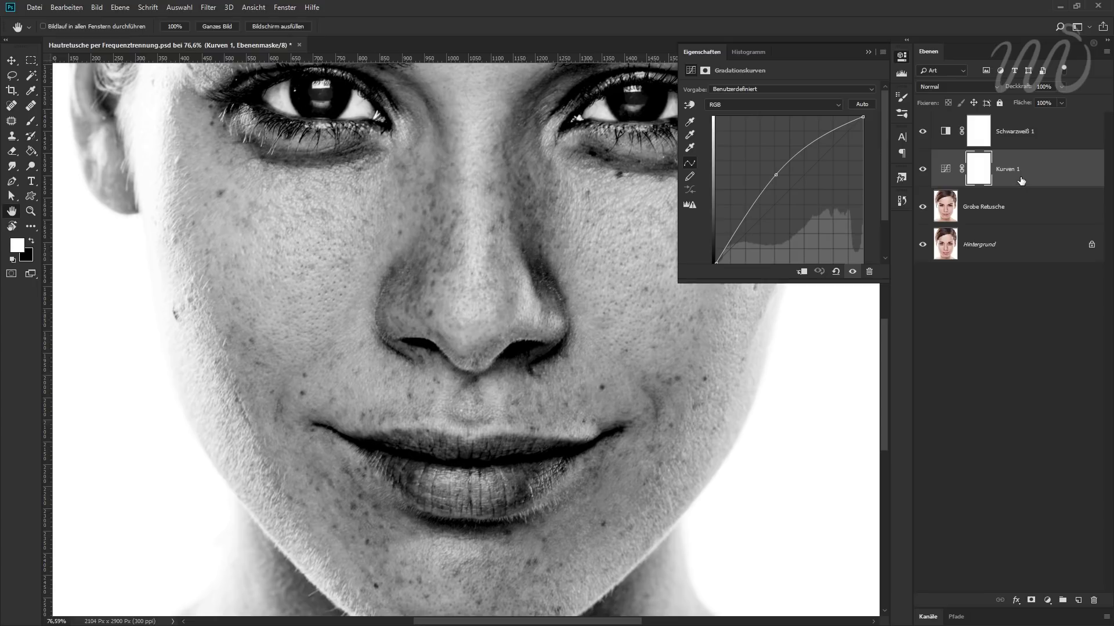
# - Rename Schwarzweiß 1 'Unreinheiten aufdecken' and Kurven 1 'Aufhellen', then select both
pyautogui.doubleClick(1016, 135)
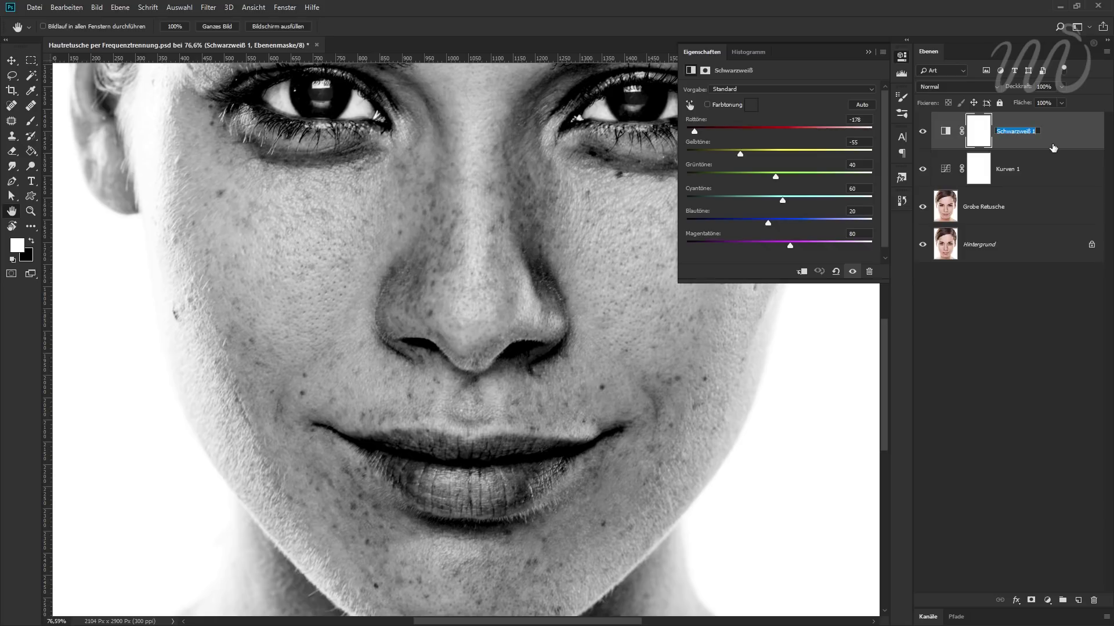
pyautogui.write('Unreinheiten aufdecken')
pyautogui.press('Return')
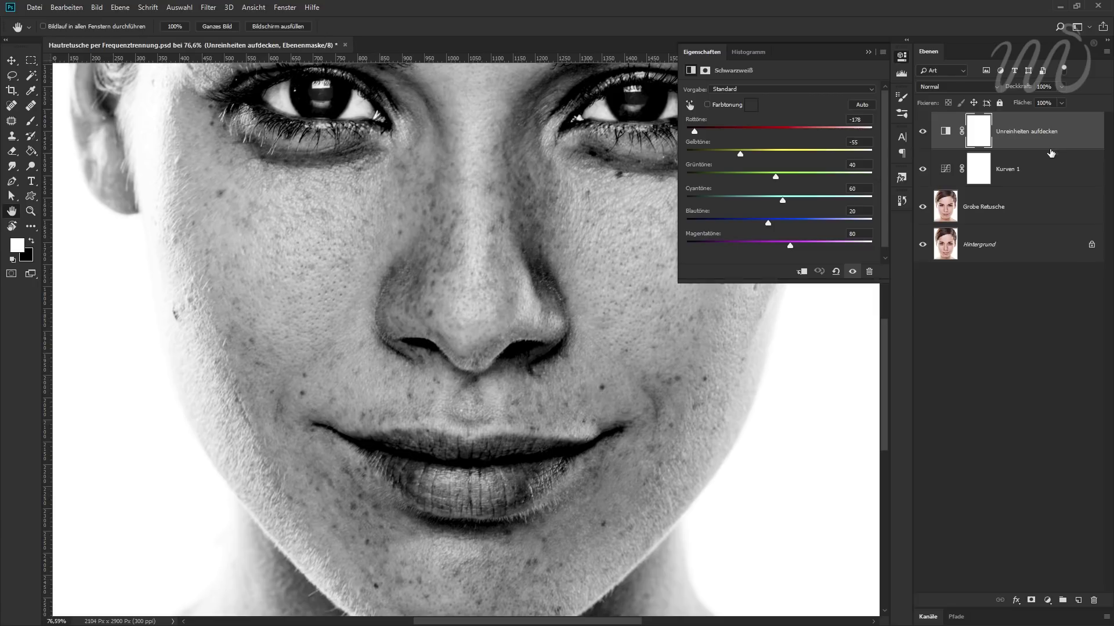
pyautogui.doubleClick(1006, 170)
pyautogui.write('A')
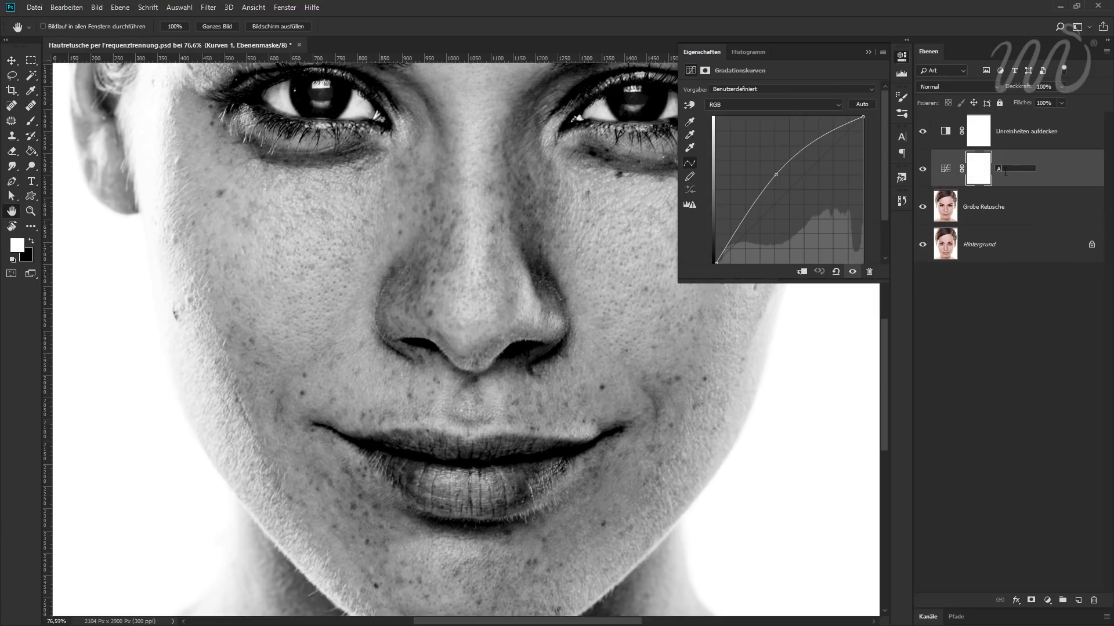
pyautogui.write('n')
pyautogui.press('Return')
pyautogui.click(1077, 135)
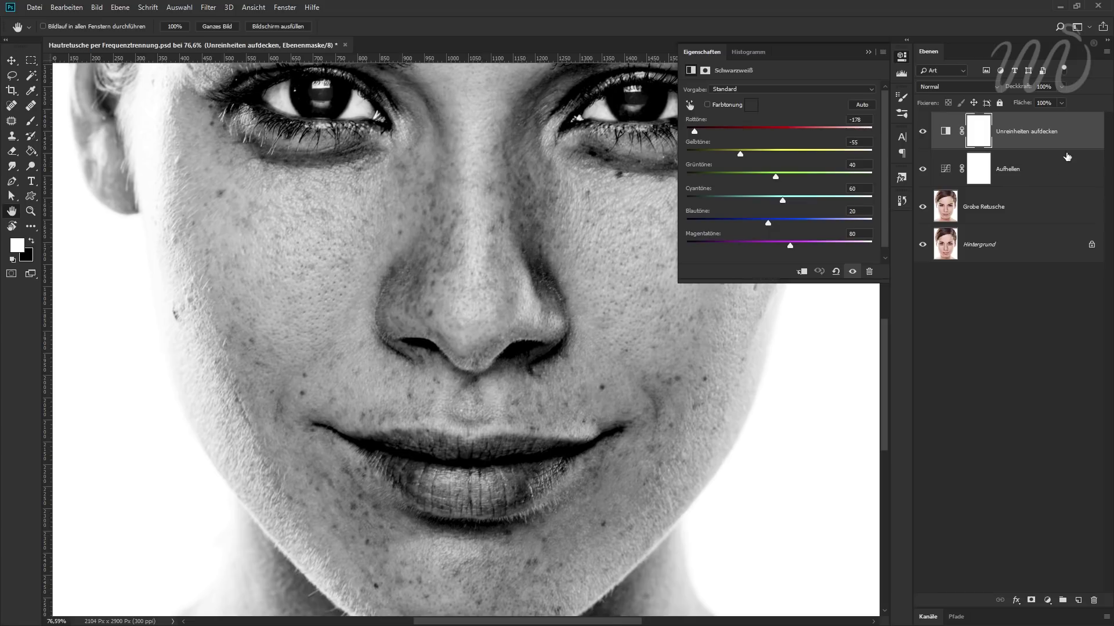
pyautogui.keyDown('shift'); pyautogui.click(1045, 177); pyautogui.keyUp('shift')
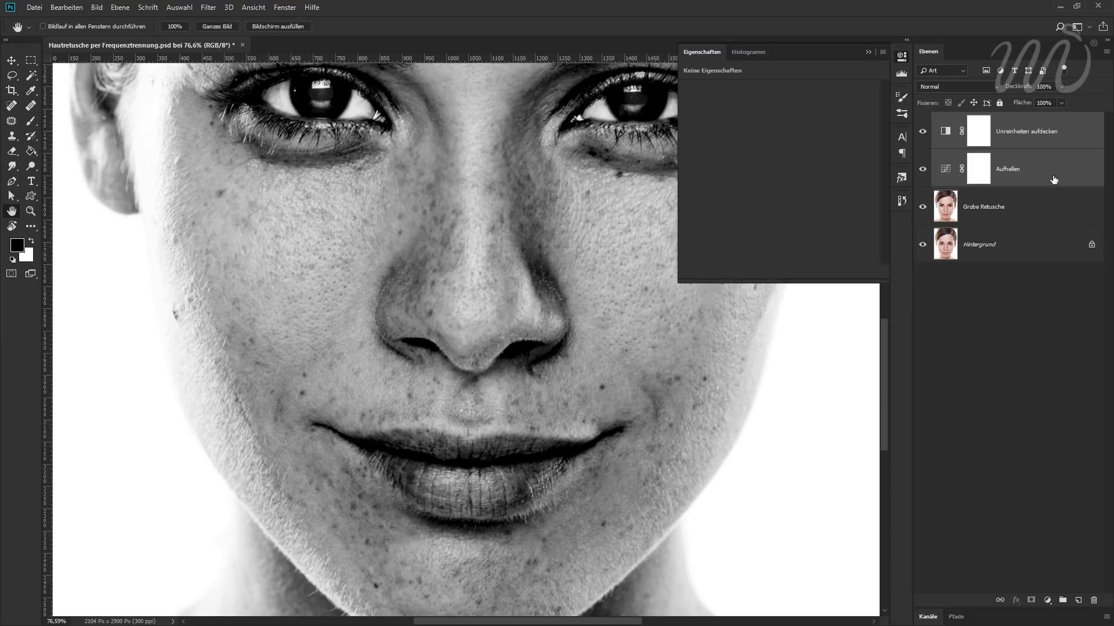
# - Group the two adjustment layers into a group named 'Unreinheiten finden'
pyautogui.hotkey('ctrl', 'g')
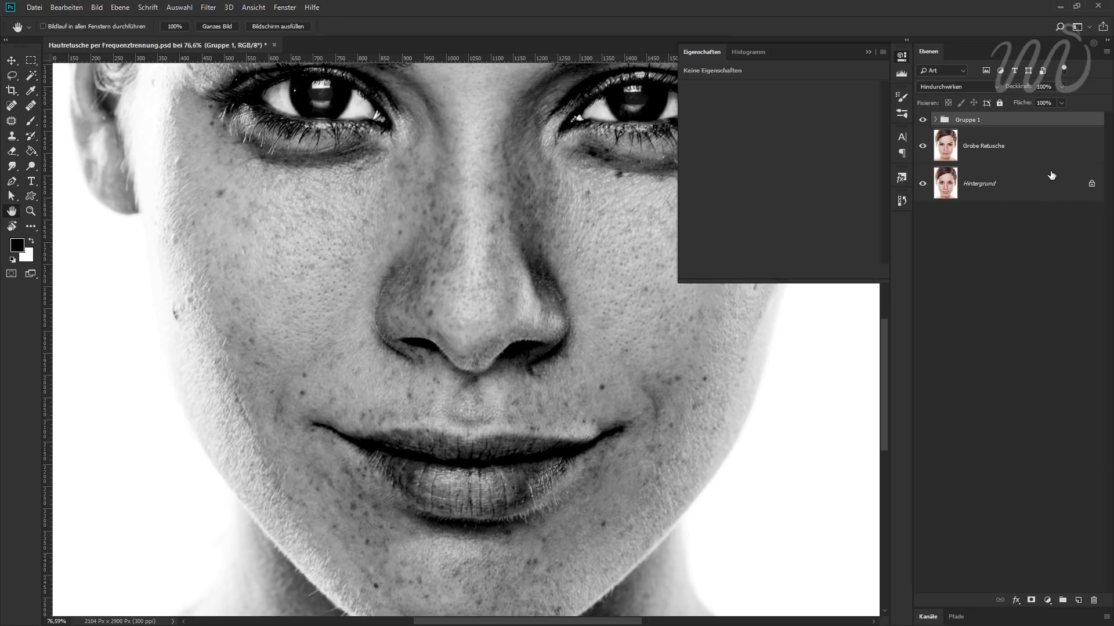
pyautogui.doubleClick(968, 120)
pyautogui.write('Unreinheiten finden')
pyautogui.press('Return')
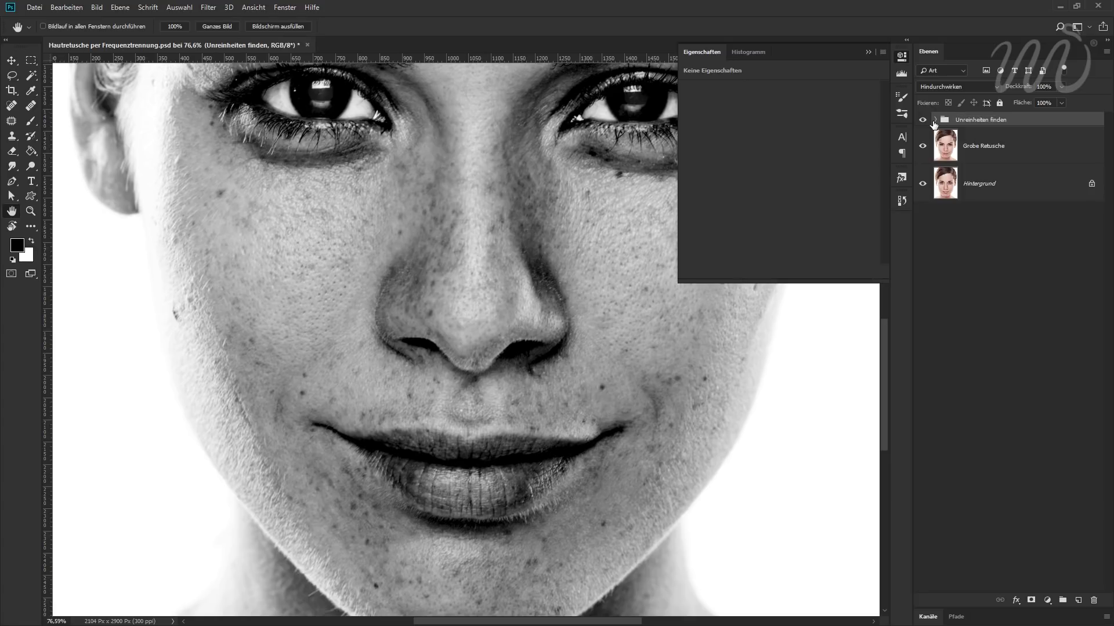
pyautogui.click(935, 120)
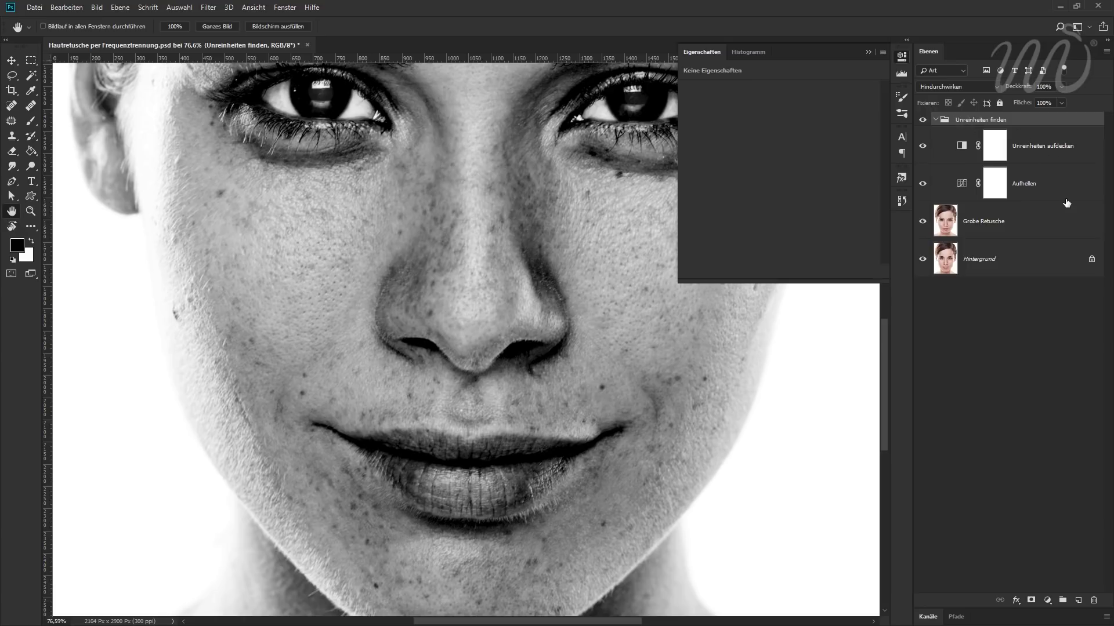
# - Close the properties panel, collapse the group with it visible, and select Grobe Retusche
pyautogui.click(868, 51)
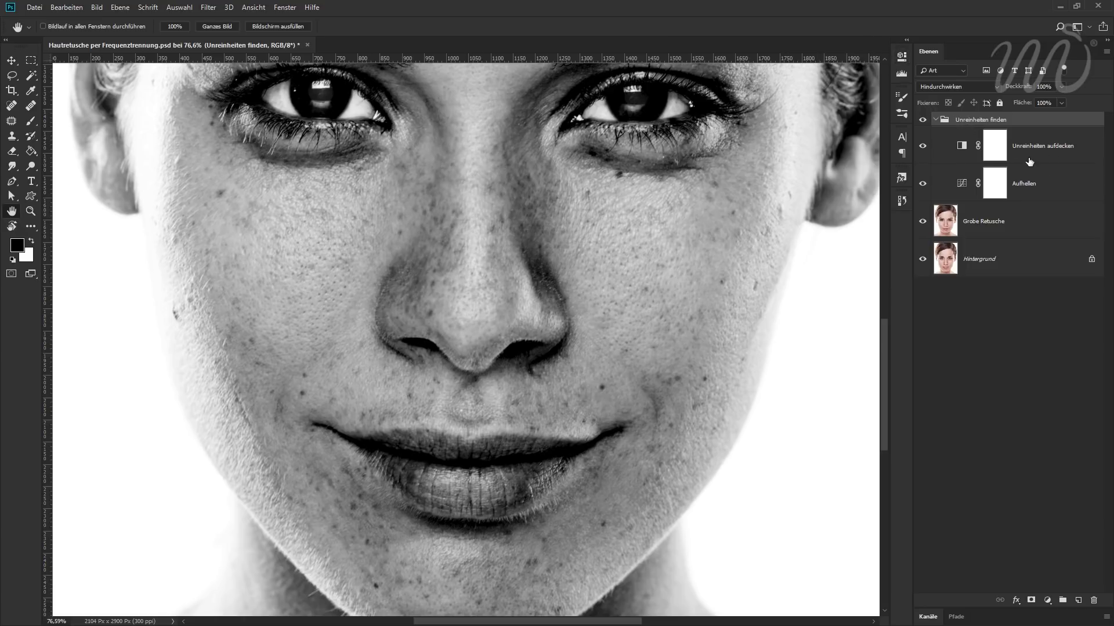
pyautogui.click(923, 120)
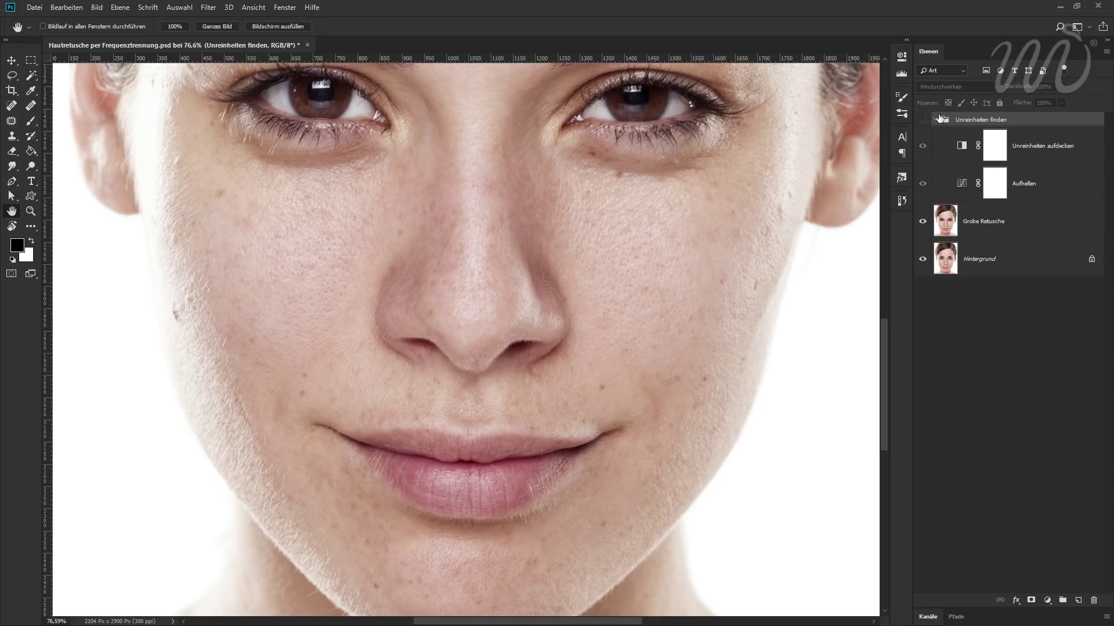
pyautogui.click(922, 120)
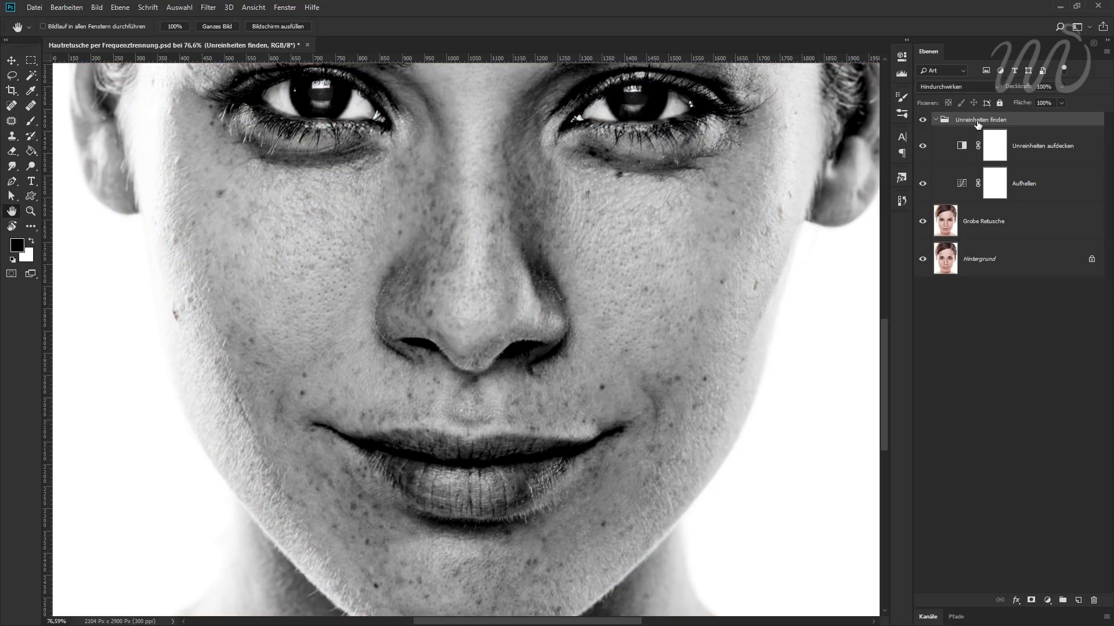
pyautogui.click(935, 120)
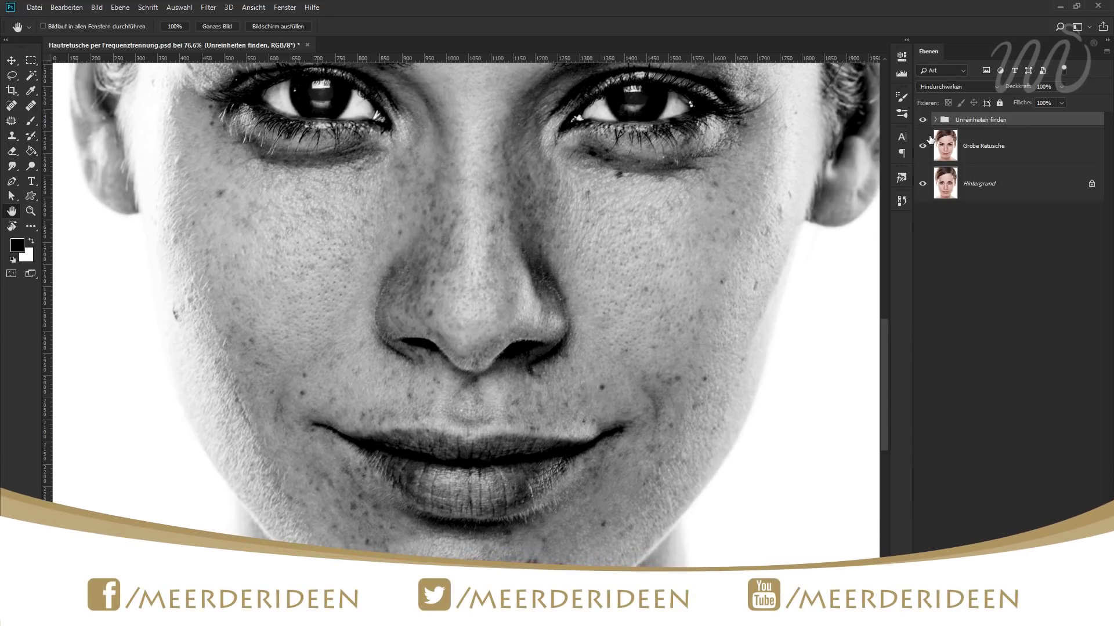
pyautogui.click(1021, 155)
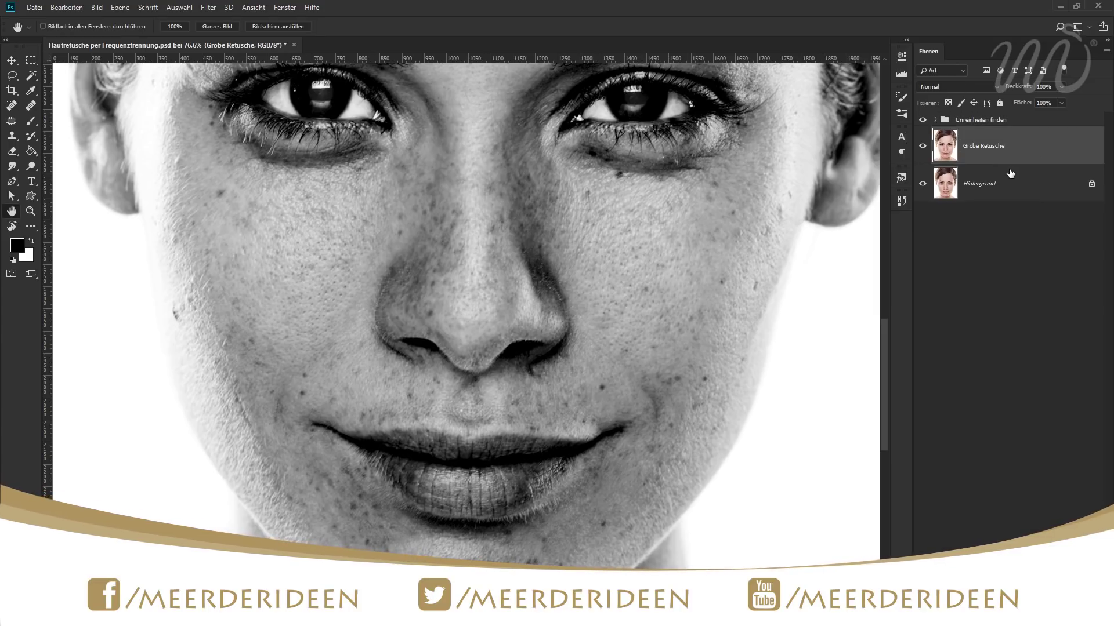
# - Patch two dark cheek blemishes with nearby clean skin using the Patch tool
pyautogui.click(12, 122)
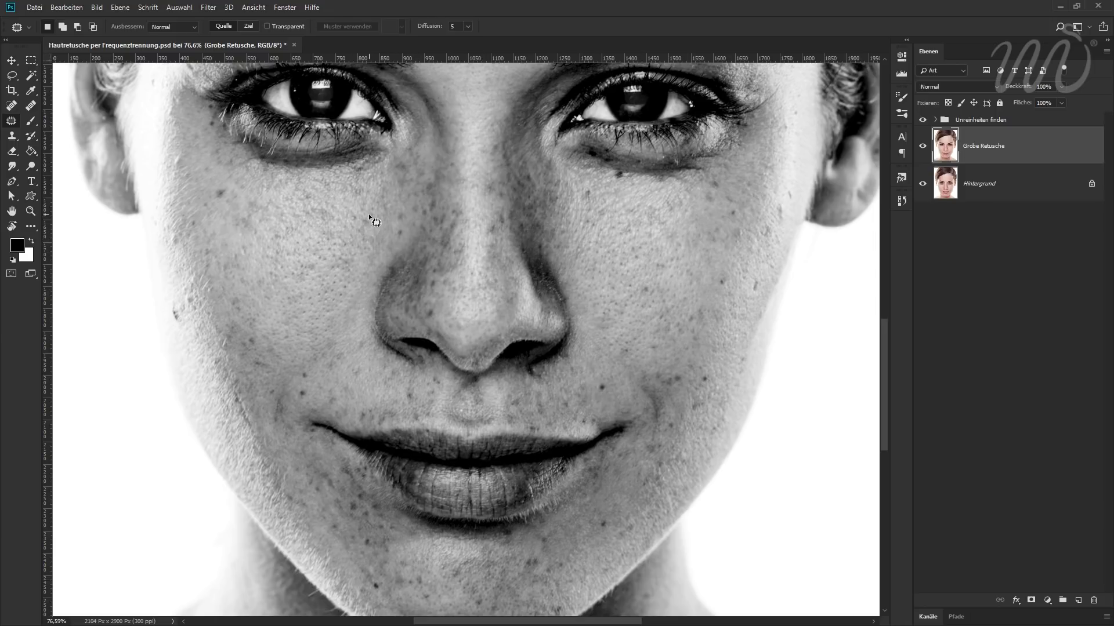
pyautogui.moveTo(369, 216)
pyautogui.mouseDown()
pyautogui.moveTo(374, 227)
pyautogui.moveTo(370, 218)
pyautogui.mouseUp()
pyautogui.moveTo(365, 225)
pyautogui.mouseDown()
pyautogui.moveTo(343, 227)
pyautogui.moveTo(347, 212)
pyautogui.moveTo(364, 245)
pyautogui.moveTo(347, 207)
pyautogui.mouseUp()
pyautogui.hotkey('ctrl', 'd')
pyautogui.moveTo(303, 386); pyautogui.dragTo(301, 387)
pyautogui.moveTo(302, 396)
pyautogui.mouseDown()
pyautogui.moveTo(287, 383)
pyautogui.moveTo(323, 401)
pyautogui.mouseUp()
pyautogui.moveTo(323, 401)
pyautogui.mouseDown()
pyautogui.moveTo(321, 378)
pyautogui.moveTo(304, 372)
pyautogui.mouseUp()
pyautogui.hotkey('ctrl', 'd')
# - Patch the blemishes along the left cheek edge and higher on the cheek
pyautogui.moveTo(367, 384)
pyautogui.mouseDown()
pyautogui.moveTo(350, 371)
pyautogui.moveTo(366, 372)
pyautogui.mouseUp()
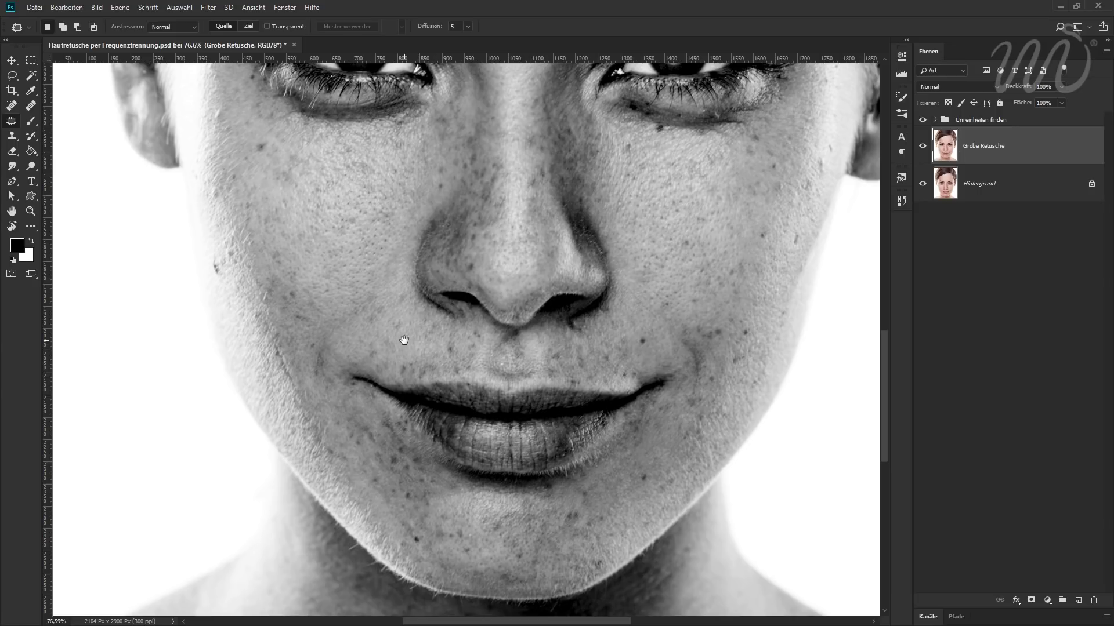
pyautogui.moveTo(411, 340); pyautogui.dragTo(491, 402)
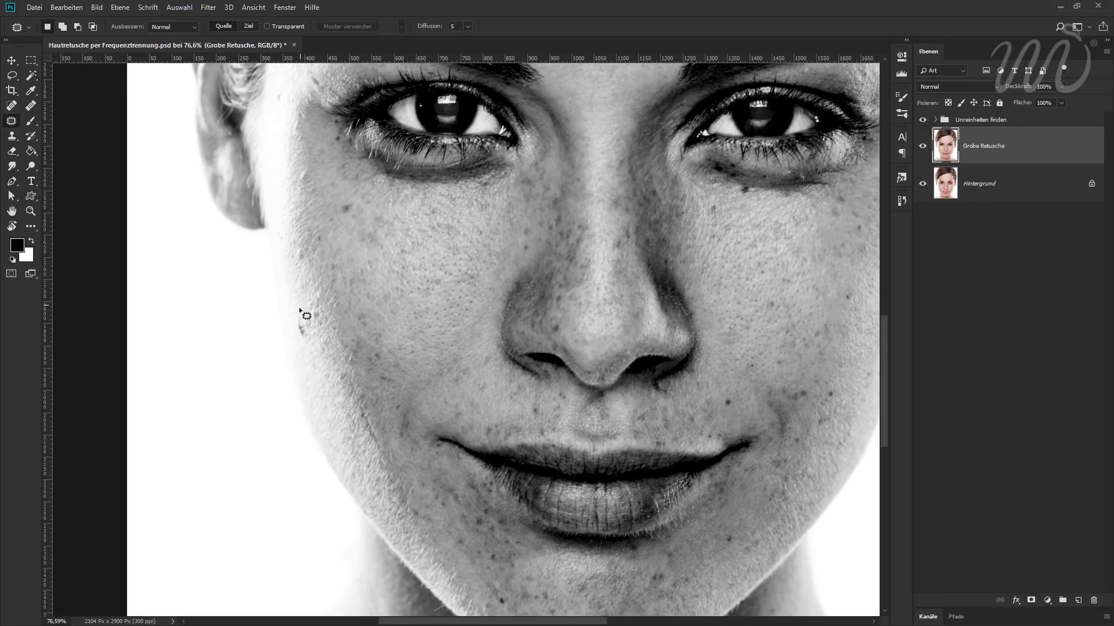
pyautogui.moveTo(298, 313); pyautogui.dragTo(302, 316)
pyautogui.moveTo(349, 203); pyautogui.dragTo(347, 201)
pyautogui.moveTo(318, 229)
pyautogui.mouseDown()
pyautogui.moveTo(313, 243)
pyautogui.moveTo(320, 216)
pyautogui.mouseUp()
pyautogui.moveTo(308, 167)
pyautogui.mouseDown()
pyautogui.moveTo(297, 185)
pyautogui.moveTo(301, 174)
pyautogui.moveTo(314, 230)
pyautogui.moveTo(295, 257)
pyautogui.moveTo(298, 230)
pyautogui.moveTo(318, 266)
pyautogui.mouseUp()
pyautogui.hotkey('ctrl', 'd')
# - Patch the lower and teardrop-shaped spots on the left cheek
pyautogui.moveTo(316, 307)
pyautogui.mouseDown()
pyautogui.moveTo(311, 323)
pyautogui.moveTo(318, 299)
pyautogui.moveTo(336, 293)
pyautogui.mouseUp()
pyautogui.hotkey('ctrl', 'd')
pyautogui.moveTo(368, 371)
pyautogui.mouseDown()
pyautogui.moveTo(372, 356)
pyautogui.moveTo(373, 366)
pyautogui.moveTo(351, 362)
pyautogui.mouseUp()
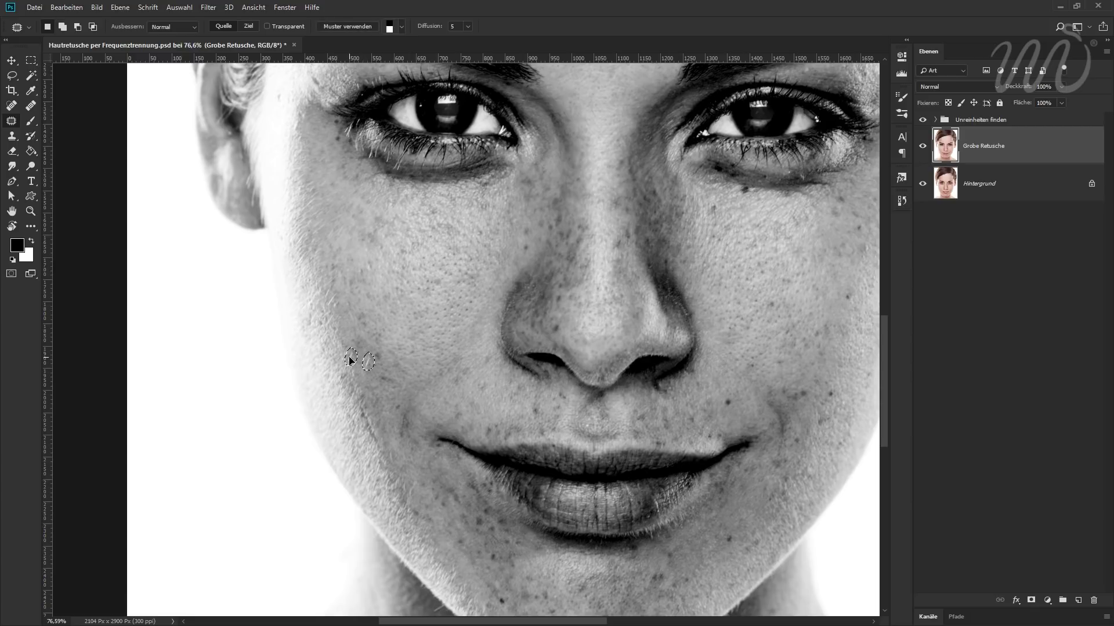
pyautogui.hotkey('ctrl', 'd')
pyautogui.hotkey('ctrl', 'z')
pyautogui.hotkey('ctrl', 'd')
pyautogui.moveTo(368, 360)
pyautogui.mouseDown()
pyautogui.moveTo(385, 368)
pyautogui.moveTo(395, 353)
pyautogui.moveTo(385, 368)
pyautogui.moveTo(403, 413)
pyautogui.moveTo(403, 398)
pyautogui.mouseUp()
pyautogui.hotkey('ctrl', 'd')
pyautogui.hotkey('ctrl', 'd')
pyautogui.hotkey('ctrl', 'd')
pyautogui.hotkey('ctrl', 'd')
# - Patch the spots beside the nostril and on the right cheek
pyautogui.moveTo(521, 370); pyautogui.dragTo(273, 358)
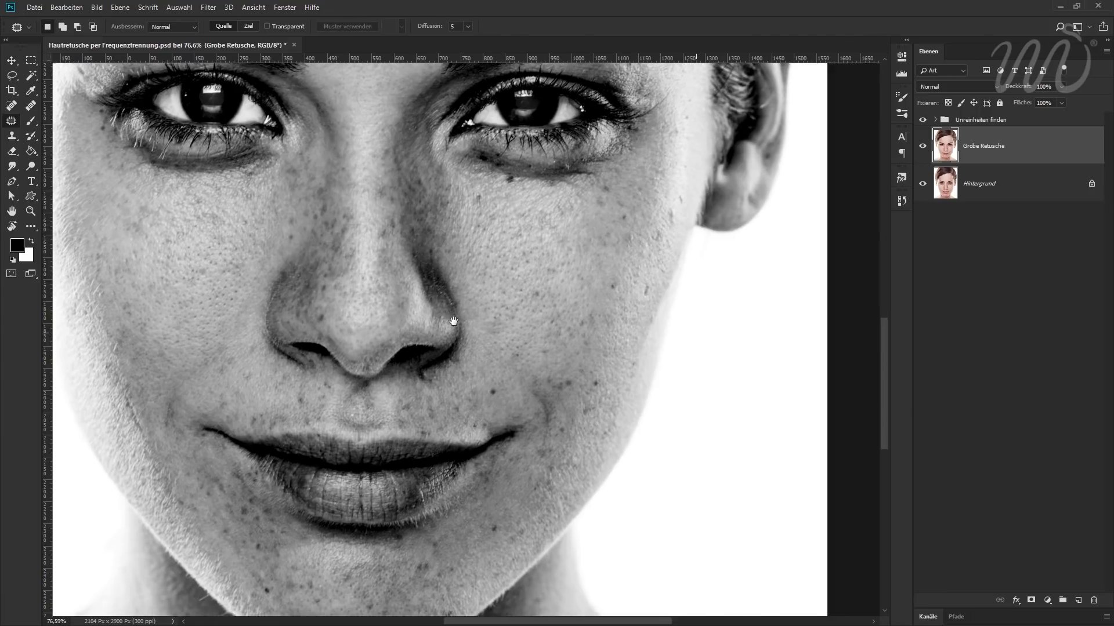
pyautogui.moveTo(477, 376); pyautogui.dragTo(448, 371)
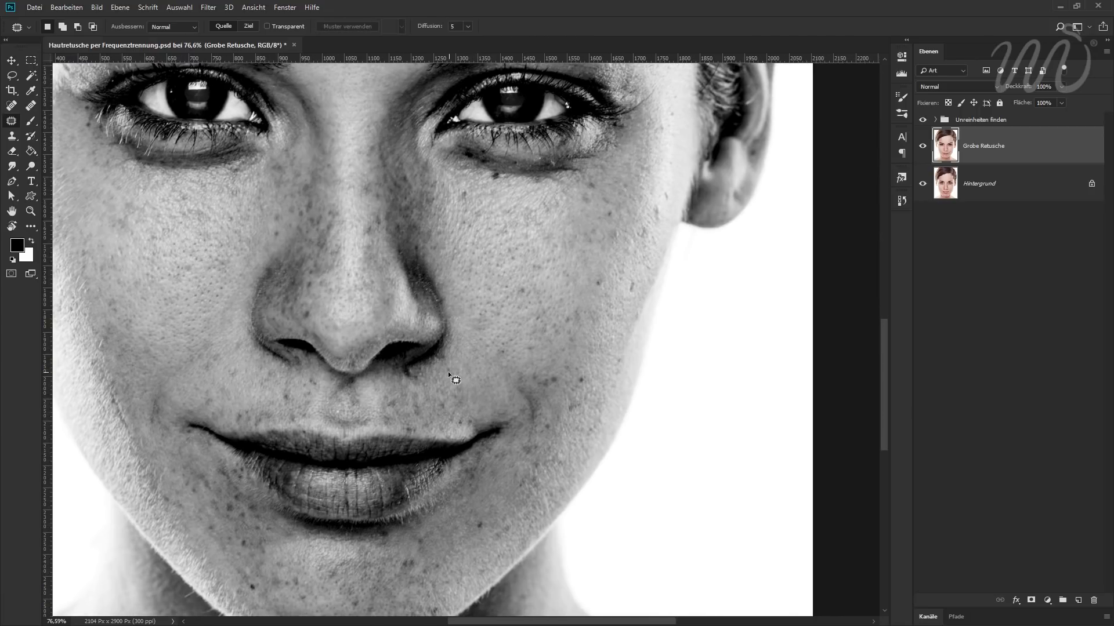
pyautogui.hotkey('ctrl', 'd')
pyautogui.moveTo(413, 397)
pyautogui.mouseDown()
pyautogui.moveTo(422, 420)
pyautogui.moveTo(447, 378)
pyautogui.moveTo(581, 385)
pyautogui.mouseUp()
pyautogui.hotkey('ctrl', 'd')
pyautogui.hotkey('ctrl', 'd')
# - Patch the spots near the eyebrow and temple
pyautogui.hscroll(3, 509, 366)
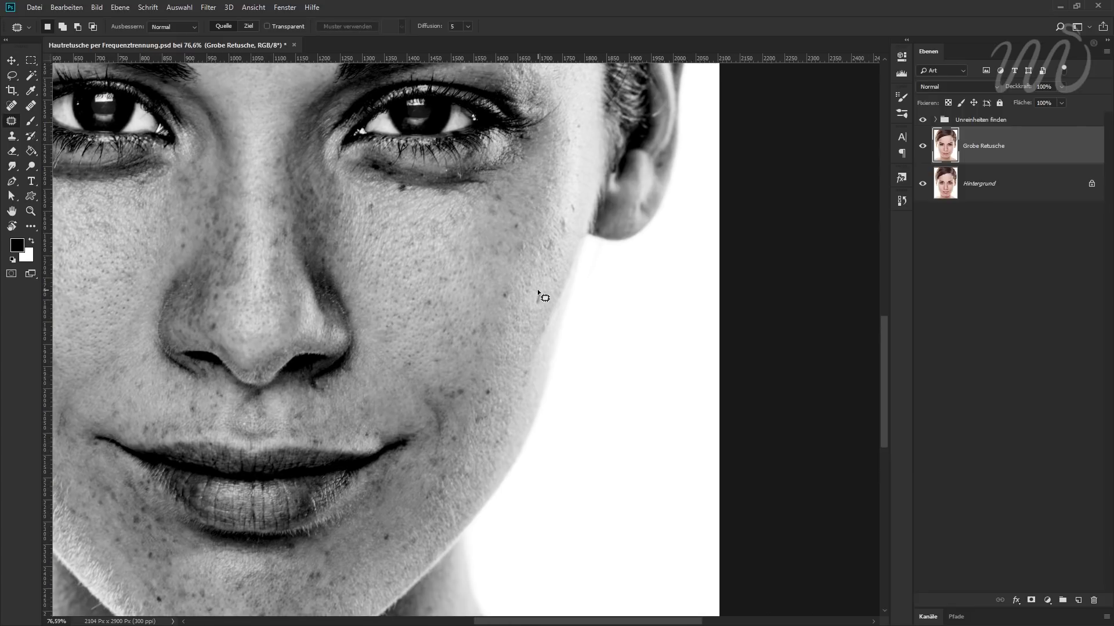
pyautogui.moveTo(540, 259)
pyautogui.mouseDown()
pyautogui.moveTo(508, 348)
pyautogui.moveTo(529, 316)
pyautogui.mouseUp()
pyautogui.moveTo(530, 312)
pyautogui.mouseDown()
pyautogui.moveTo(527, 287)
pyautogui.moveTo(531, 371)
pyautogui.mouseUp()
pyautogui.hotkey('ctrl', 'd')
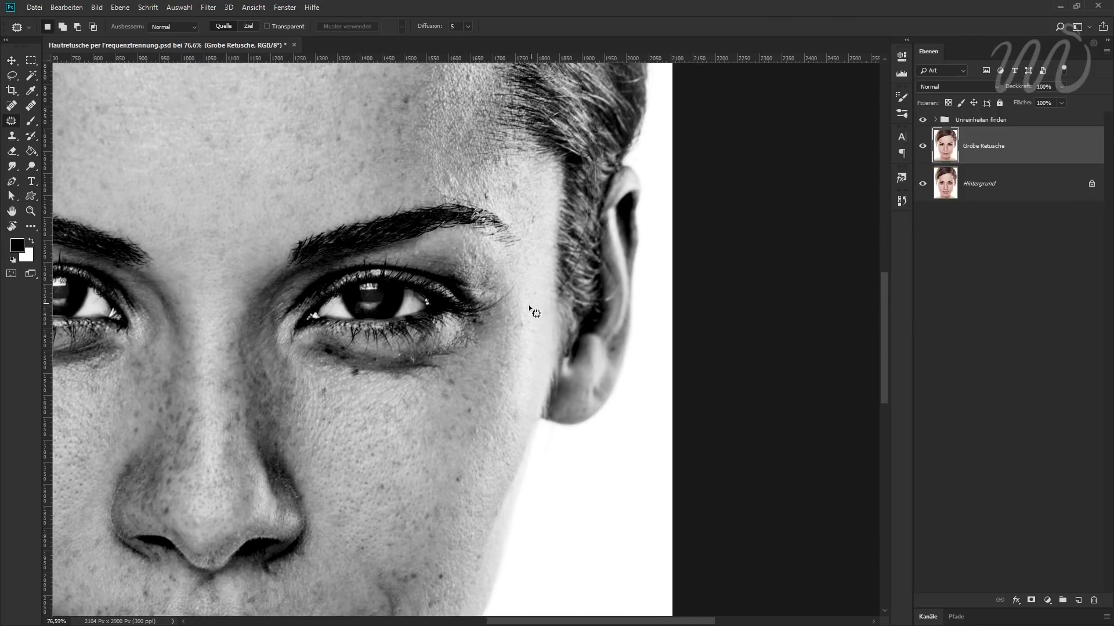
pyautogui.moveTo(517, 179)
pyautogui.mouseDown()
pyautogui.moveTo(525, 192)
pyautogui.moveTo(492, 200)
pyautogui.moveTo(529, 231)
pyautogui.mouseUp()
pyautogui.hotkey('ctrl', 'd')
pyautogui.hotkey('ctrl', 'd')
# - Patch one more spot on the right cheek
pyautogui.hotkey('ctrl', 'd')
pyautogui.moveTo(435, 478); pyautogui.dragTo(522, 290)
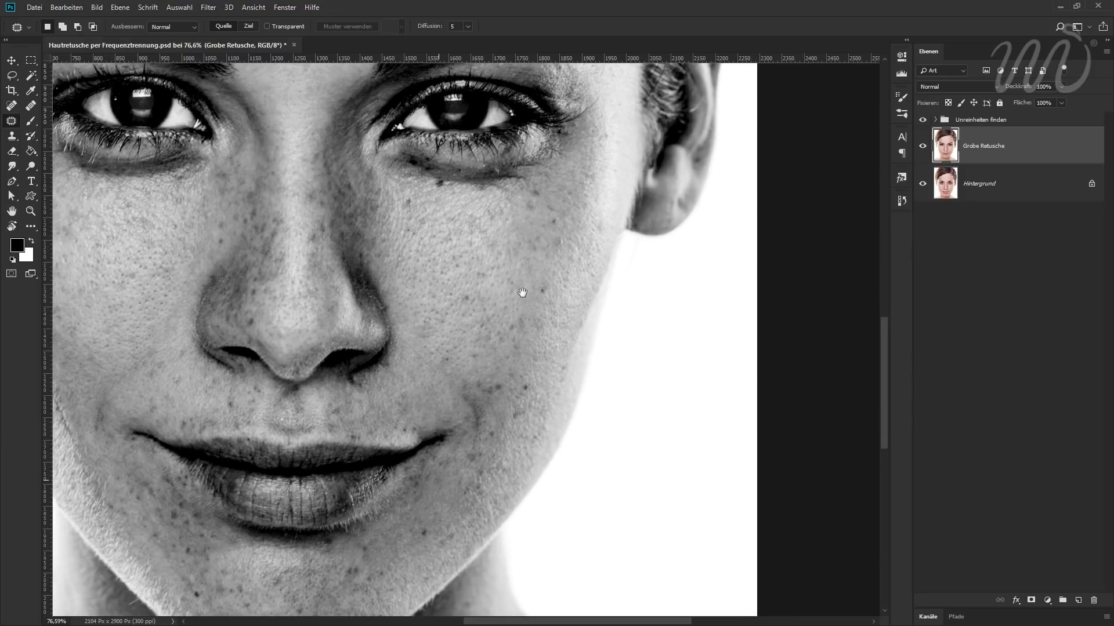
pyautogui.moveTo(503, 384)
pyautogui.mouseDown()
pyautogui.moveTo(441, 360)
pyautogui.moveTo(446, 347)
pyautogui.mouseUp()
pyautogui.hotkey('ctrl', 'd')
pyautogui.hotkey('ctrl', 'd')
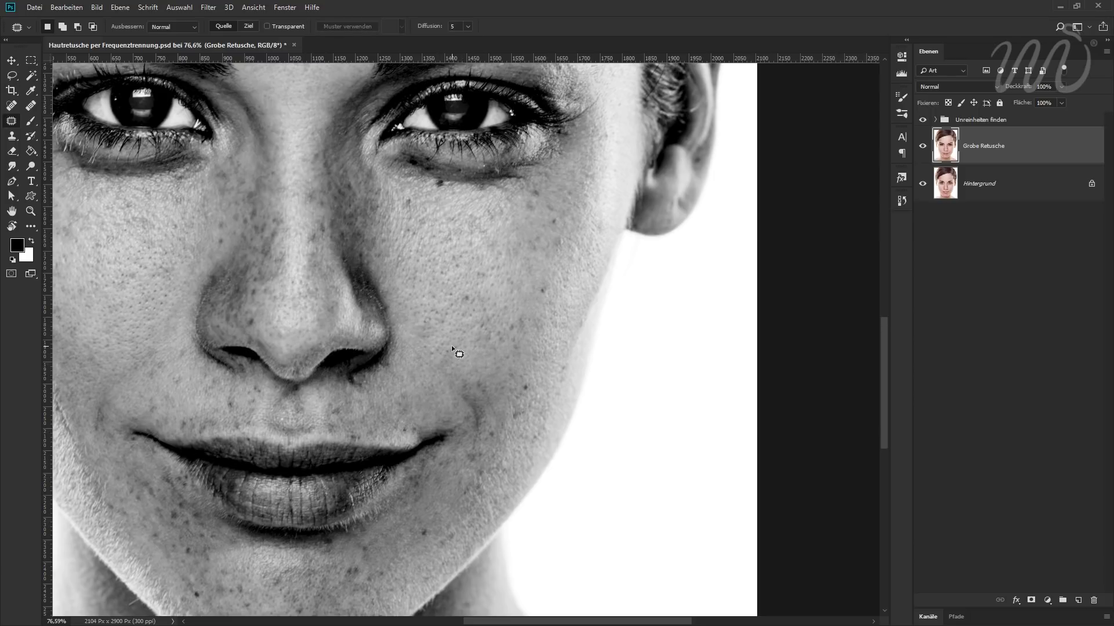
pyautogui.hotkey('ctrl', 'd')
# - Patch the dark spot above the eyebrow and several small forehead spots
pyautogui.moveTo(502, 349)
pyautogui.mouseDown()
pyautogui.moveTo(463, 373)
pyautogui.moveTo(599, 350)
pyautogui.mouseUp()
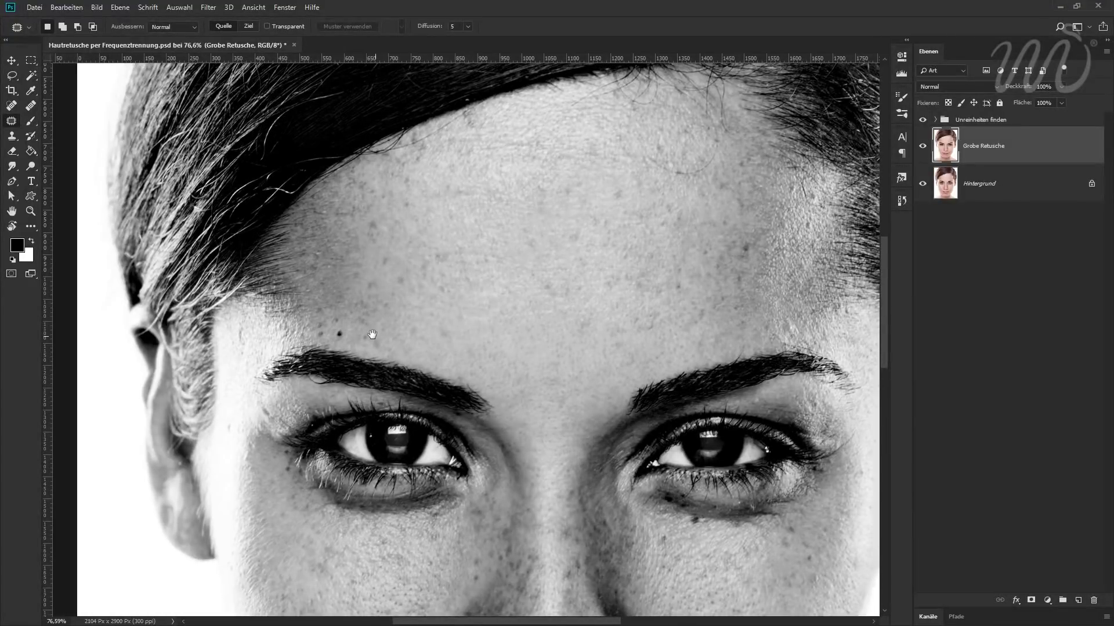
pyautogui.moveTo(340, 330)
pyautogui.mouseDown()
pyautogui.moveTo(352, 309)
pyautogui.moveTo(330, 338)
pyautogui.mouseUp()
pyautogui.hotkey('ctrl', 'd')
pyautogui.hotkey('ctrl', 'd')
pyautogui.moveTo(374, 216); pyautogui.dragTo(395, 237)
pyautogui.hotkey('ctrl', 'd')
pyautogui.moveTo(618, 189); pyautogui.dragTo(614, 191)
pyautogui.hotkey('ctrl', 'd')
pyautogui.moveTo(680, 281)
pyautogui.mouseDown()
pyautogui.moveTo(673, 293)
pyautogui.moveTo(676, 276)
pyautogui.mouseUp()
pyautogui.hotkey('ctrl', 'd')
pyautogui.hotkey('ctrl', 'd')
pyautogui.moveTo(744, 240); pyautogui.dragTo(742, 270)
# - Patch the remaining forehead spot and one near the hairline
pyautogui.hotkey('ctrl', 'd')
pyautogui.scroll(-3, 614, 379)
pyautogui.hscroll(-2, 614, 379)
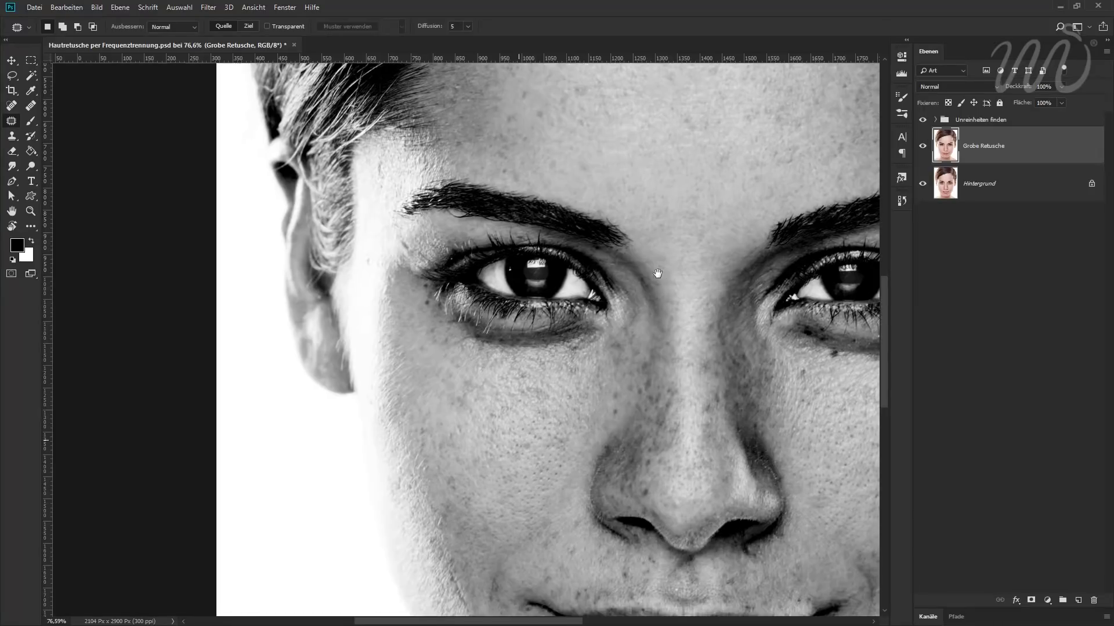
pyautogui.moveTo(385, 180)
pyautogui.mouseDown()
pyautogui.moveTo(377, 163)
pyautogui.moveTo(378, 196)
pyautogui.mouseUp()
pyautogui.hotkey('ctrl', 'd')
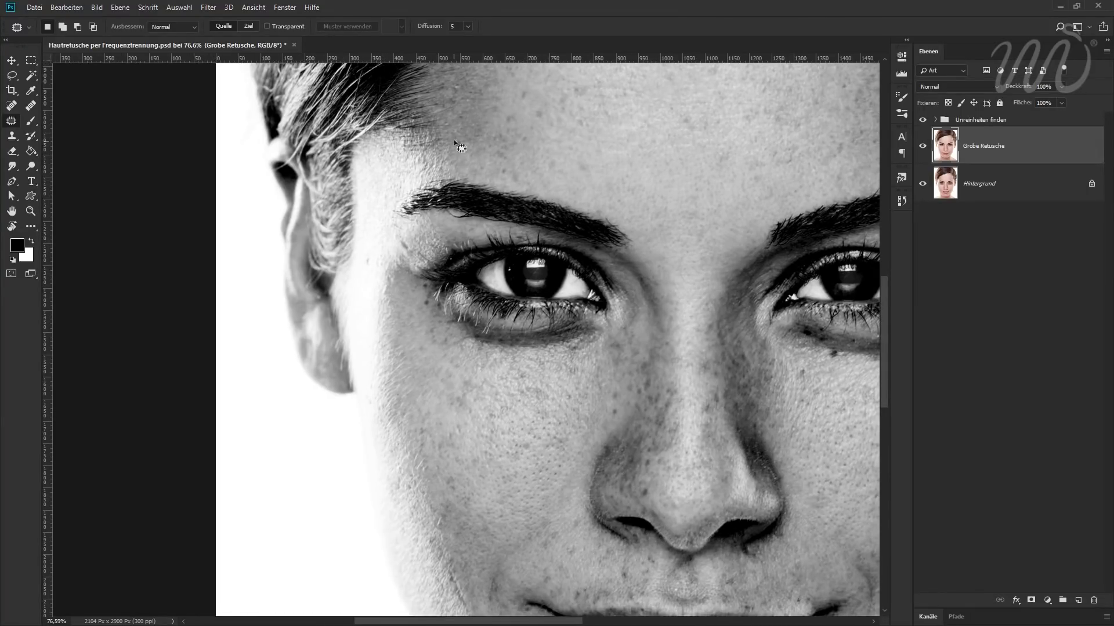
pyautogui.moveTo(458, 137); pyautogui.dragTo(471, 145)
pyautogui.hotkey('ctrl', 'd')
pyautogui.moveTo(373, 251)
pyautogui.mouseDown()
pyautogui.moveTo(355, 259)
pyautogui.moveTo(317, 323)
pyautogui.mouseUp()
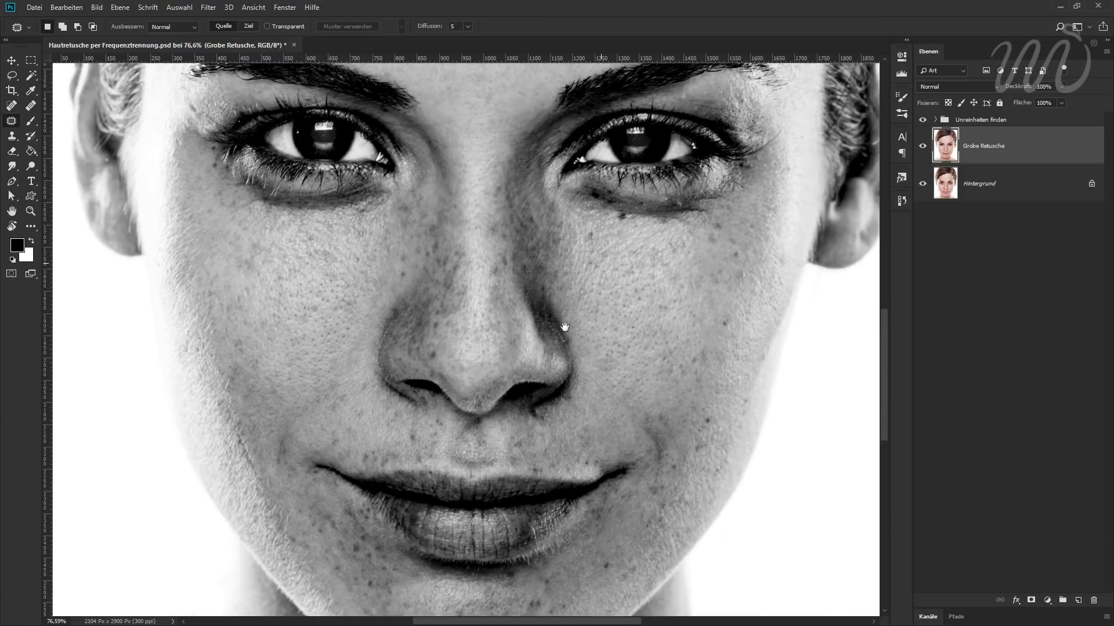
# - Toggle Grobe Retusche twice to compare, then hide the Unreinheiten finden group
pyautogui.click(923, 147)
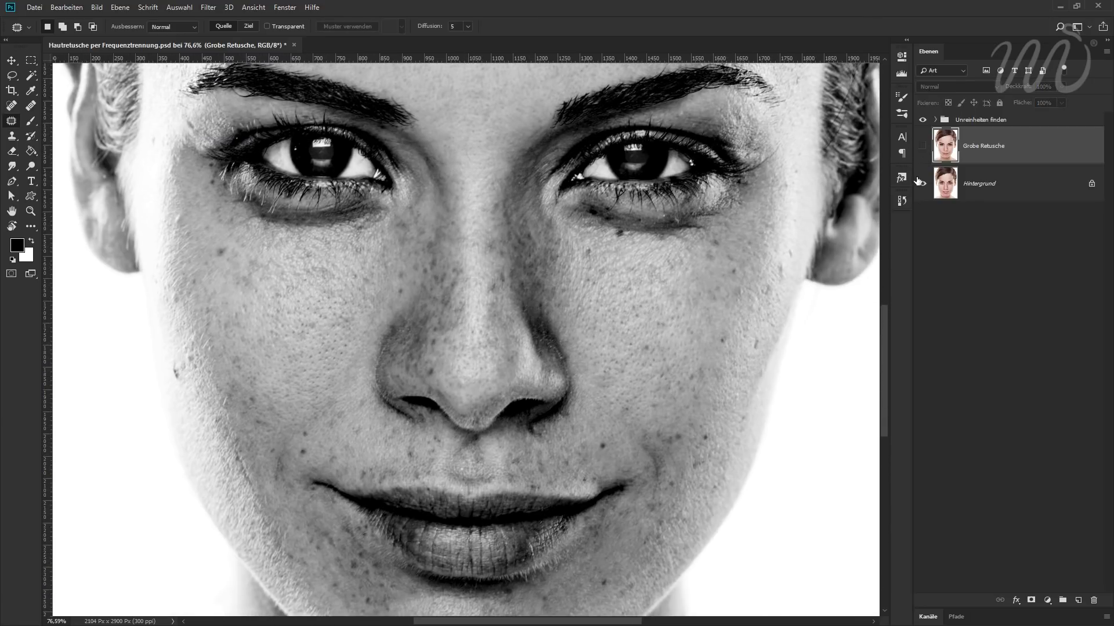
pyautogui.click(922, 149)
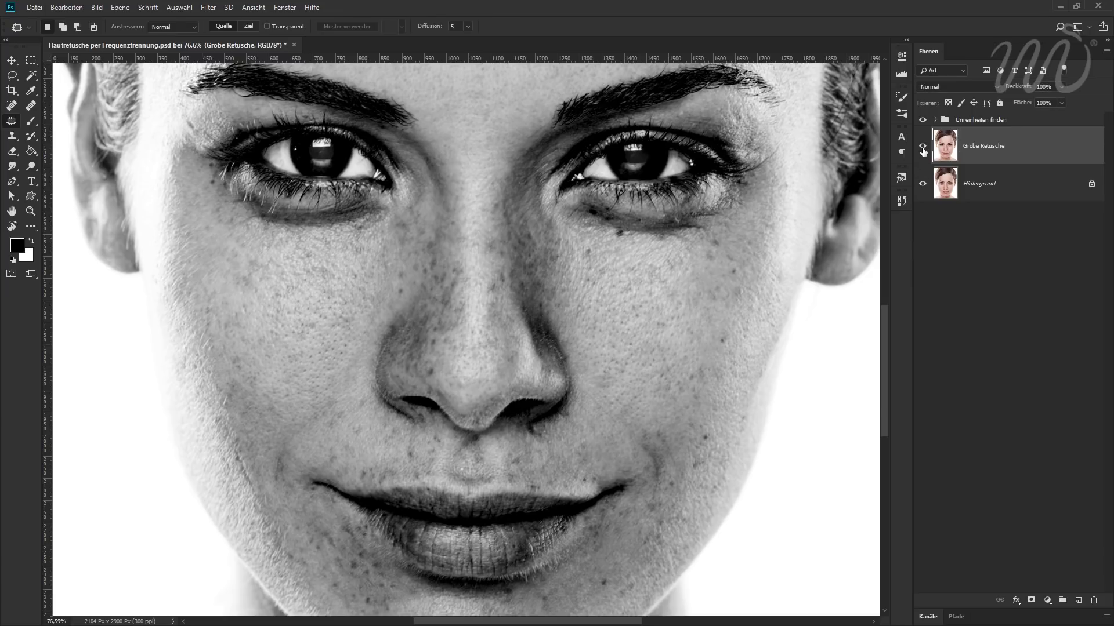
pyautogui.click(923, 148)
pyautogui.click(923, 149)
pyautogui.click(922, 120)
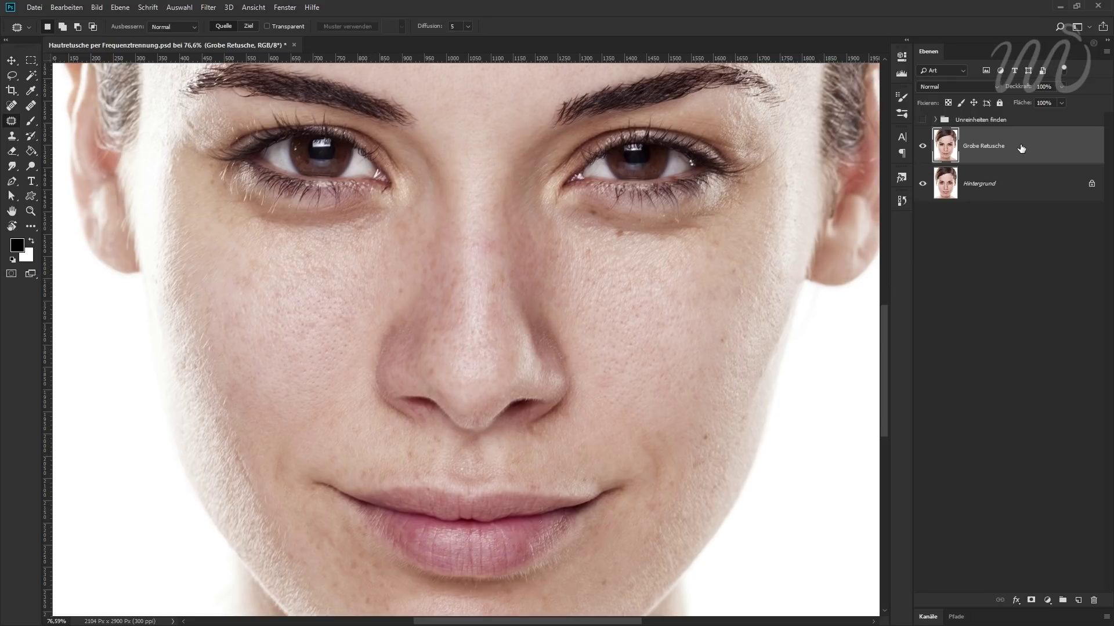
# - Make two copies of Grobe Retusche, naming the middle one 'Farben' and the top one 'Details'
pyautogui.hotkey('ctrl', 'j')
pyautogui.hotkey('ctrl', 'j')
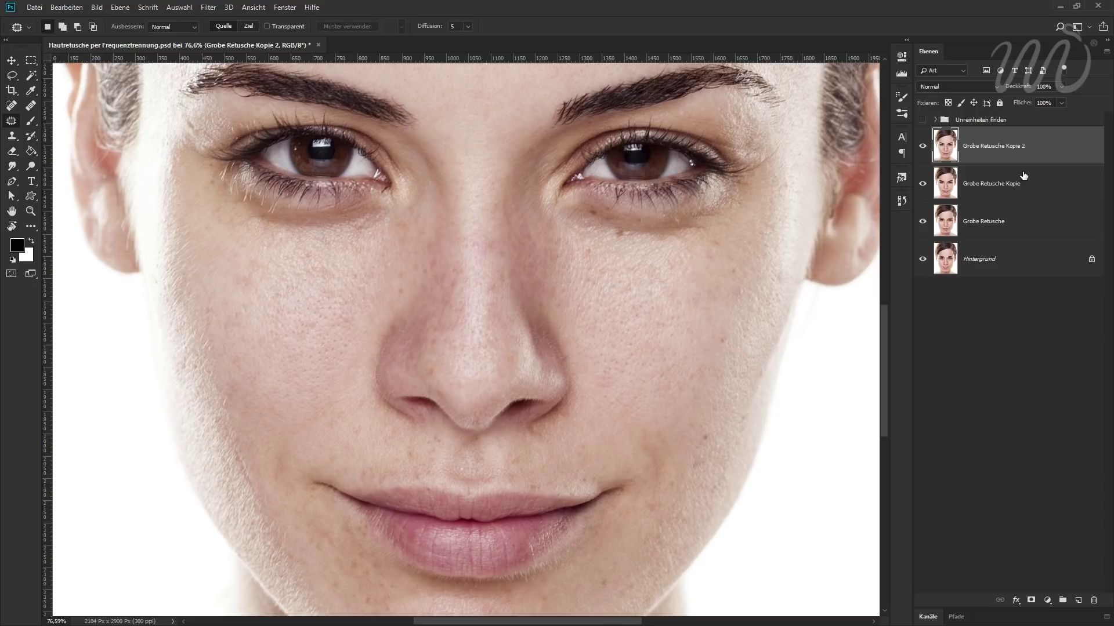
pyautogui.click(982, 186)
pyautogui.doubleClick(982, 185)
pyautogui.write('Farben')
pyautogui.press('Return')
pyautogui.doubleClick(982, 146)
pyautogui.write('Details')
pyautogui.press('Return')
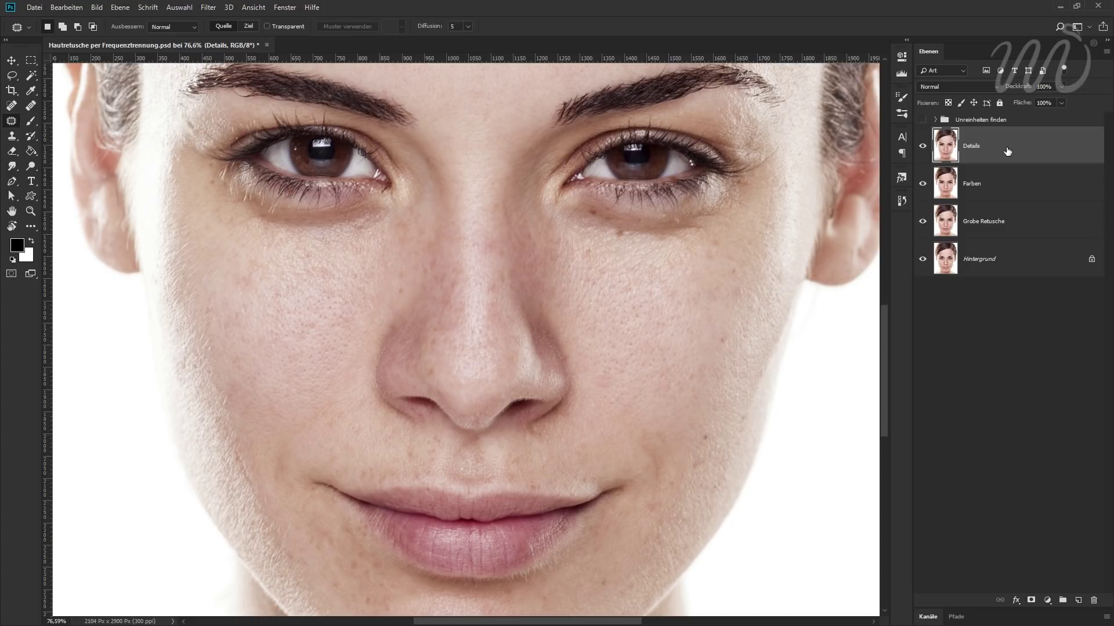
# - Group Details and Farben as 'Hautretusche', hide Details, and select Farben
pyautogui.keyDown('shift'); pyautogui.click(999, 187); pyautogui.keyUp('shift')
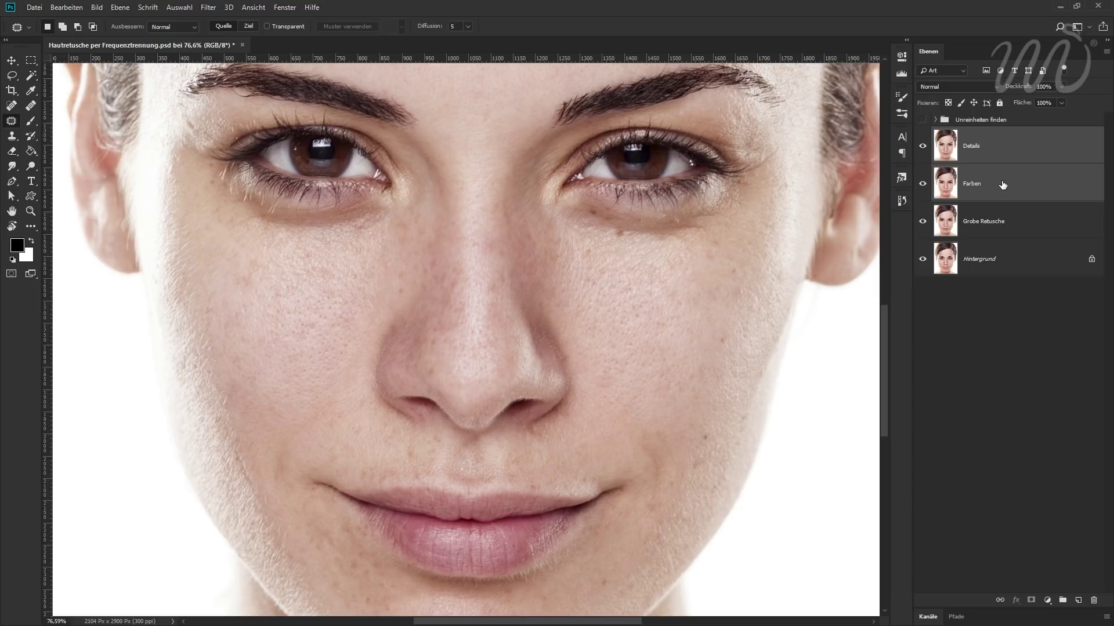
pyautogui.hotkey('ctrl', 'g')
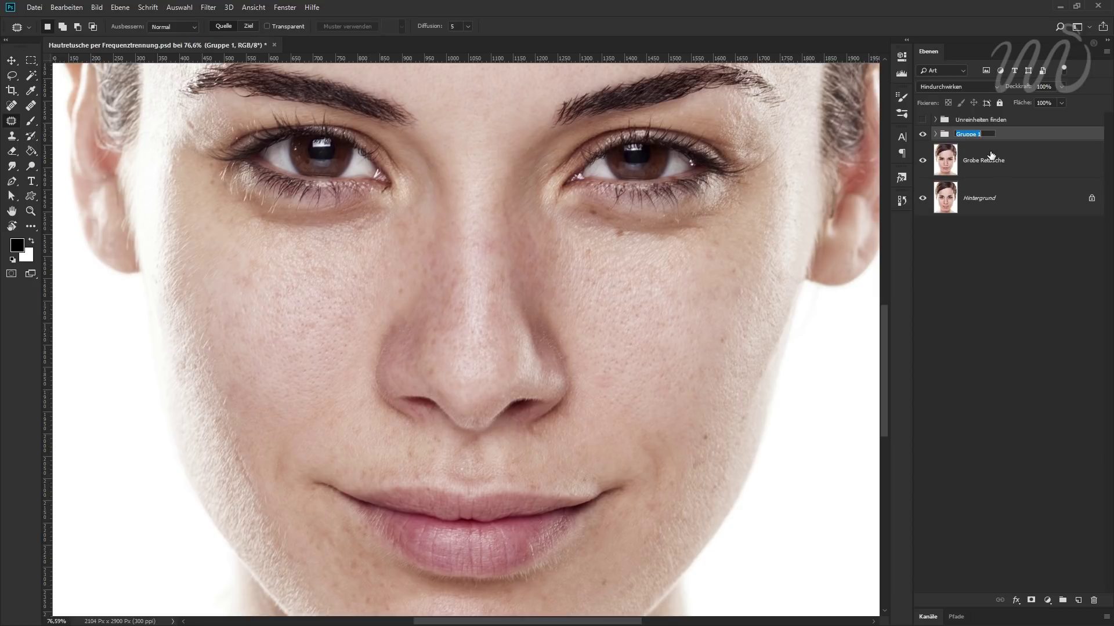
pyautogui.write('Hautretu')
pyautogui.write('sche')
pyautogui.press('Return')
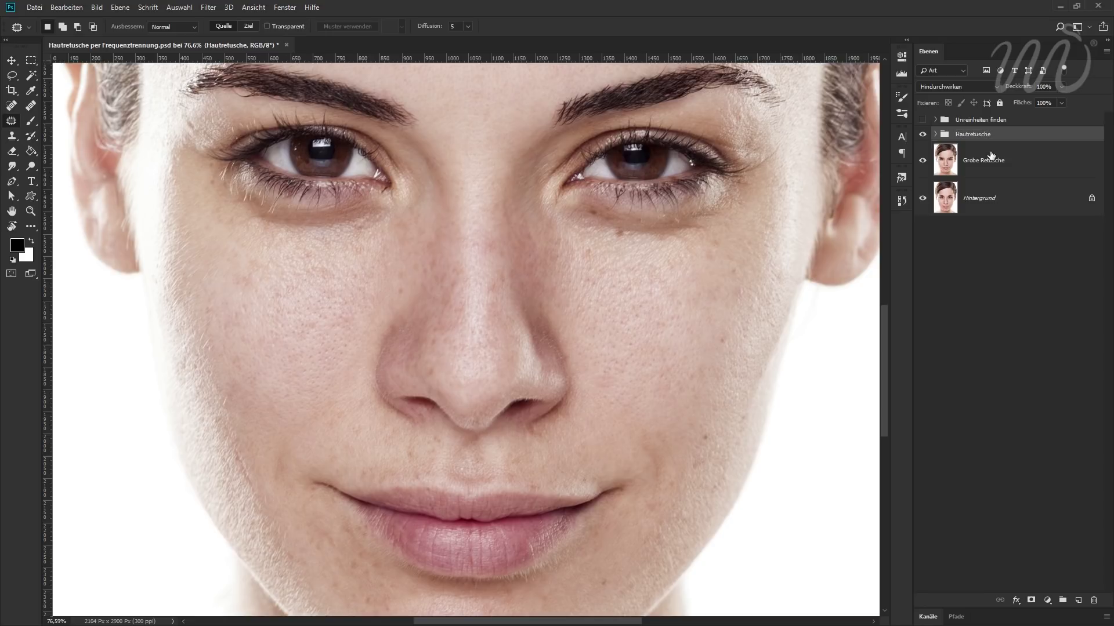
pyautogui.click(935, 134)
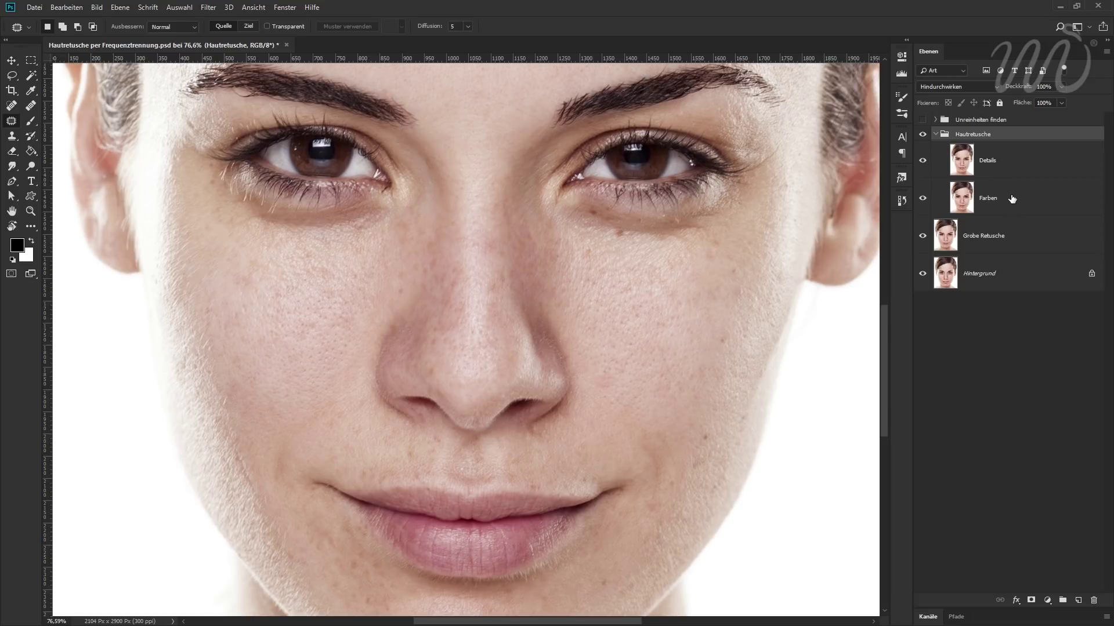
pyautogui.click(922, 160)
pyautogui.click(1034, 202)
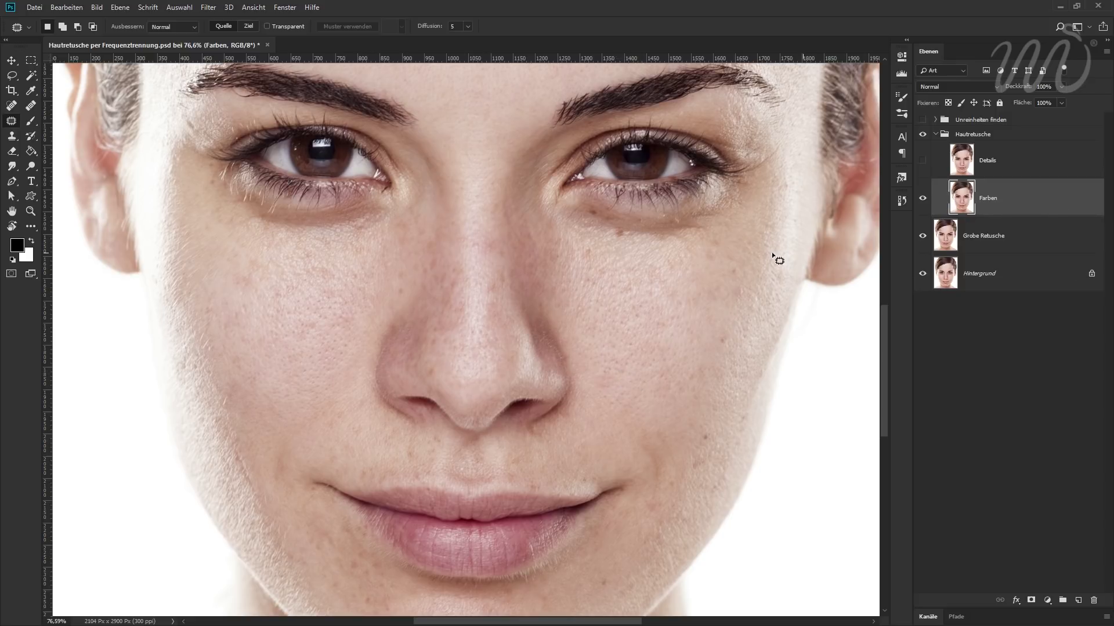
# - Gaussian-blur the Farben layer just enough that the skin texture disappears
pyautogui.click(209, 8)
pyautogui.moveTo(242, 159)
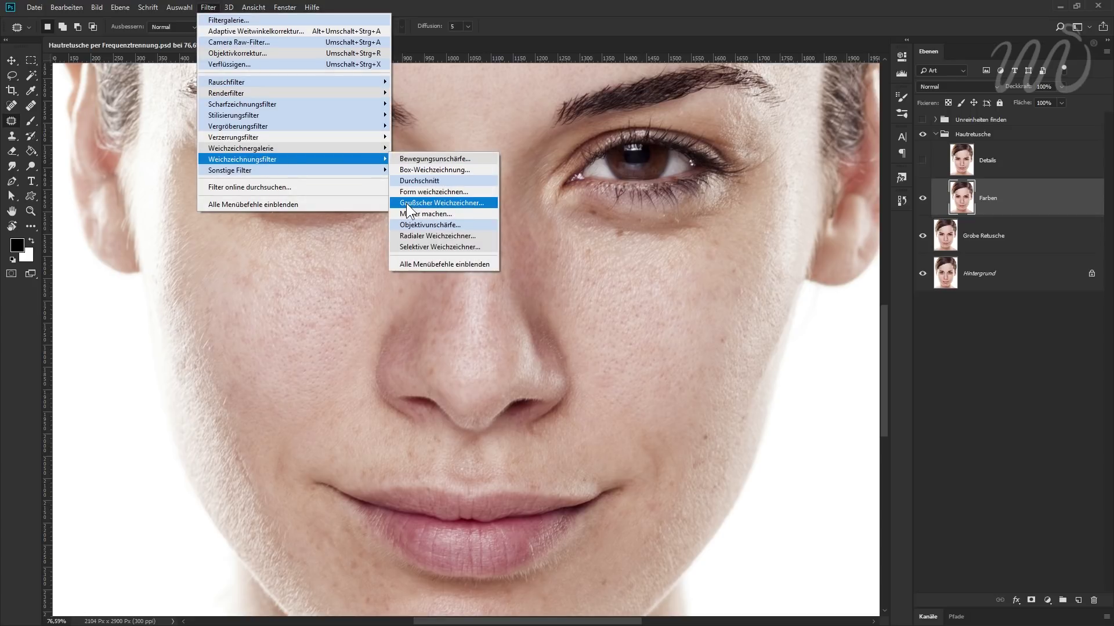
pyautogui.click(473, 203)
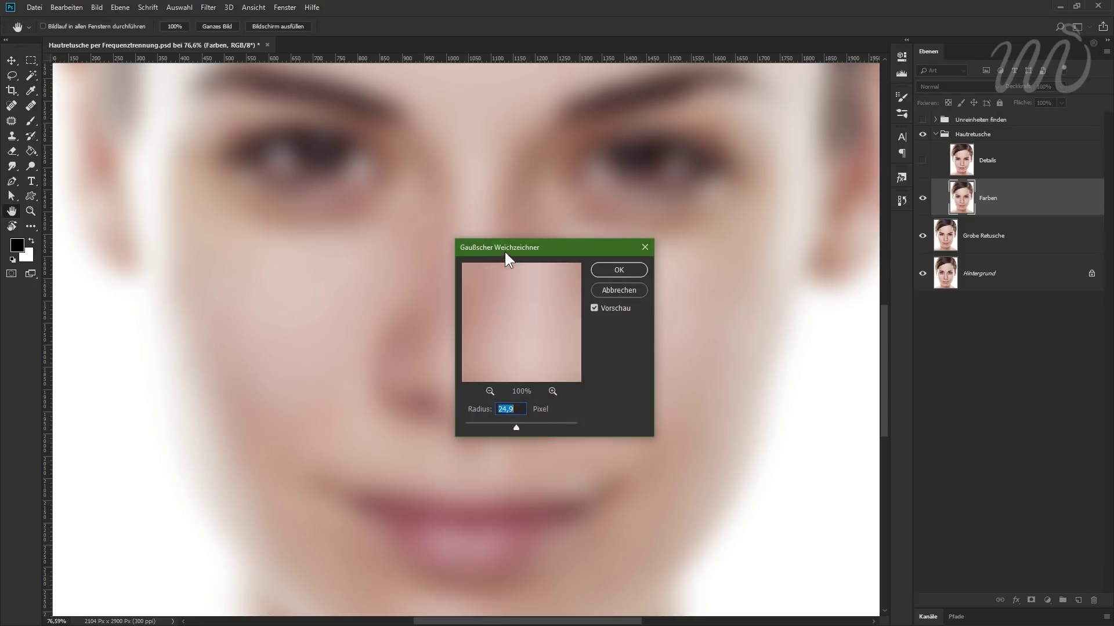
pyautogui.moveTo(505, 253); pyautogui.dragTo(670, 281)
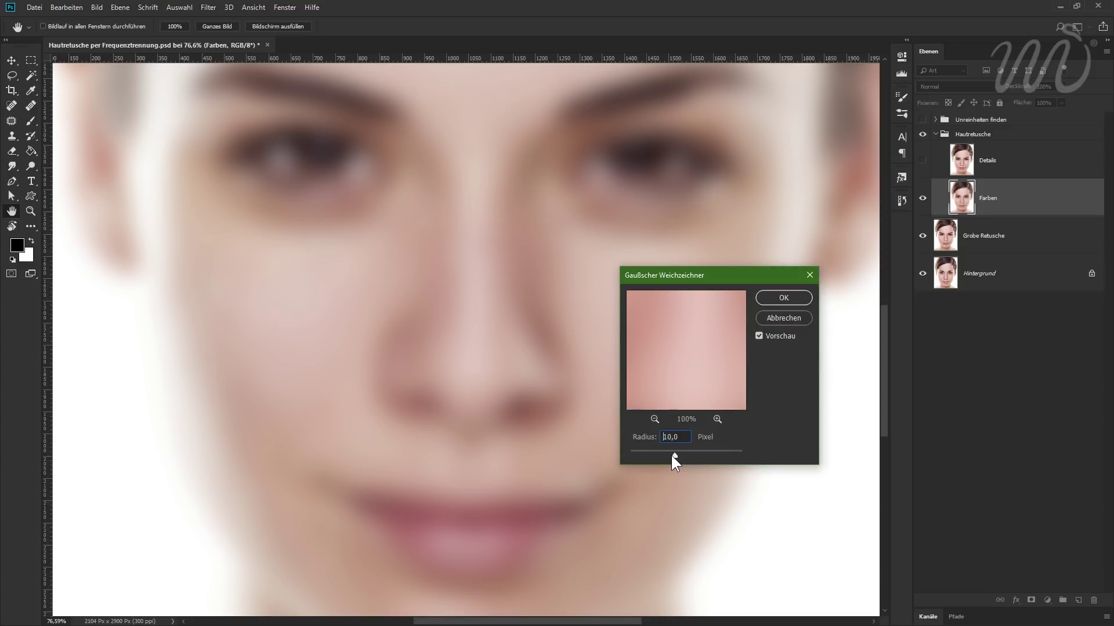
pyautogui.moveTo(638, 454); pyautogui.dragTo(629, 455)
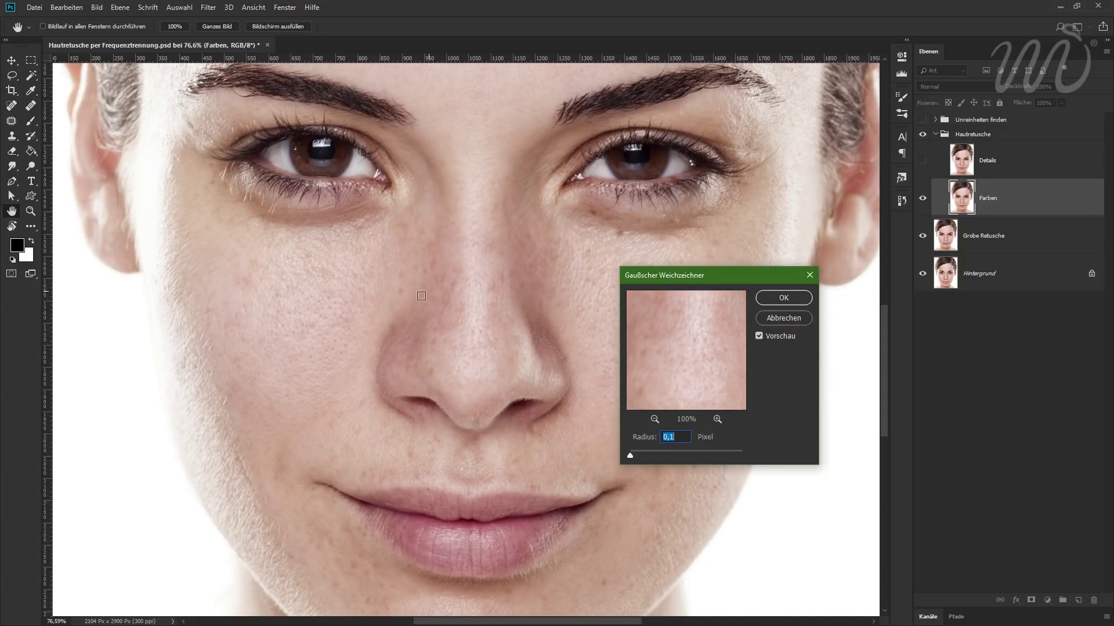
pyautogui.moveTo(631, 454); pyautogui.dragTo(649, 455)
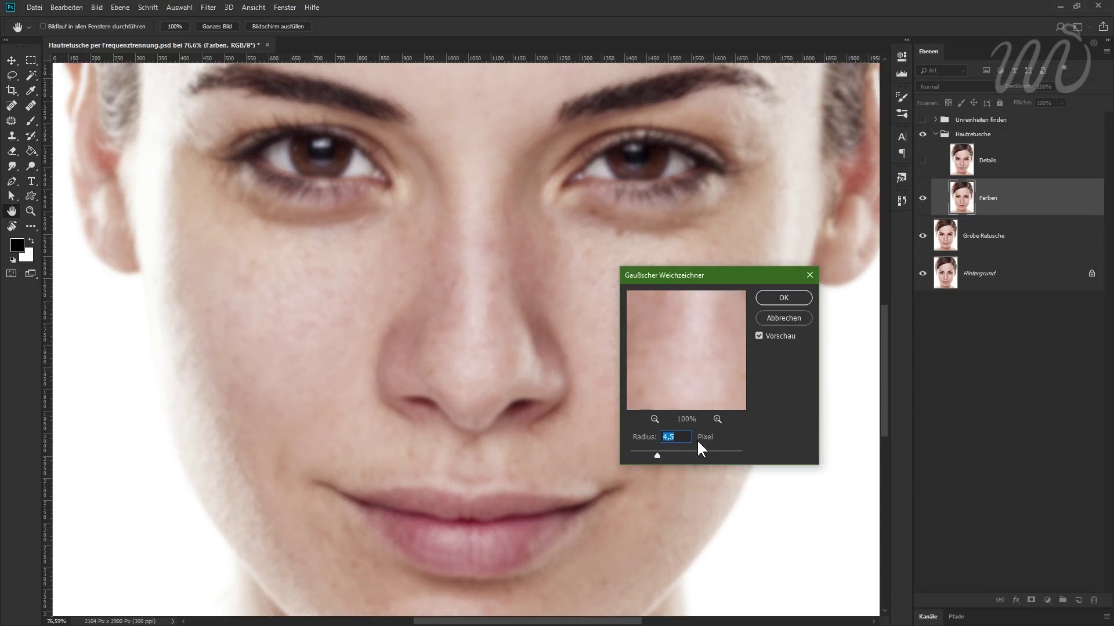
pyautogui.moveTo(658, 456); pyautogui.dragTo(722, 456)
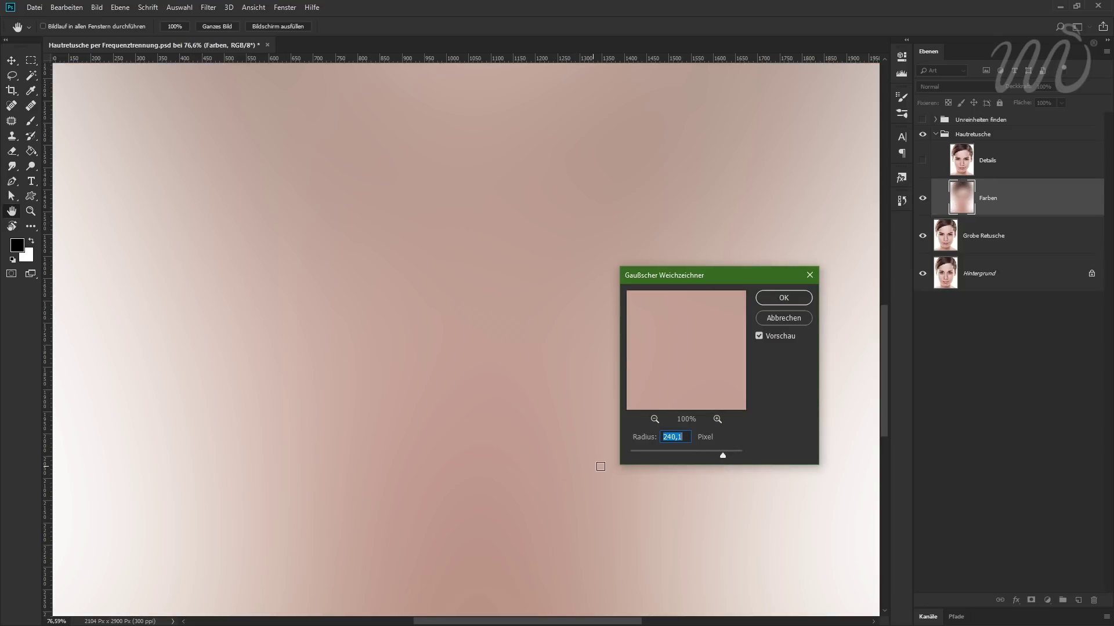
pyautogui.moveTo(725, 455); pyautogui.dragTo(640, 455)
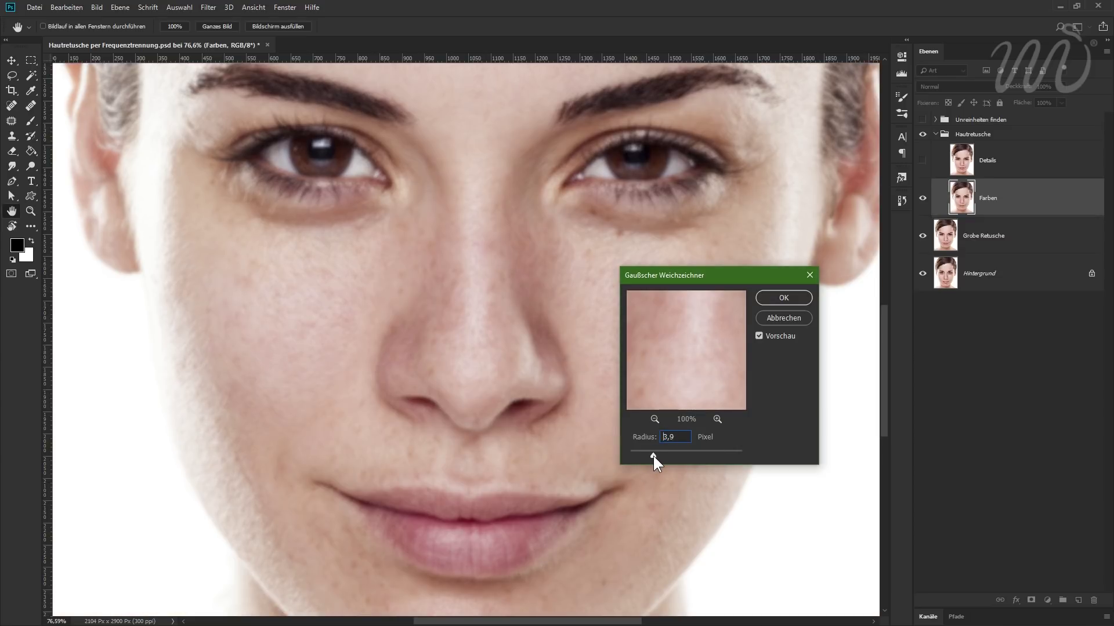
pyautogui.moveTo(659, 455); pyautogui.dragTo(676, 455)
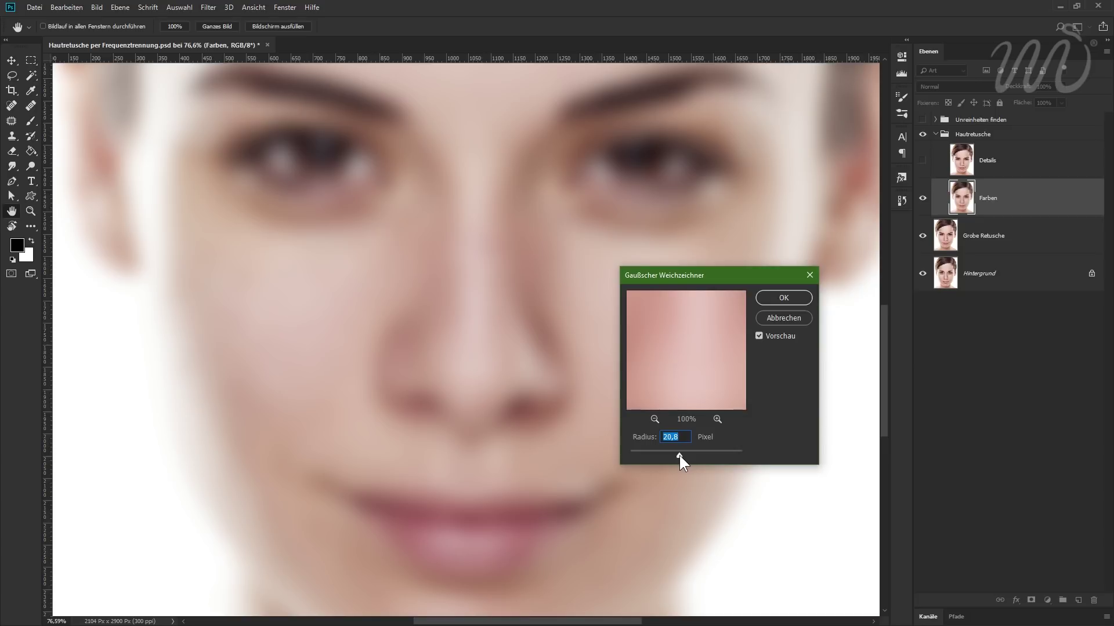
pyautogui.click(782, 297)
# - Make the Details layer visible again and the active layer
pyautogui.press('j')
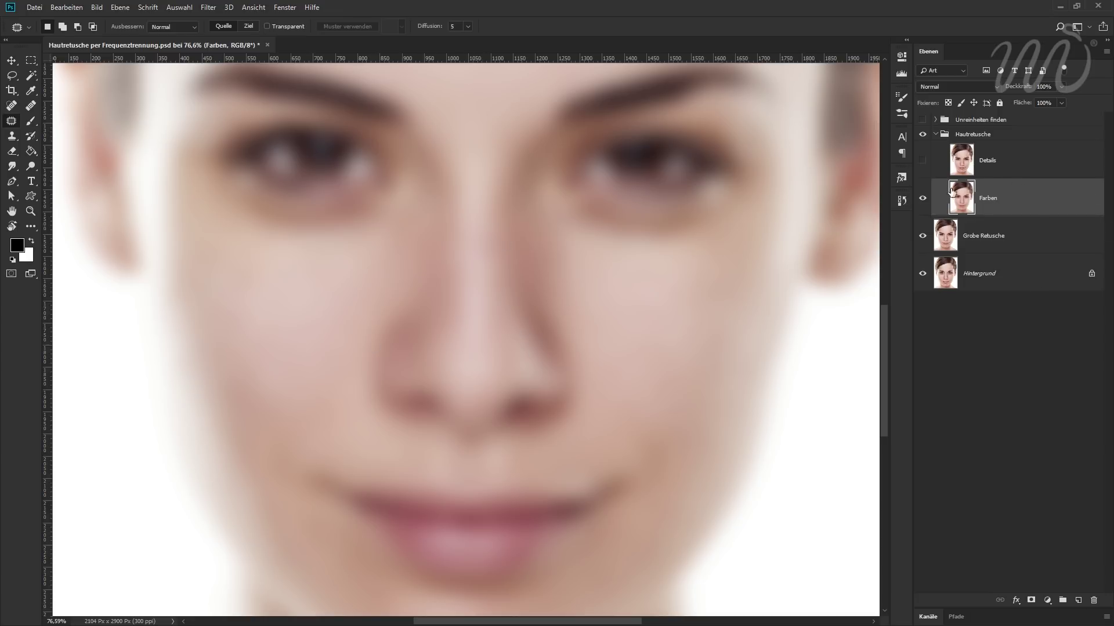
pyautogui.click(922, 160)
pyautogui.click(1020, 165)
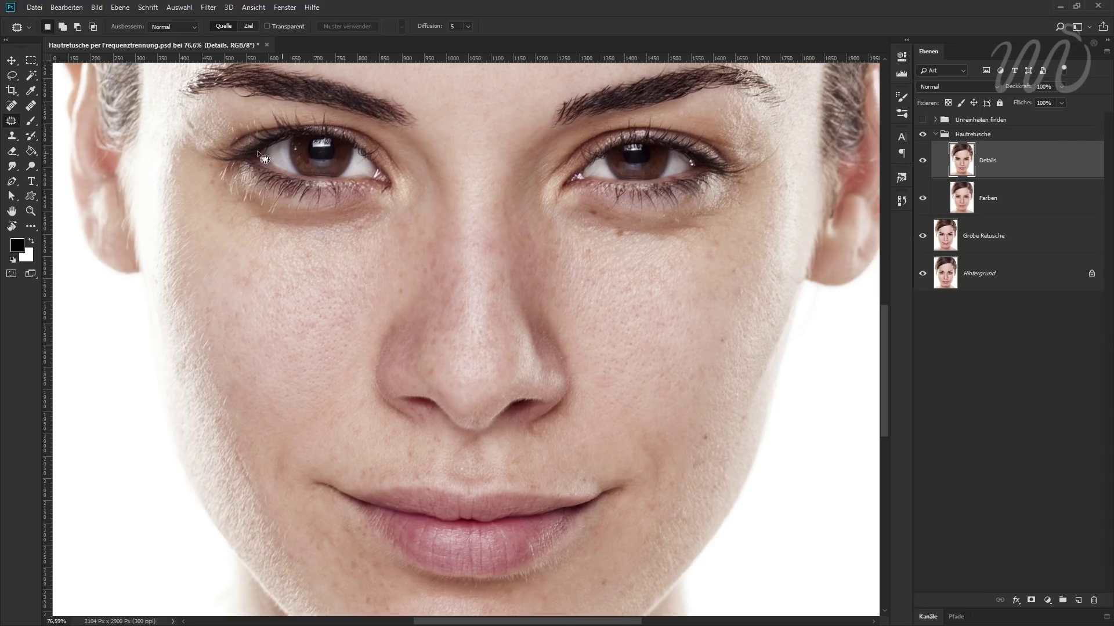
# - Apply Image to Details from source Farben using Subtrahieren, scale 2, offset 128
pyautogui.click(98, 7)
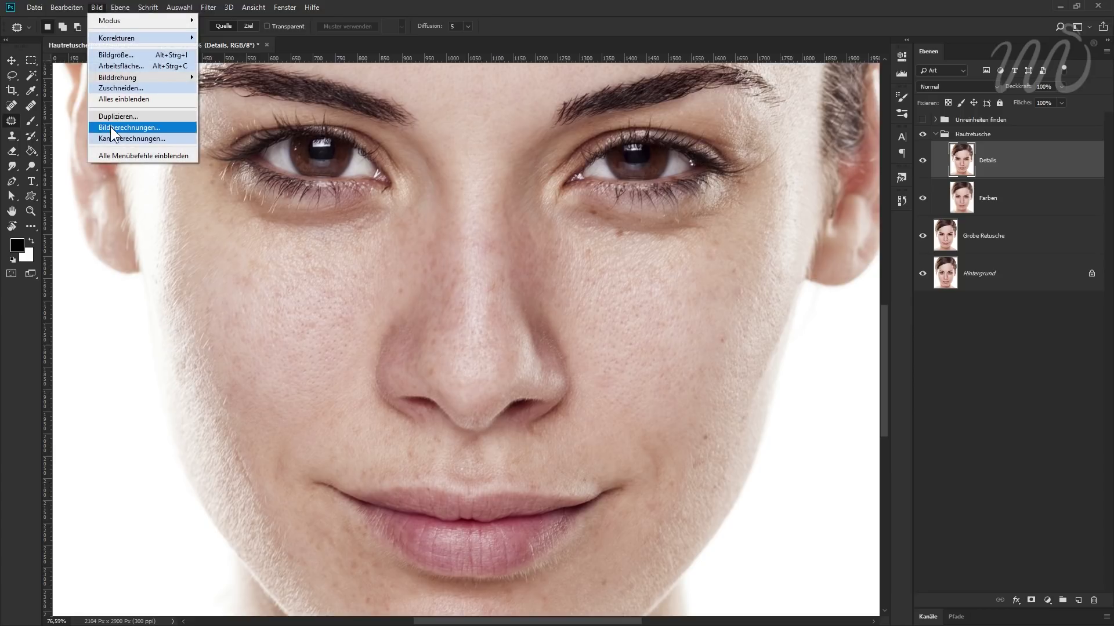
pyautogui.click(141, 127)
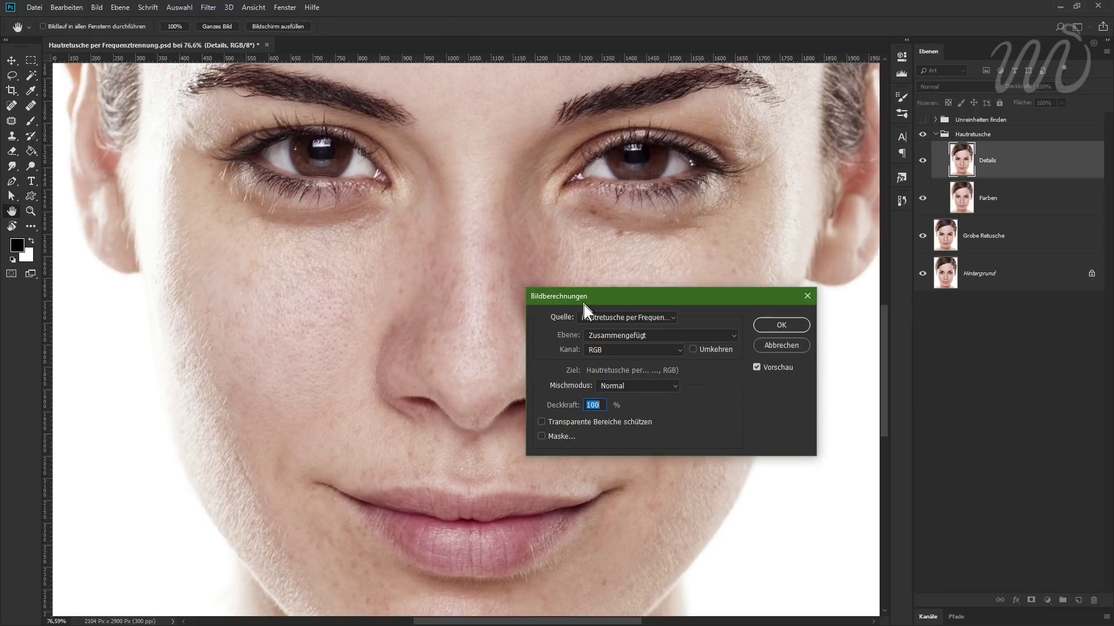
pyautogui.moveTo(550, 278); pyautogui.dragTo(592, 299)
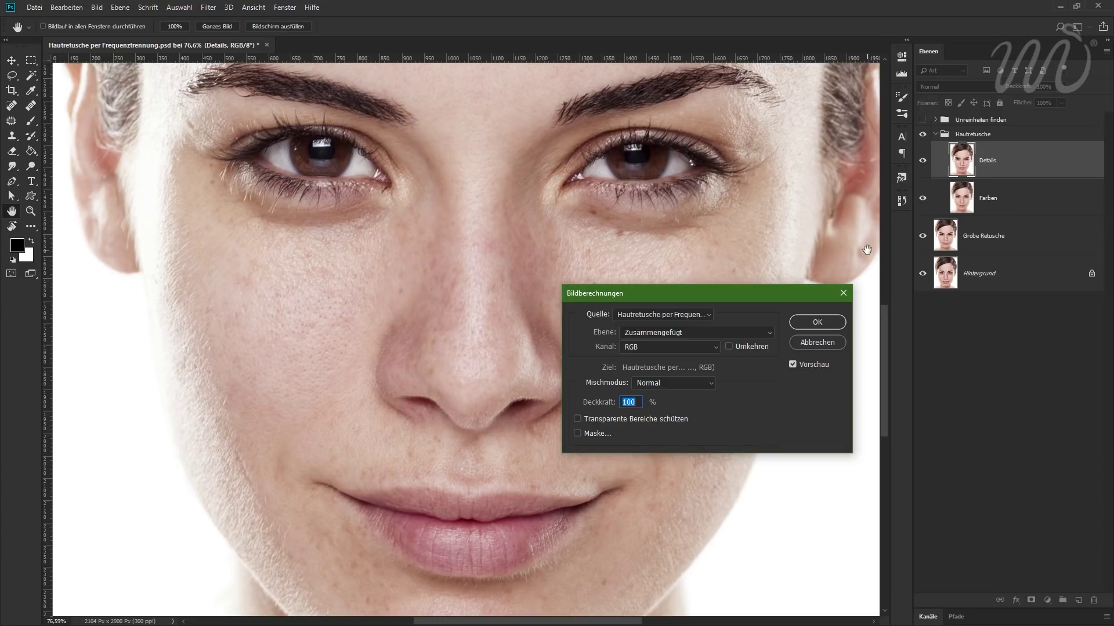
pyautogui.click(655, 335)
pyautogui.click(642, 393)
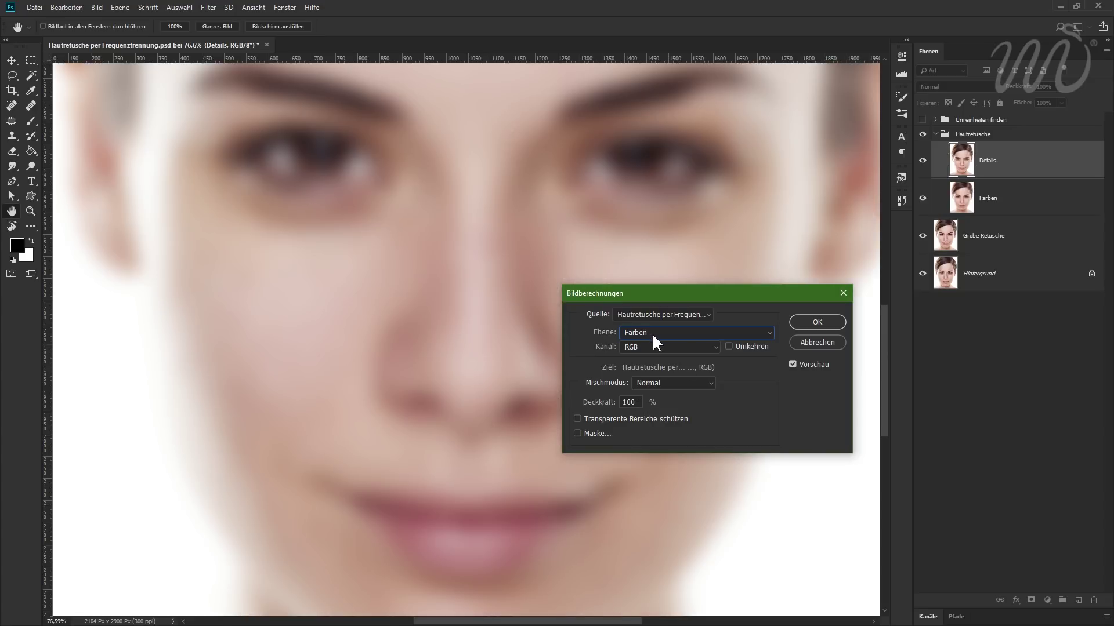
pyautogui.click(648, 383)
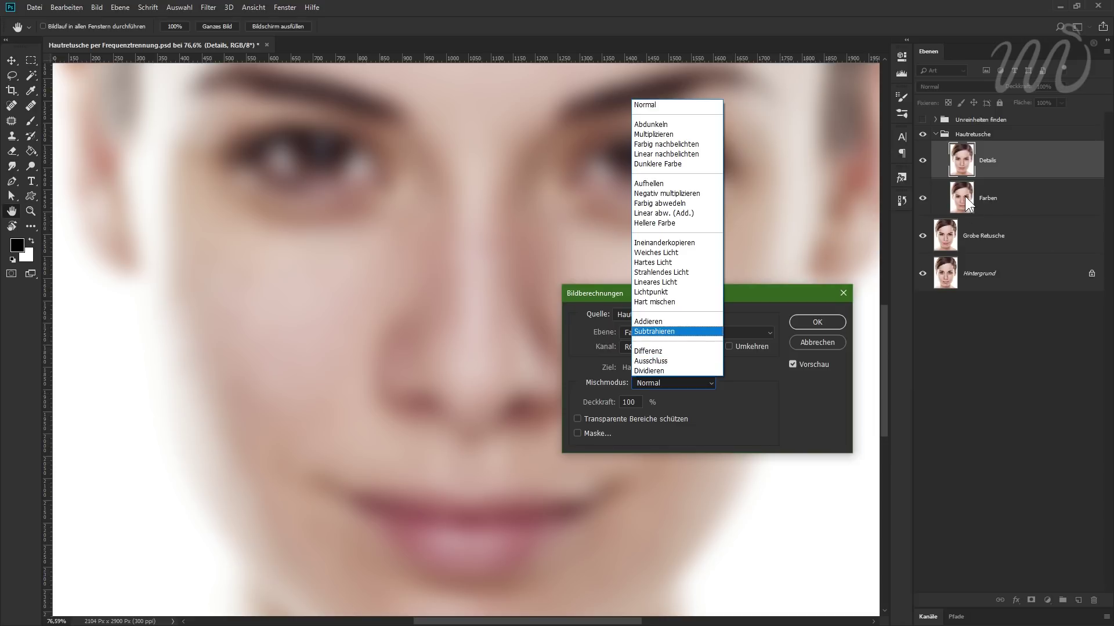
pyautogui.click(669, 332)
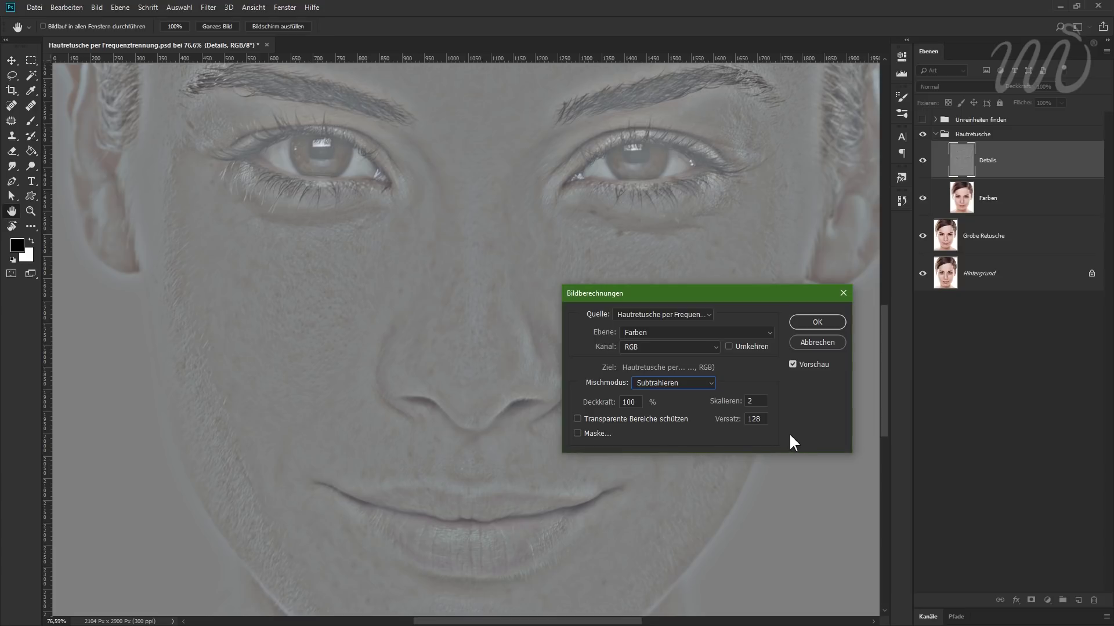
pyautogui.click(817, 323)
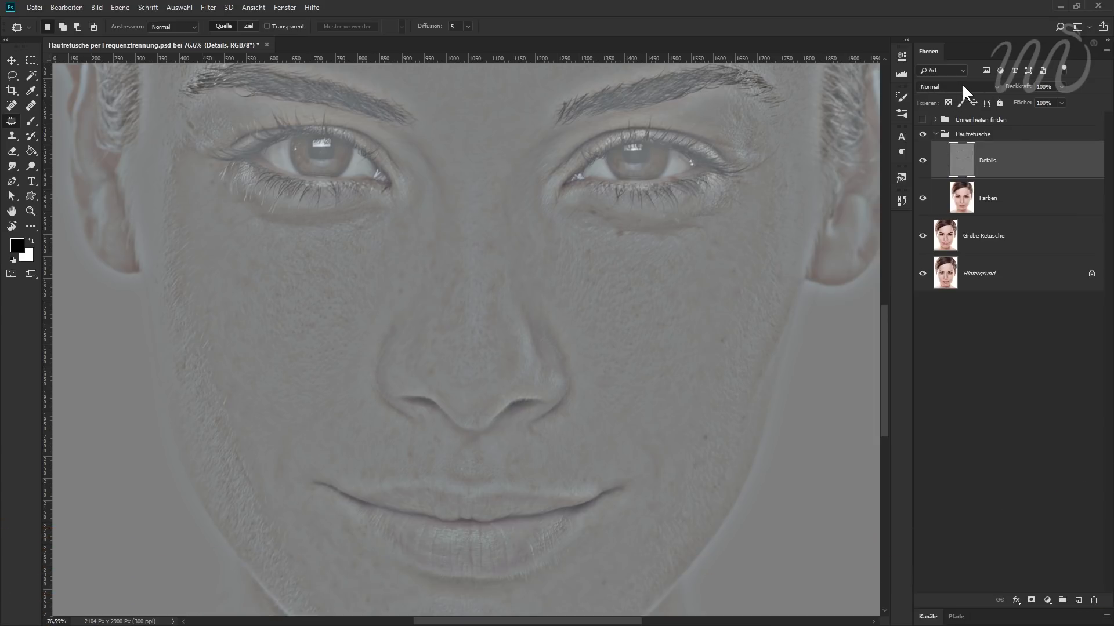
# - Blend Details in Lineares Licht and toggle the Hautretusche group to compare
pyautogui.click(959, 86)
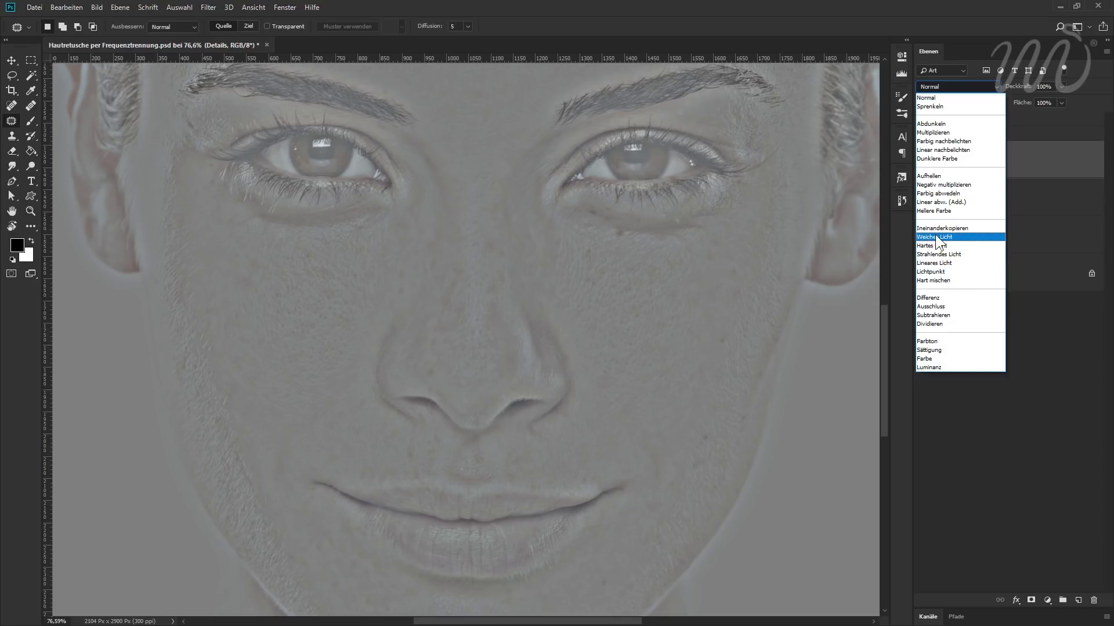
pyautogui.click(960, 264)
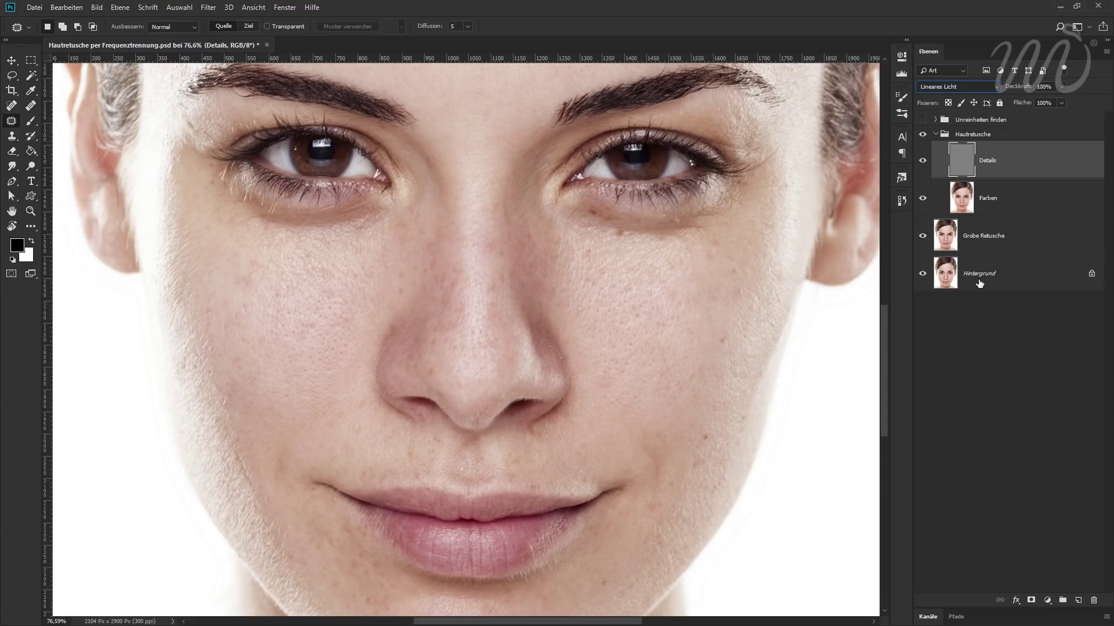
pyautogui.click(923, 134)
pyautogui.click(923, 134)
# - Toggle Details visibility to check the colours, then make Farben the active layer
pyautogui.click(922, 161)
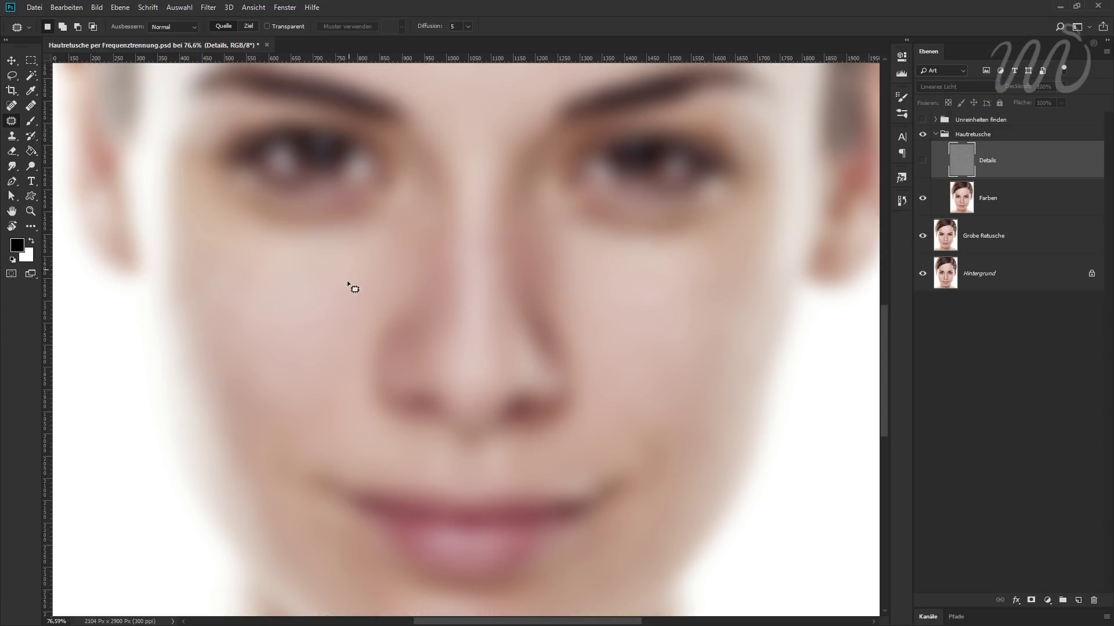
pyautogui.click(922, 161)
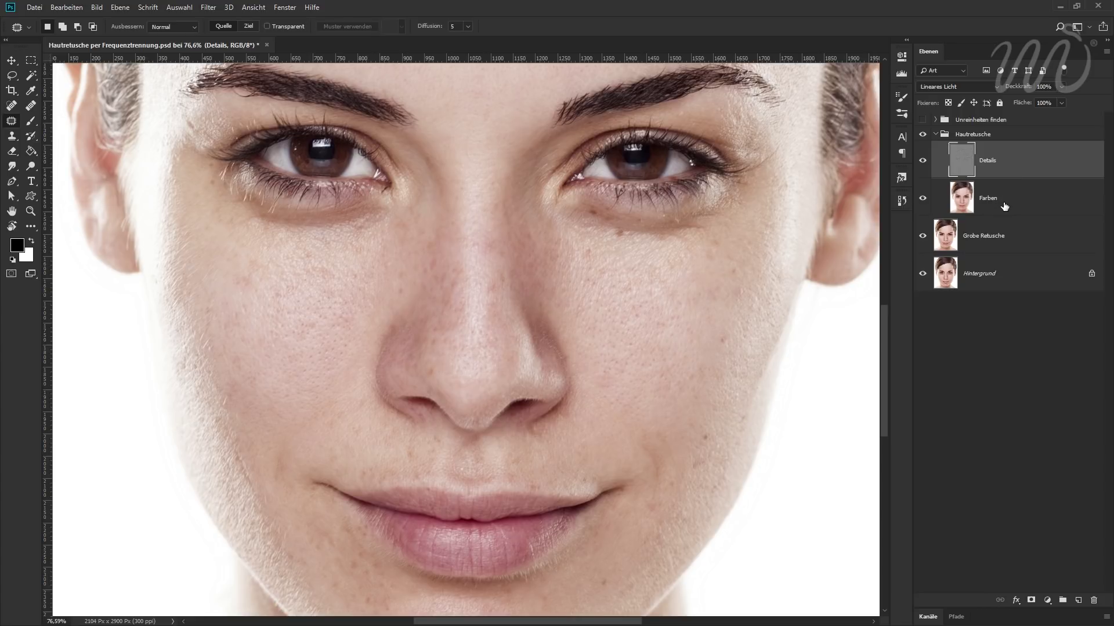
pyautogui.click(1020, 198)
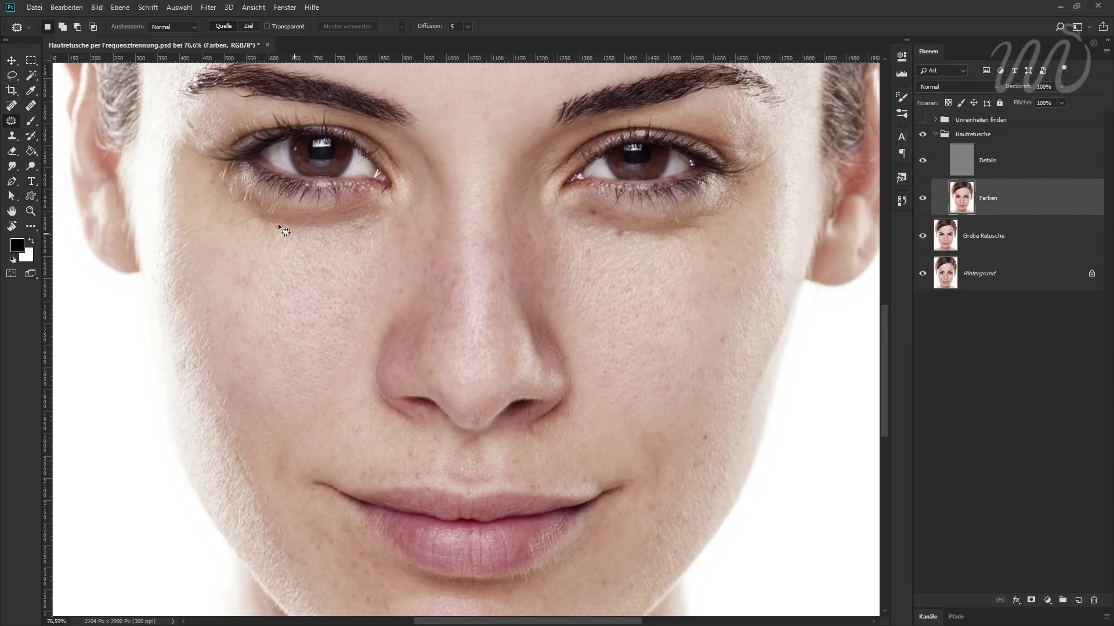
# - Lasso a 30 px soft-edged selection around the shadow under the left eye
pyautogui.click(13, 75)
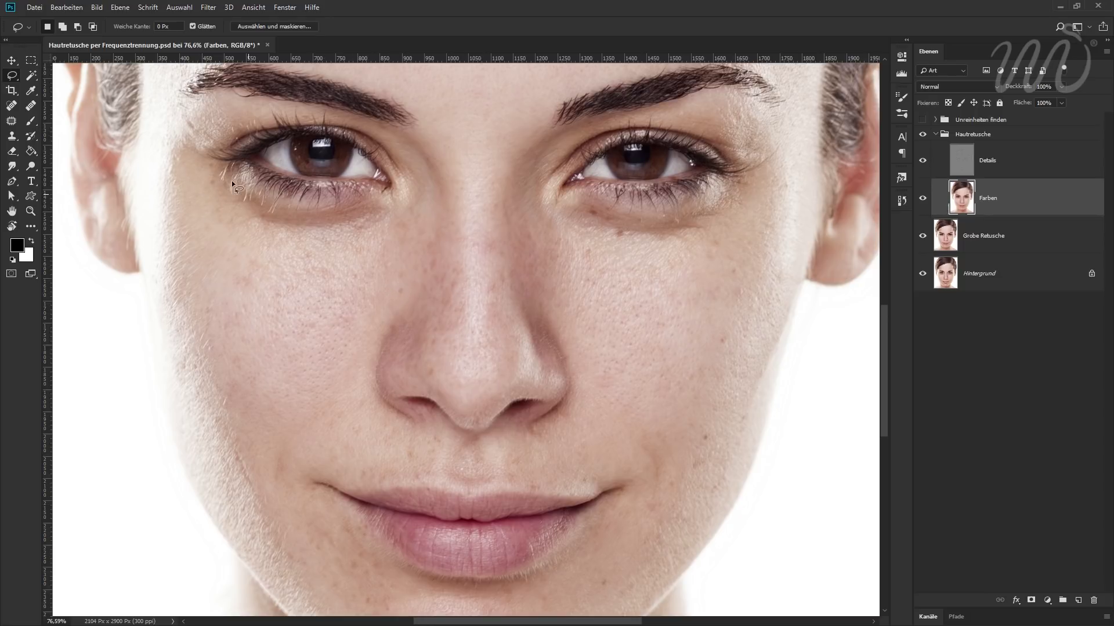
pyautogui.click(173, 25)
pyautogui.write('30')
pyautogui.moveTo(218, 203); pyautogui.dragTo(397, 225)
pyautogui.moveTo(218, 203); pyautogui.dragTo(219, 205)
# - Apply a Gaussian blur of about 40 px radius to the under-eye selection
pyautogui.click(209, 7)
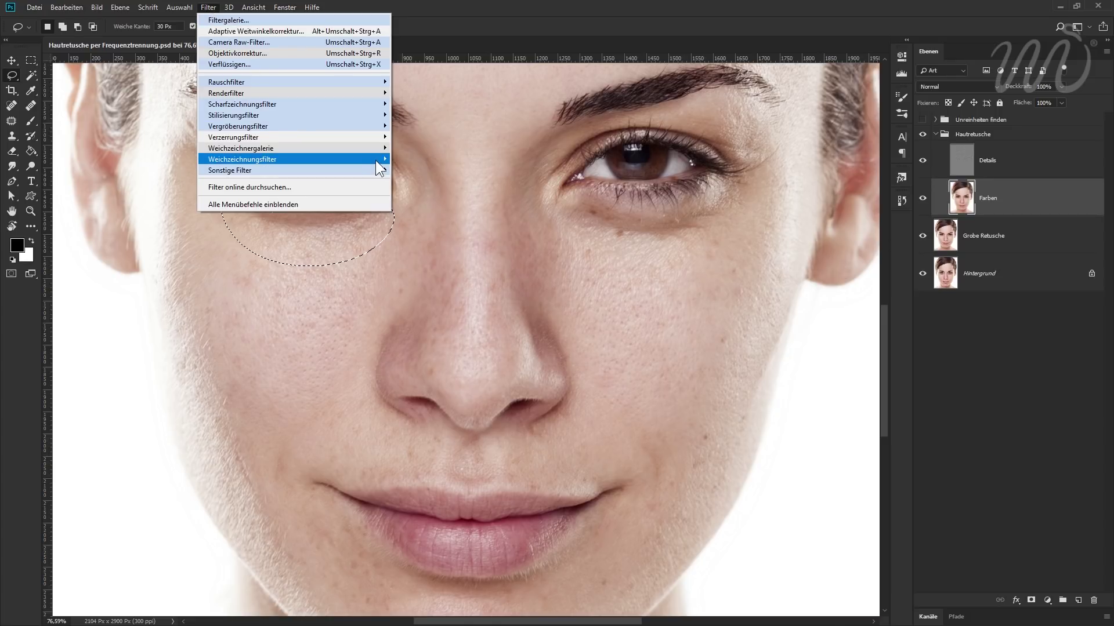
pyautogui.moveTo(244, 158)
pyautogui.click(412, 202)
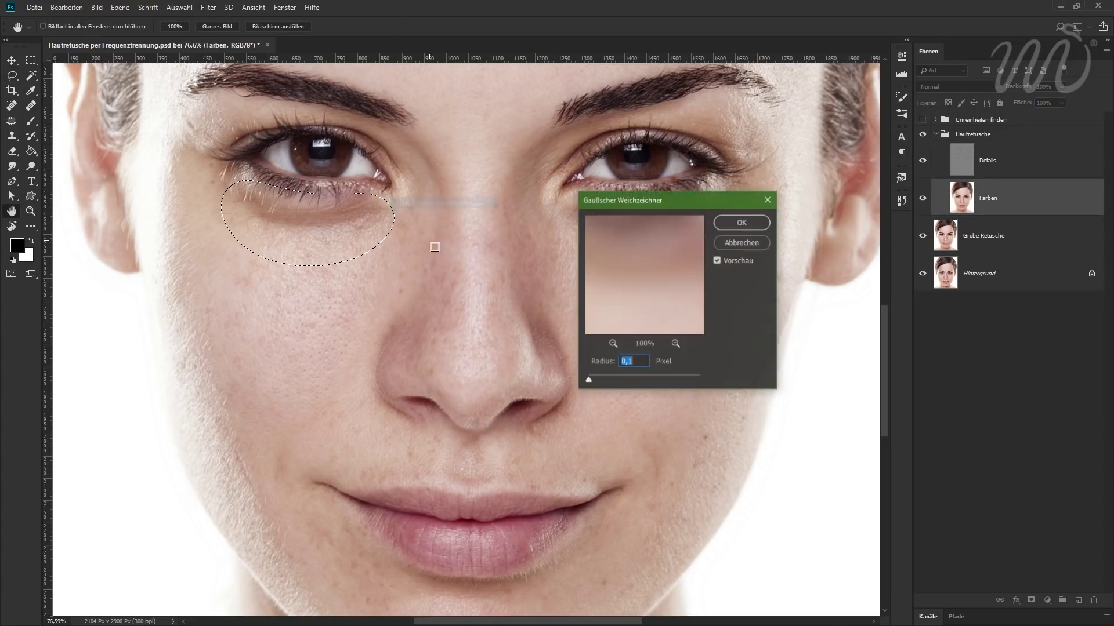
pyautogui.moveTo(625, 209); pyautogui.dragTo(516, 232)
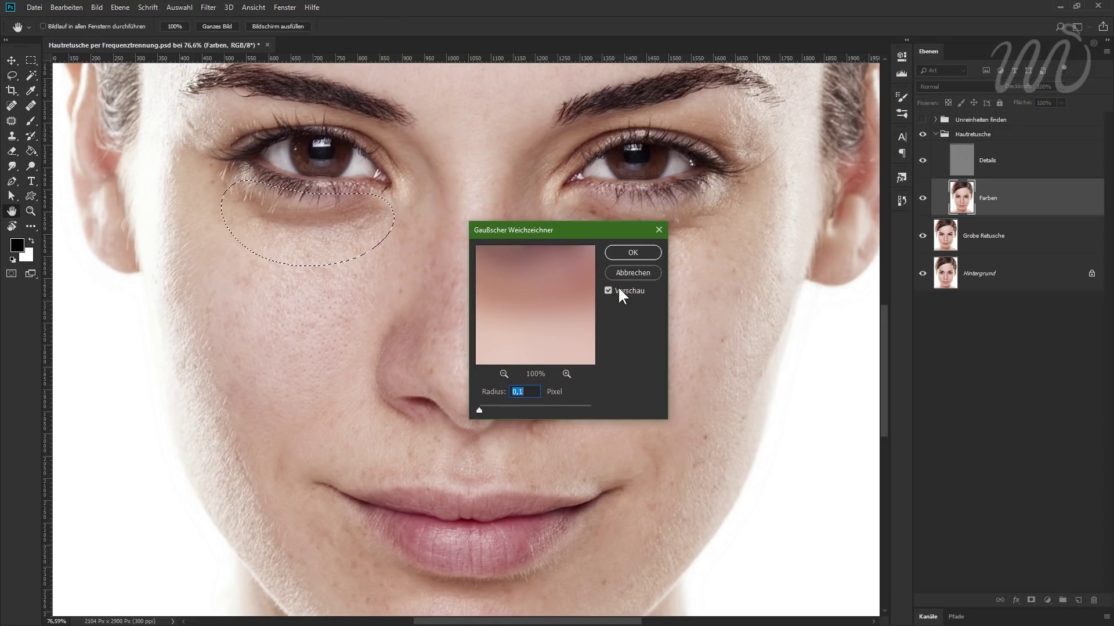
pyautogui.click(479, 408)
pyautogui.moveTo(494, 408); pyautogui.dragTo(498, 410)
pyautogui.moveTo(521, 410); pyautogui.dragTo(526, 409)
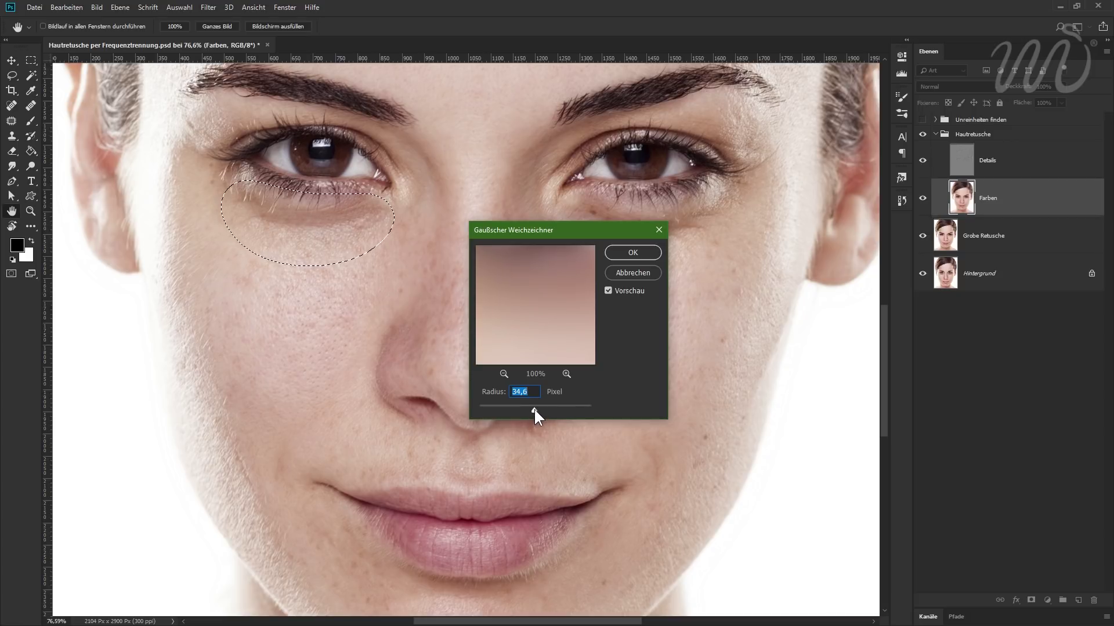
pyautogui.moveTo(537, 410); pyautogui.dragTo(536, 410)
pyautogui.click(609, 290)
pyautogui.click(608, 291)
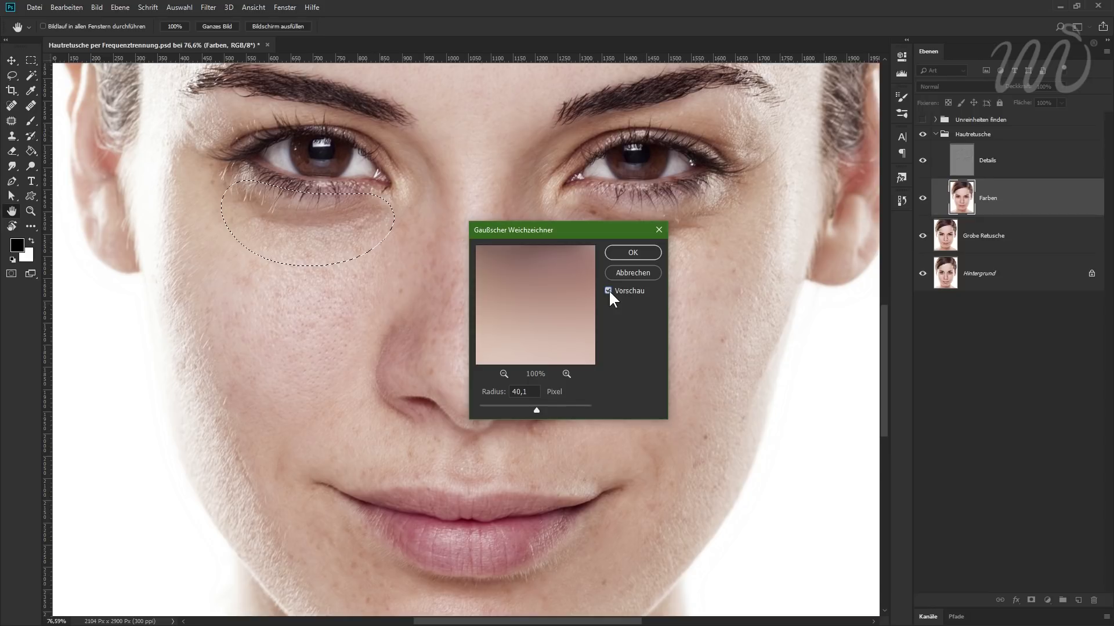
pyautogui.click(632, 253)
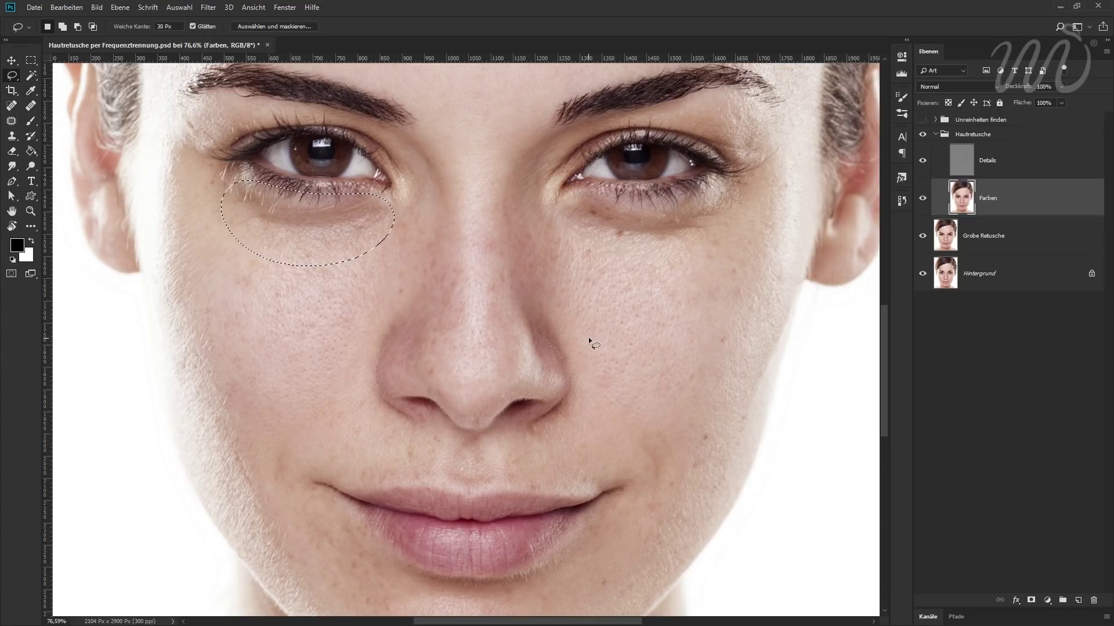
# - Deselect, then toggle the Hautretusche group to compare before and after
pyautogui.hotkey('ctrl', 'd')
pyautogui.click(924, 138)
pyautogui.click(923, 136)
# - Recheck the retouch by toggling the group, then lasso the shadow under the right eye
pyautogui.click(923, 137)
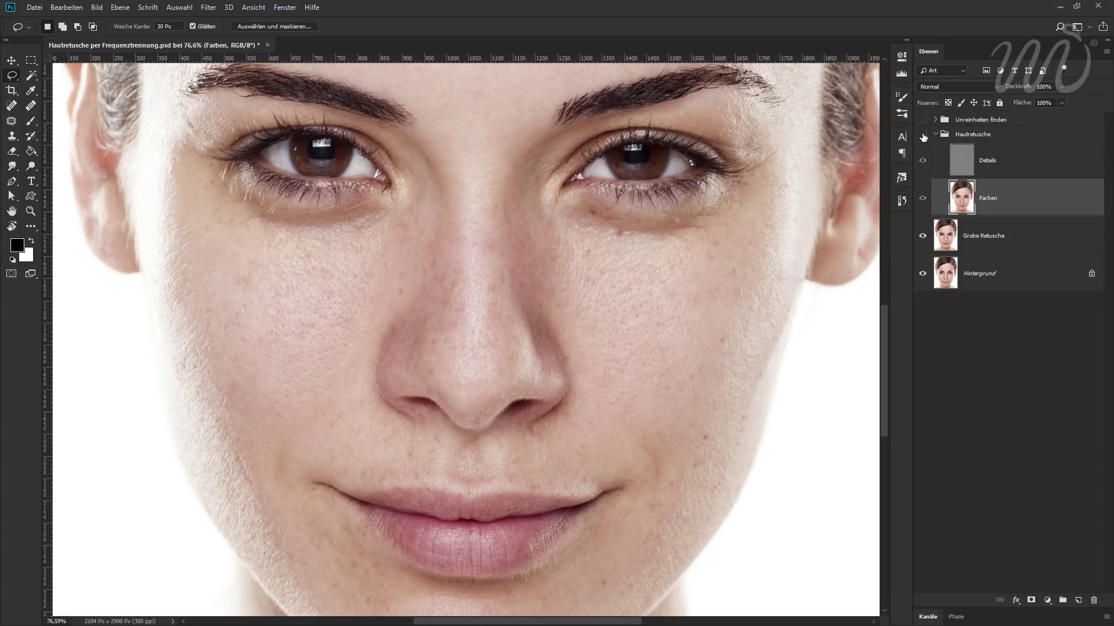
pyautogui.click(923, 137)
pyautogui.moveTo(558, 222)
pyautogui.mouseDown()
pyautogui.moveTo(643, 259)
pyautogui.moveTo(721, 184)
pyautogui.mouseUp()
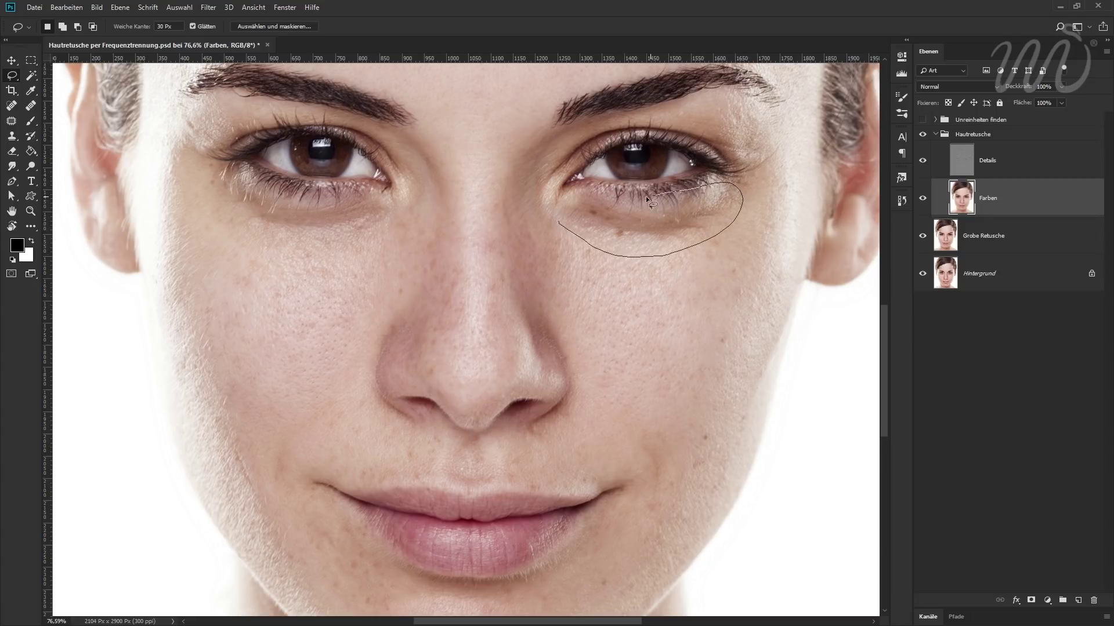
pyautogui.moveTo(647, 200); pyautogui.dragTo(552, 212)
# - Gaussian-blur the right under-eye selection, deselect, and toggle the group to compare
pyautogui.click(207, 7)
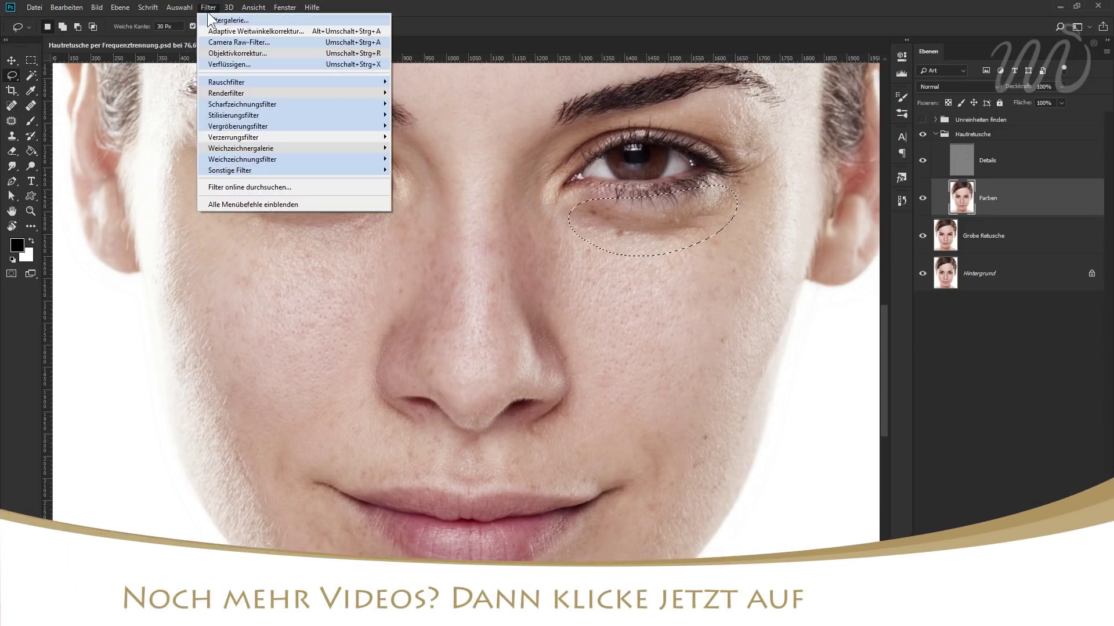
pyautogui.moveTo(287, 159)
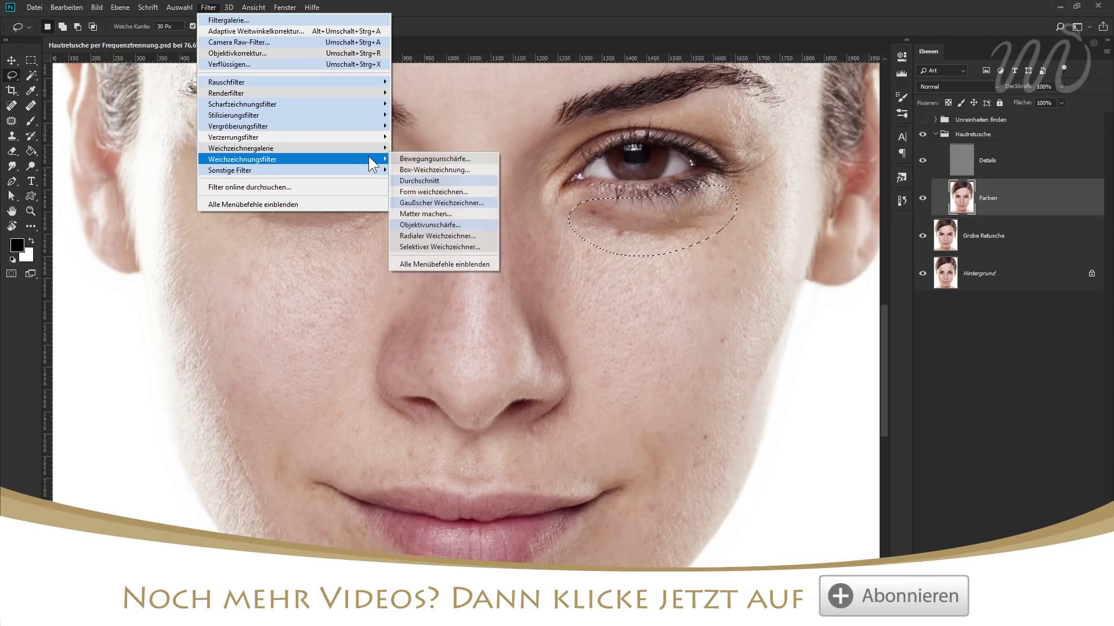
pyautogui.click(429, 203)
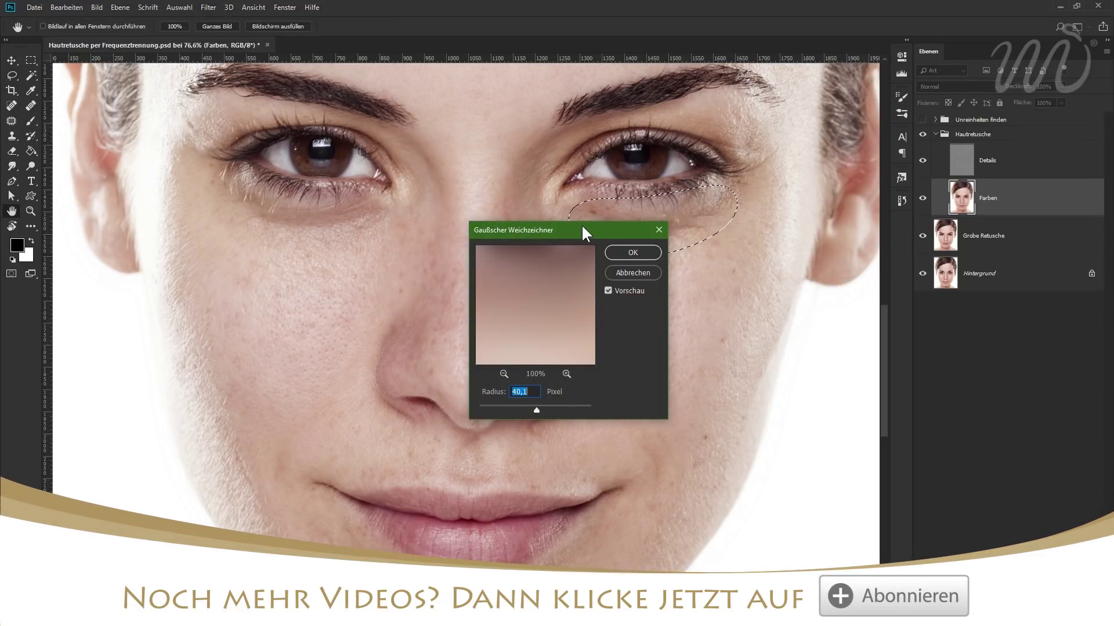
pyautogui.moveTo(582, 227); pyautogui.dragTo(452, 238)
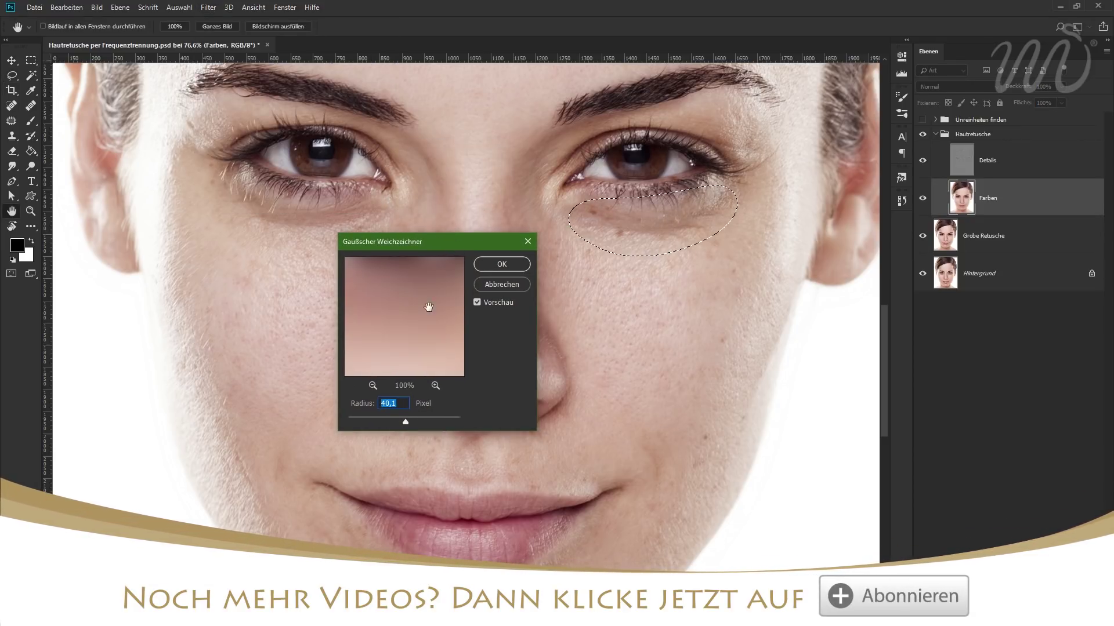
pyautogui.click(502, 264)
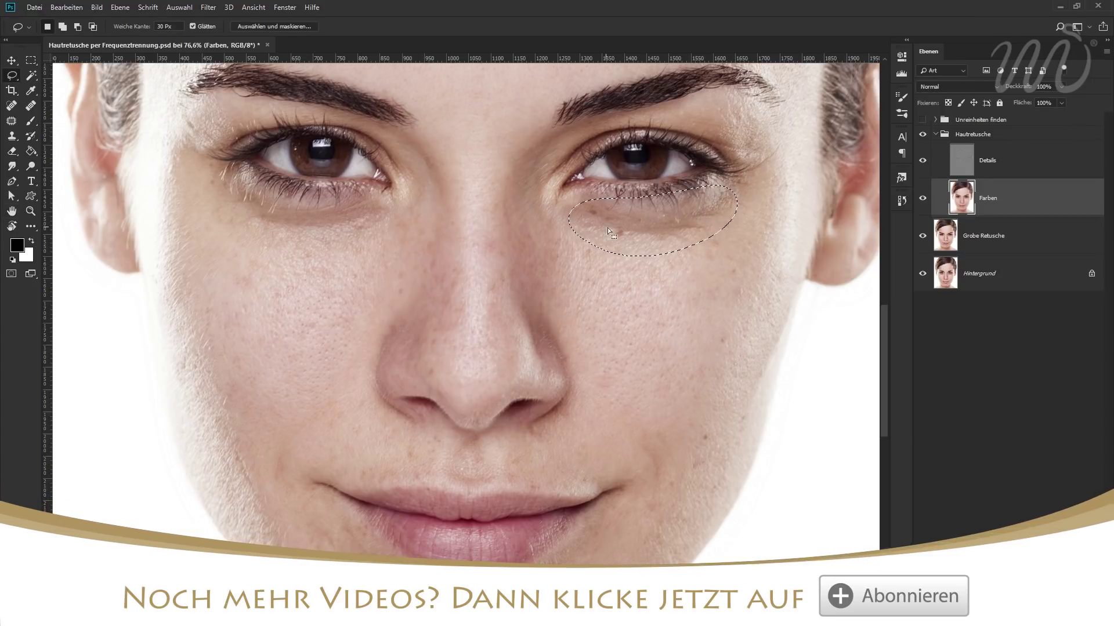
pyautogui.hotkey('ctrl', 'd')
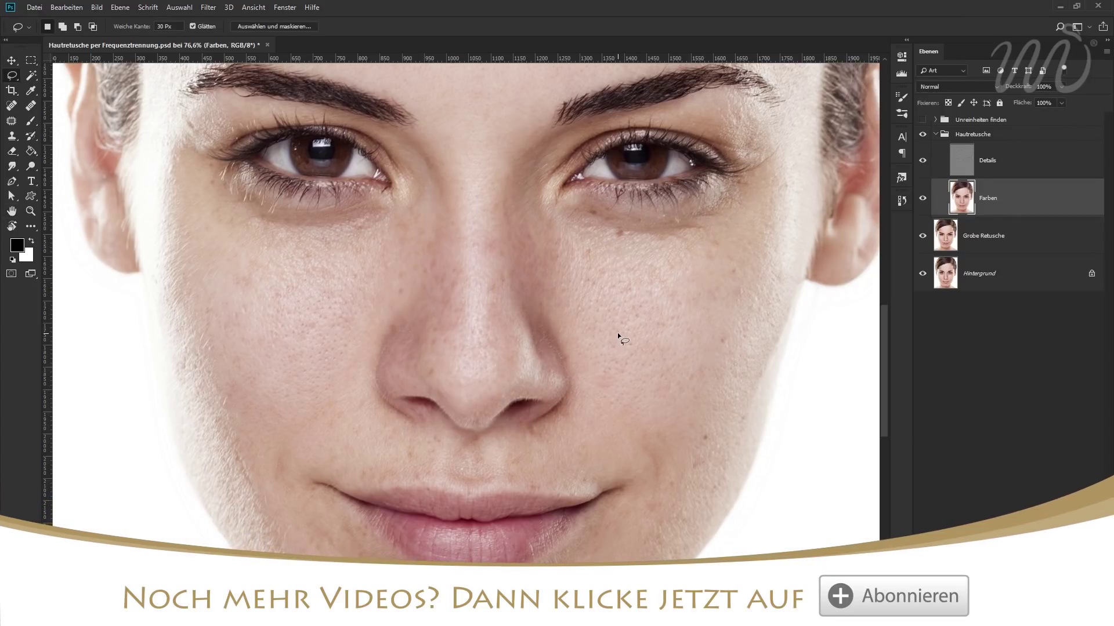
pyautogui.click(922, 134)
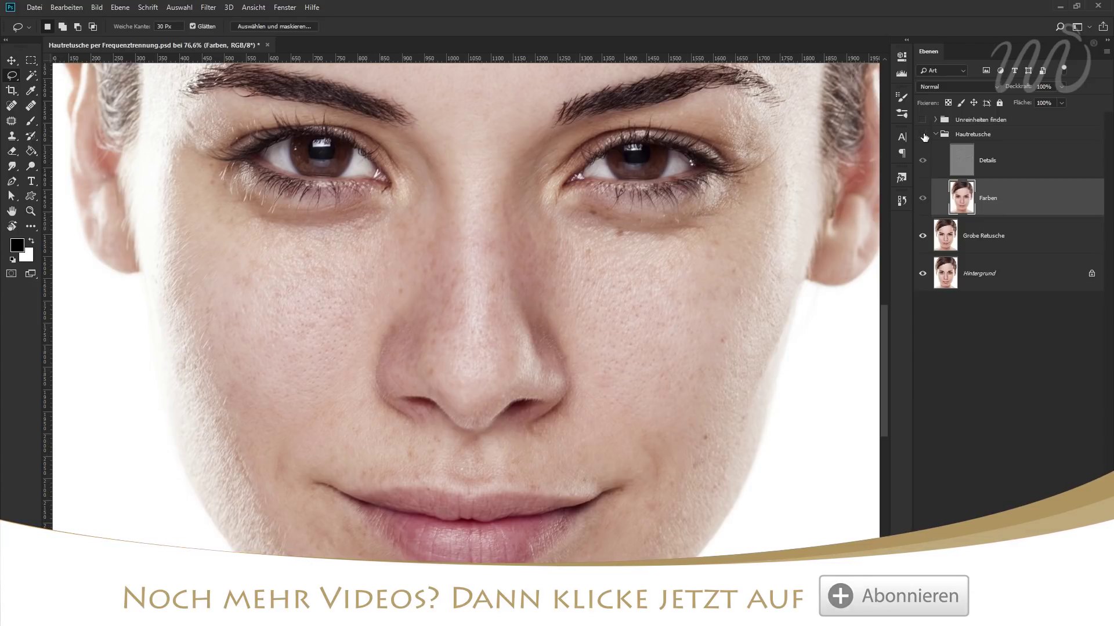
pyautogui.click(922, 134)
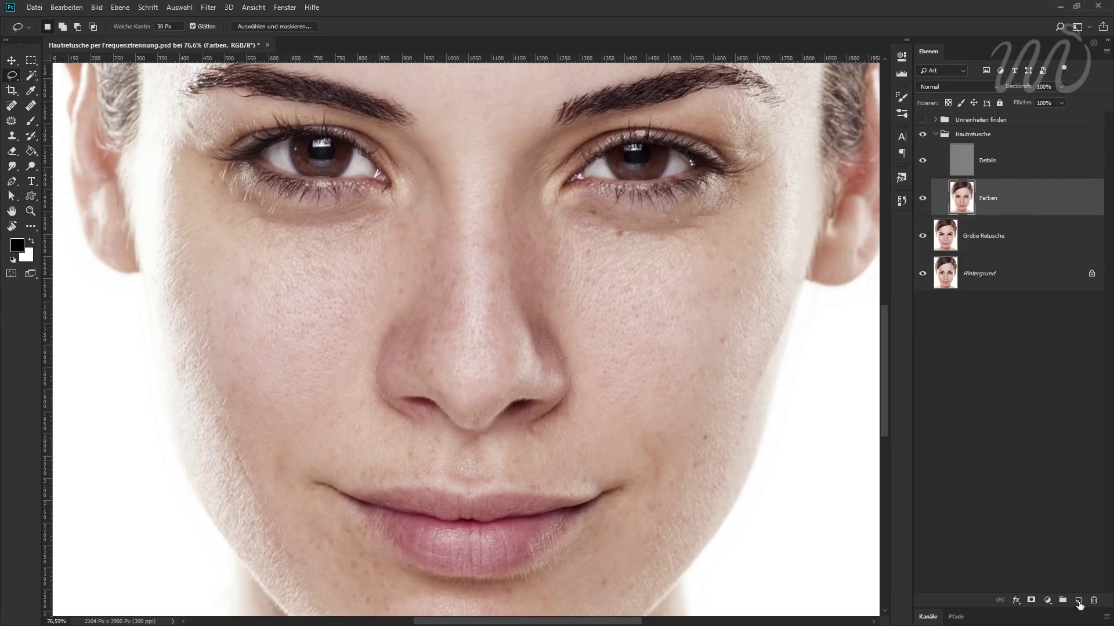
# - Add a new empty layer above Farben named Färben
pyautogui.click(1078, 601)
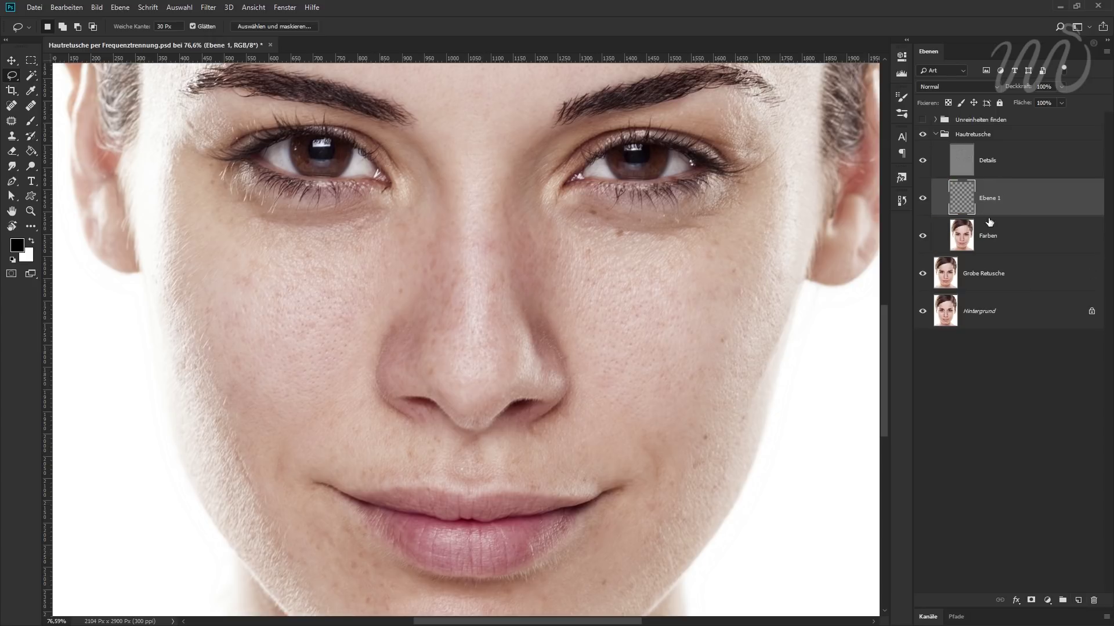
pyautogui.doubleClick(990, 199)
pyautogui.write('Färben')
pyautogui.press('Return')
# - Load the Brush tool with a sampled skin tone at about 118 px soft size
pyautogui.click(29, 121)
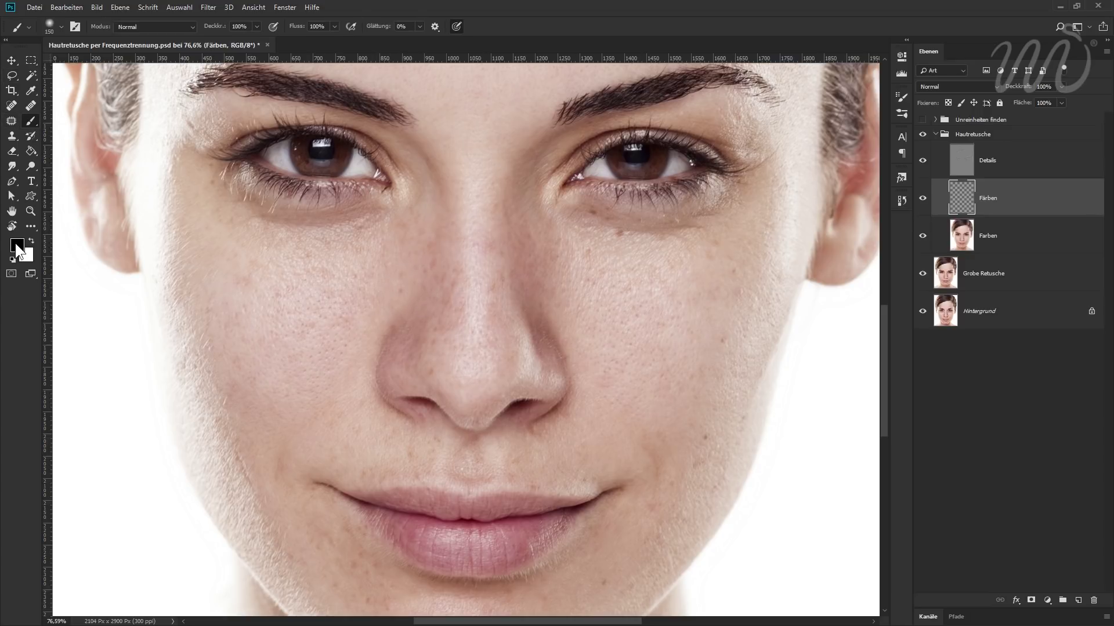
pyautogui.press('alt')
pyautogui.keyDown('alt'); pyautogui.click(356, 412); pyautogui.keyUp('alt')
pyautogui.moveTo(489, 300)
pyautogui.mouseDown()
pyautogui.moveTo(510, 283)
pyautogui.moveTo(472, 291)
pyautogui.moveTo(507, 292)
pyautogui.moveTo(497, 199)
pyautogui.moveTo(490, 416)
pyautogui.moveTo(499, 147)
pyautogui.mouseUp()
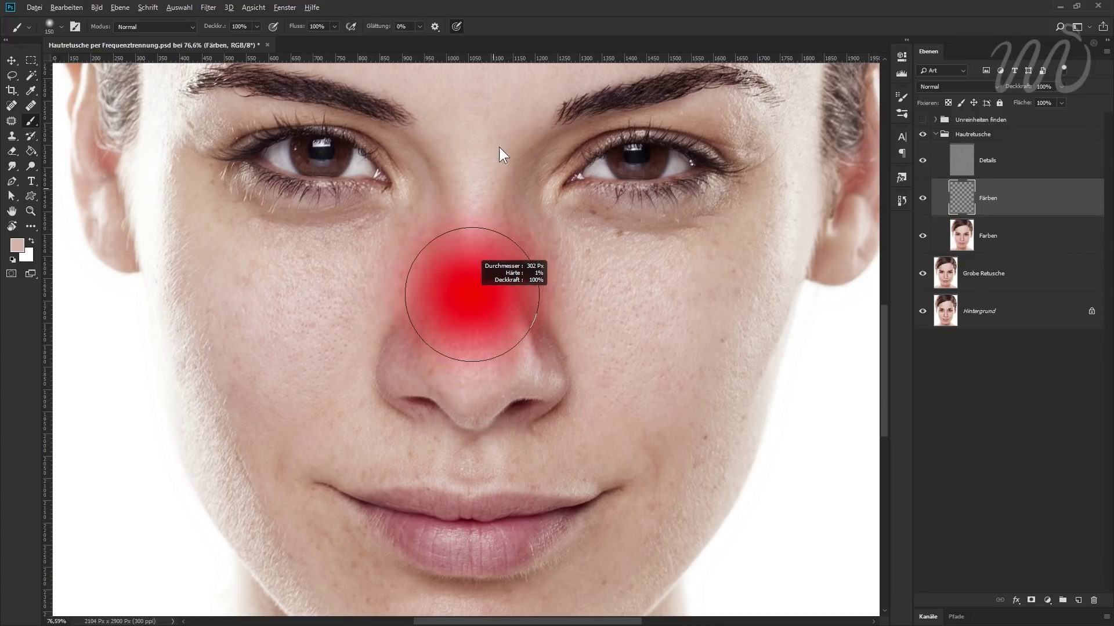
pyautogui.moveTo(485, 319); pyautogui.dragTo(448, 318)
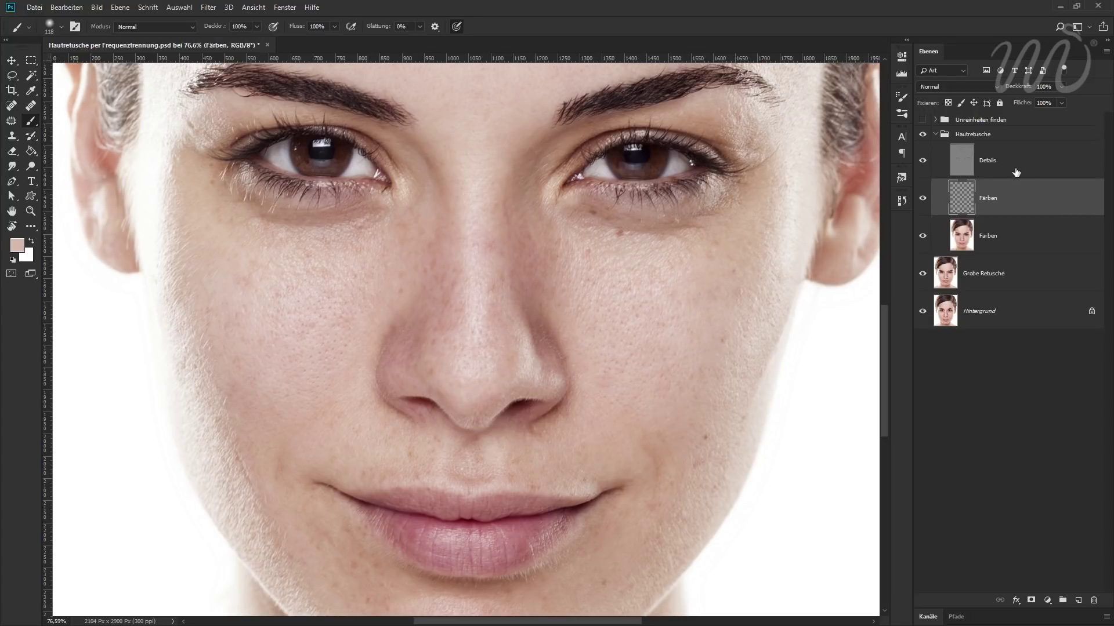
pyautogui.click(958, 85)
# - Set Färben to Farbe blending and paint sampled skin tone around the nostrils and nose
pyautogui.click(935, 359)
pyautogui.moveTo(401, 339)
pyautogui.mouseDown()
pyautogui.moveTo(413, 340)
pyautogui.moveTo(398, 385)
pyautogui.moveTo(423, 414)
pyautogui.mouseUp()
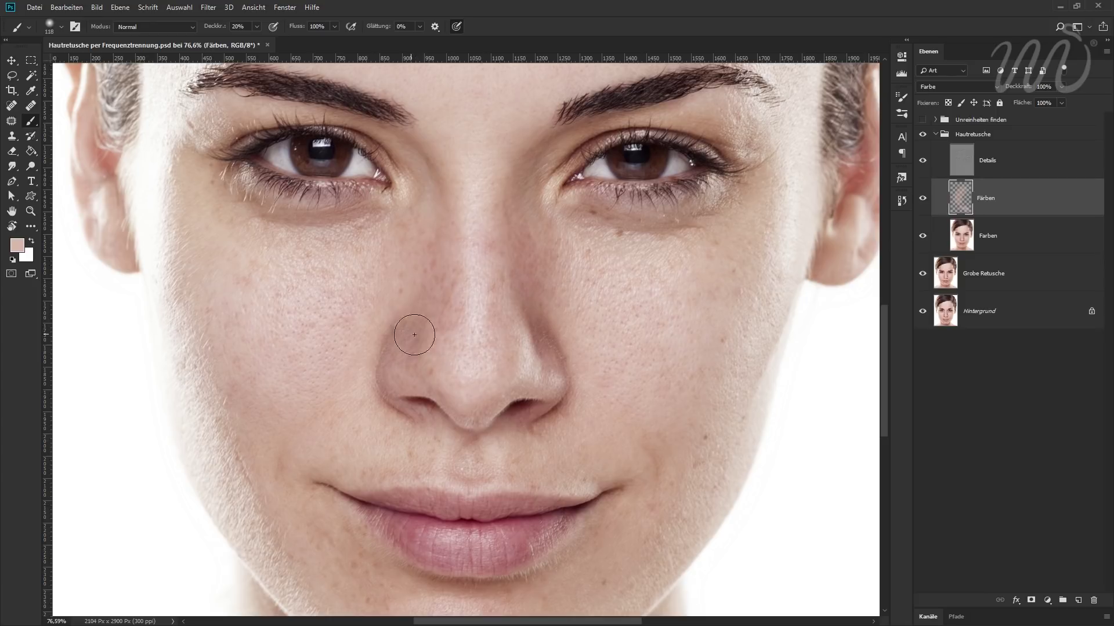
pyautogui.moveTo(396, 360); pyautogui.dragTo(373, 365)
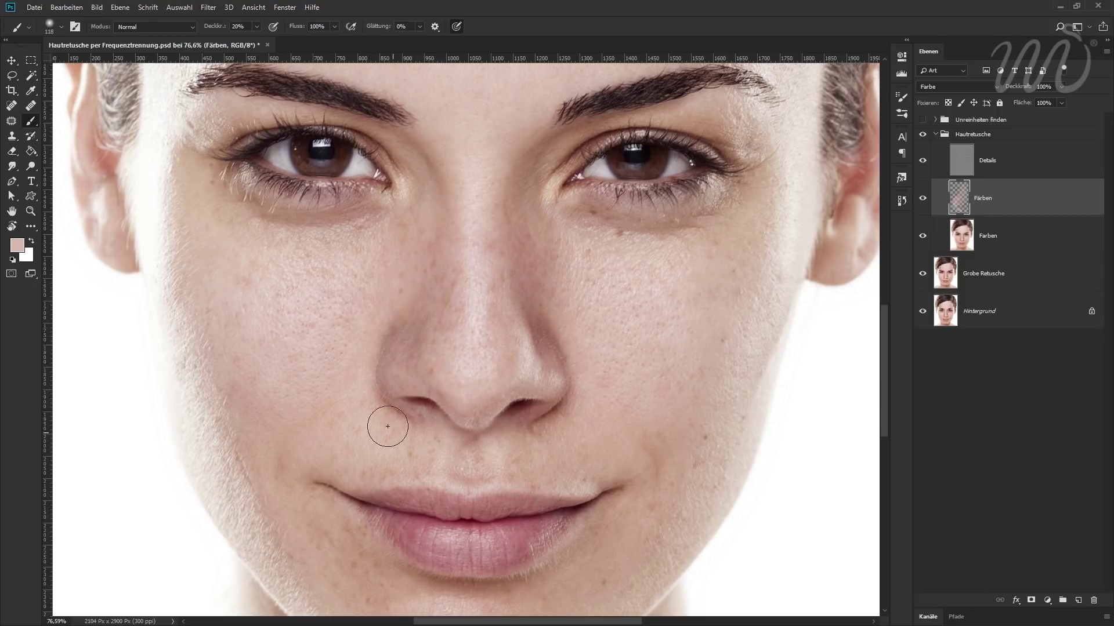
pyautogui.keyDown('alt'); pyautogui.click(574, 431); pyautogui.keyUp('alt')
pyautogui.click(533, 409)
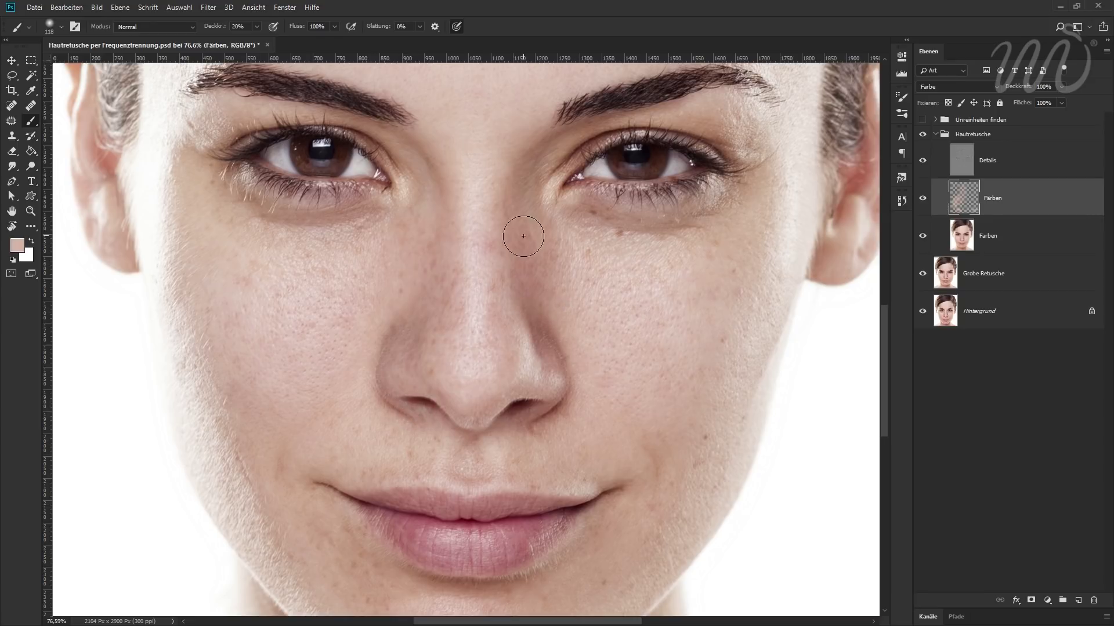
pyautogui.moveTo(537, 248); pyautogui.dragTo(545, 253)
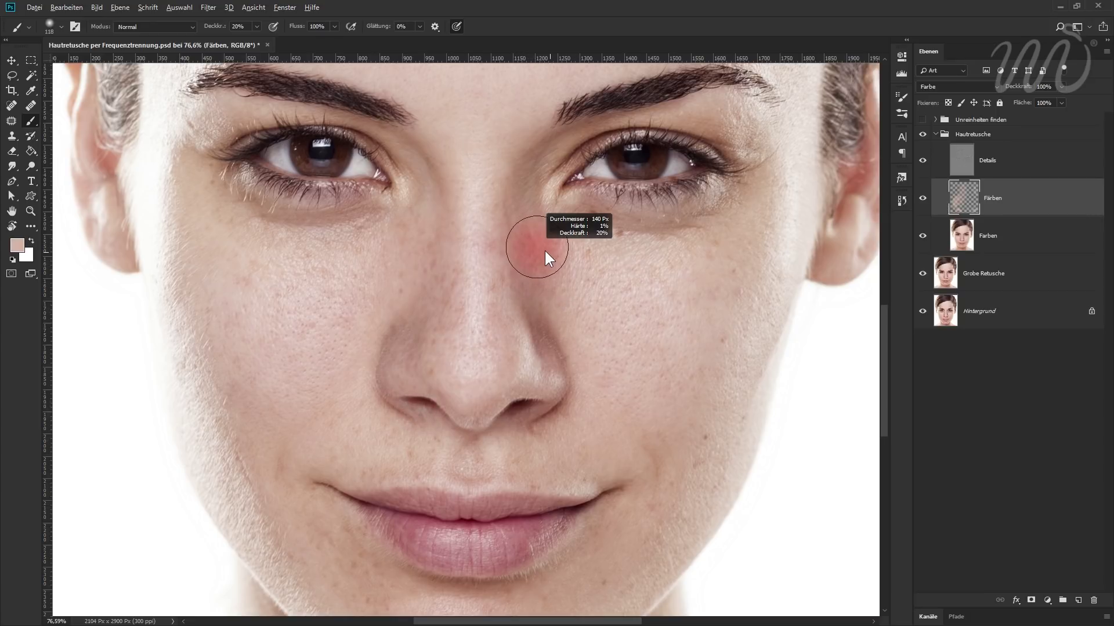
pyautogui.click(559, 298)
# - Sample various cheek and nose skin tones and paint them over the cheek and lip
pyautogui.keyDown('alt'); pyautogui.click(371, 280); pyautogui.keyUp('alt')
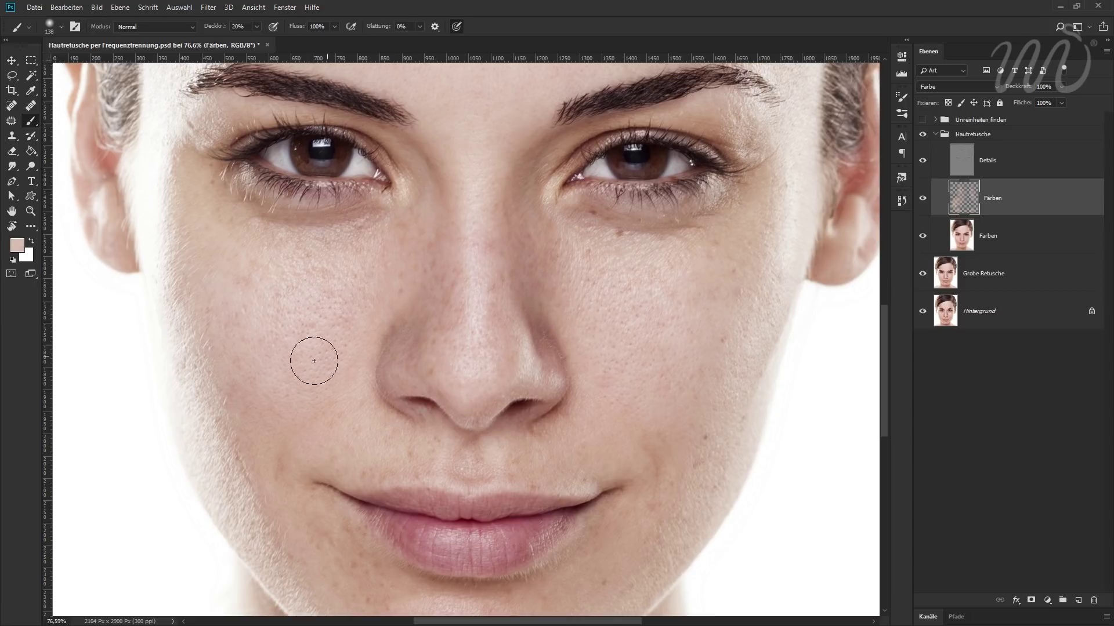
pyautogui.keyDown('alt'); pyautogui.click(195, 238); pyautogui.keyUp('alt')
pyautogui.click(242, 270)
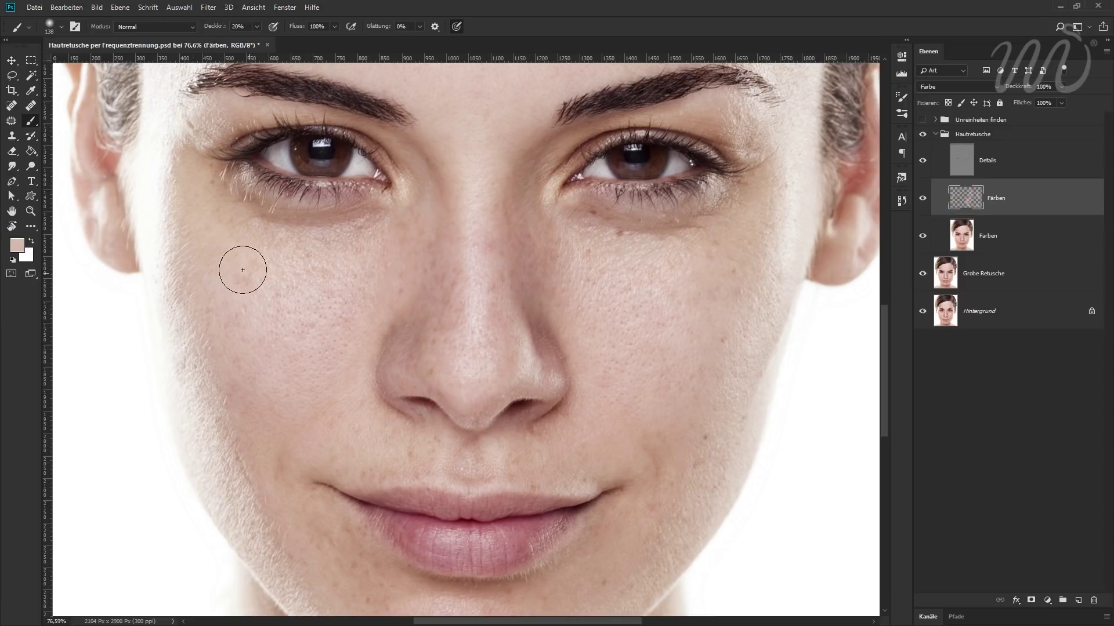
pyautogui.keyDown('alt'); pyautogui.click(265, 441); pyautogui.keyUp('alt')
pyautogui.keyDown('alt'); pyautogui.click(518, 386); pyautogui.keyUp('alt')
pyautogui.keyDown('alt'); pyautogui.click(325, 427); pyautogui.keyUp('alt')
pyautogui.keyDown('alt'); pyautogui.click(477, 190); pyautogui.keyUp('alt')
pyautogui.keyDown('alt'); pyautogui.click(614, 542); pyautogui.keyUp('alt')
pyautogui.moveTo(489, 554); pyautogui.dragTo(509, 546)
# - Toggle the Hautretusche group repeatedly to compare, then make the brush slightly smaller
pyautogui.click(922, 136)
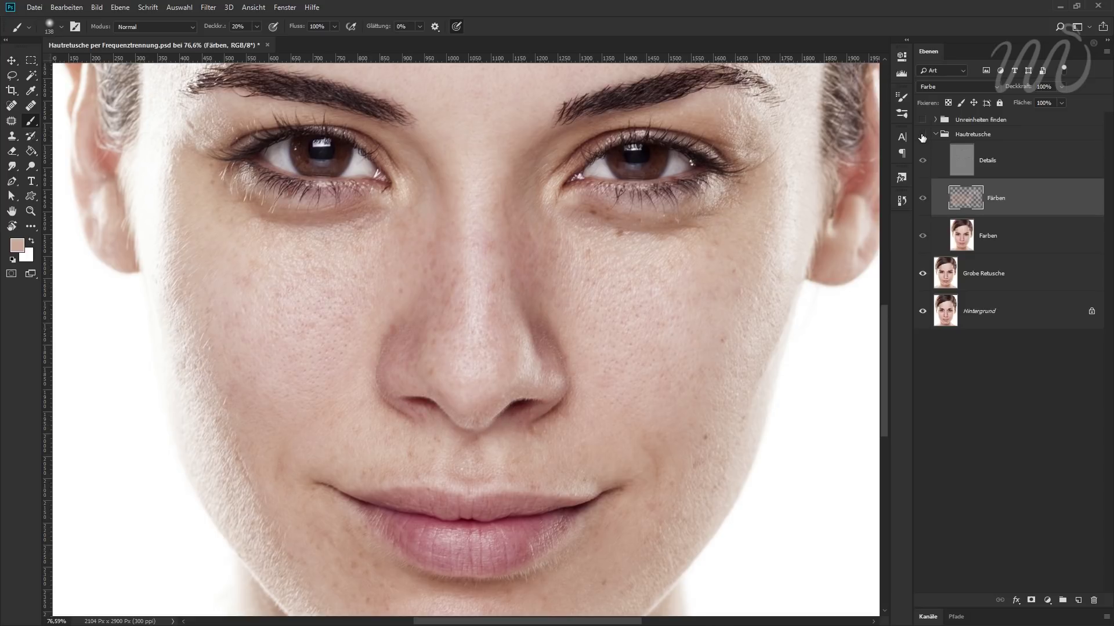
pyautogui.click(922, 135)
pyautogui.click(922, 136)
pyautogui.click(922, 135)
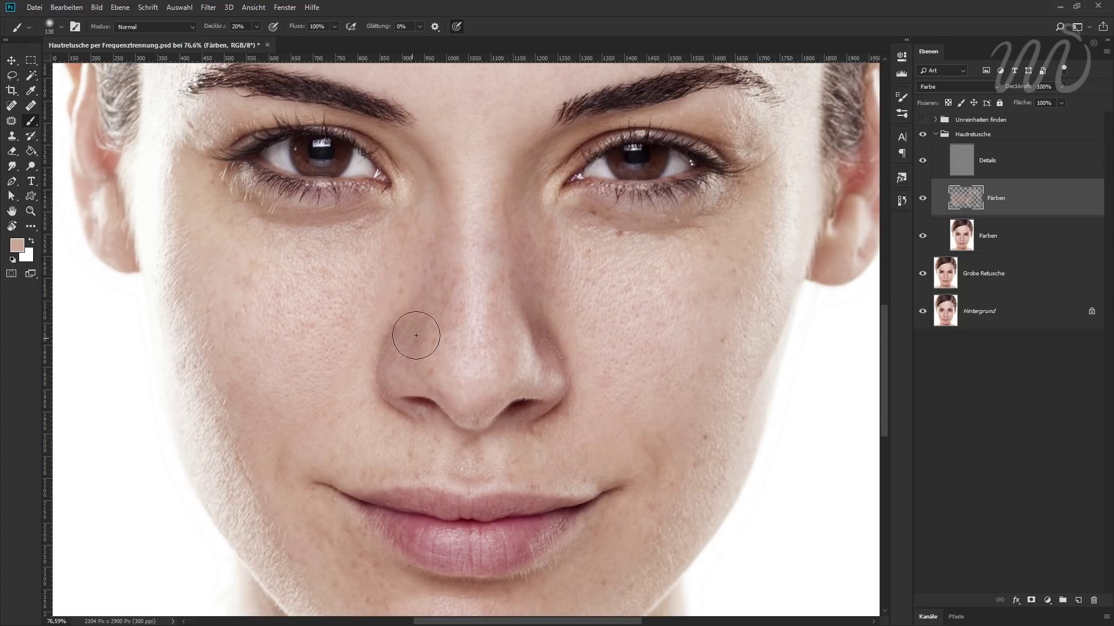
pyautogui.click(923, 137)
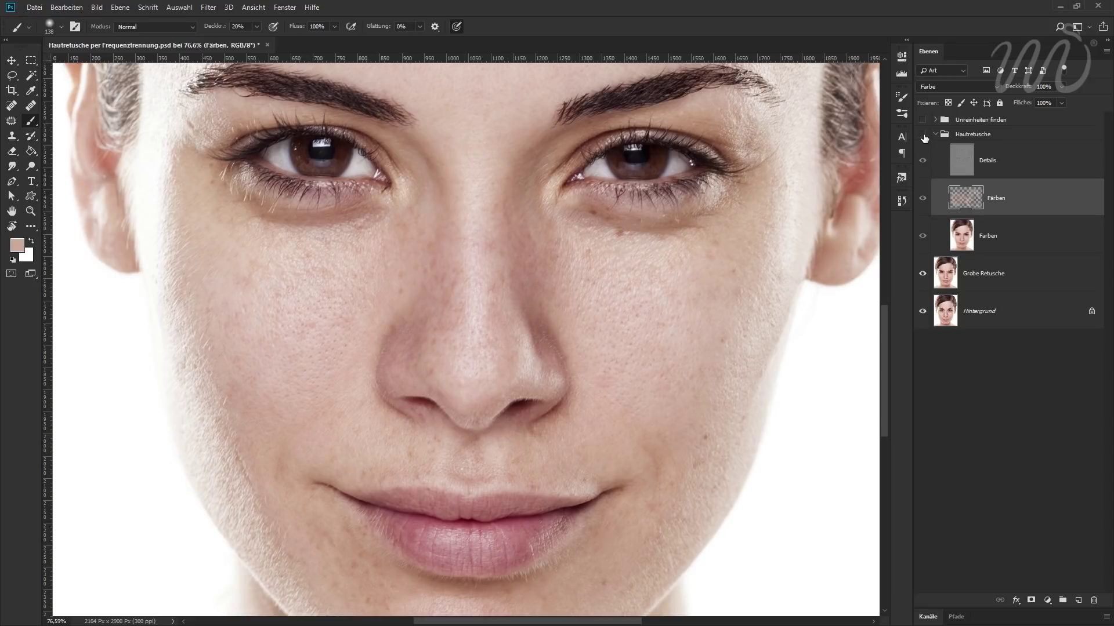
pyautogui.click(922, 137)
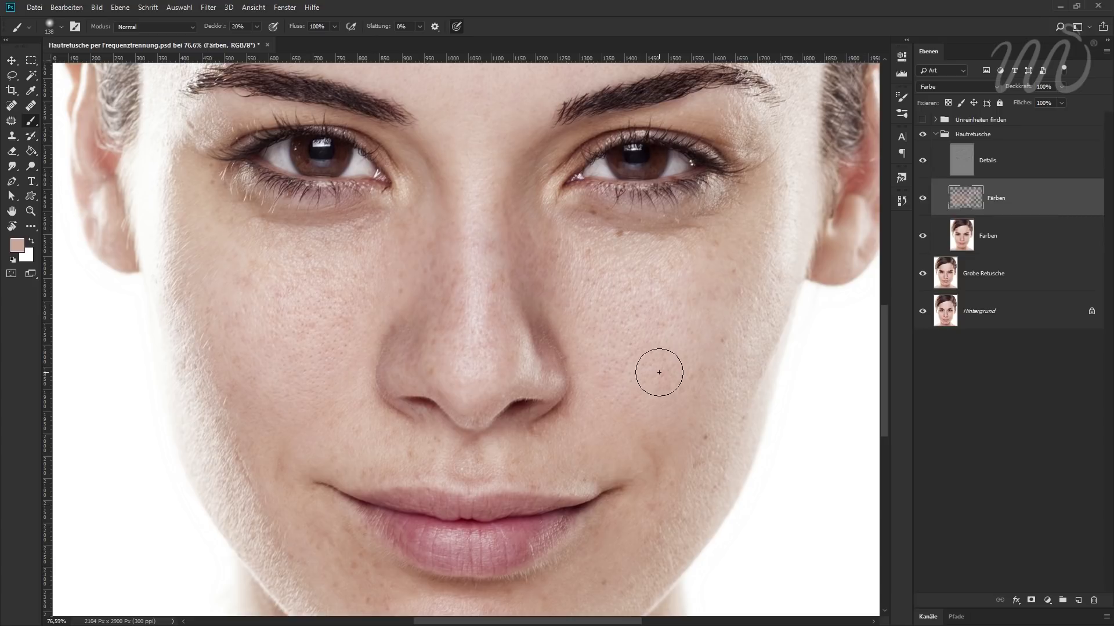
pyautogui.press('[')
pyautogui.press('[')
# - Add another layer named Kontrast blending in Weiches Licht
pyautogui.click(1077, 601)
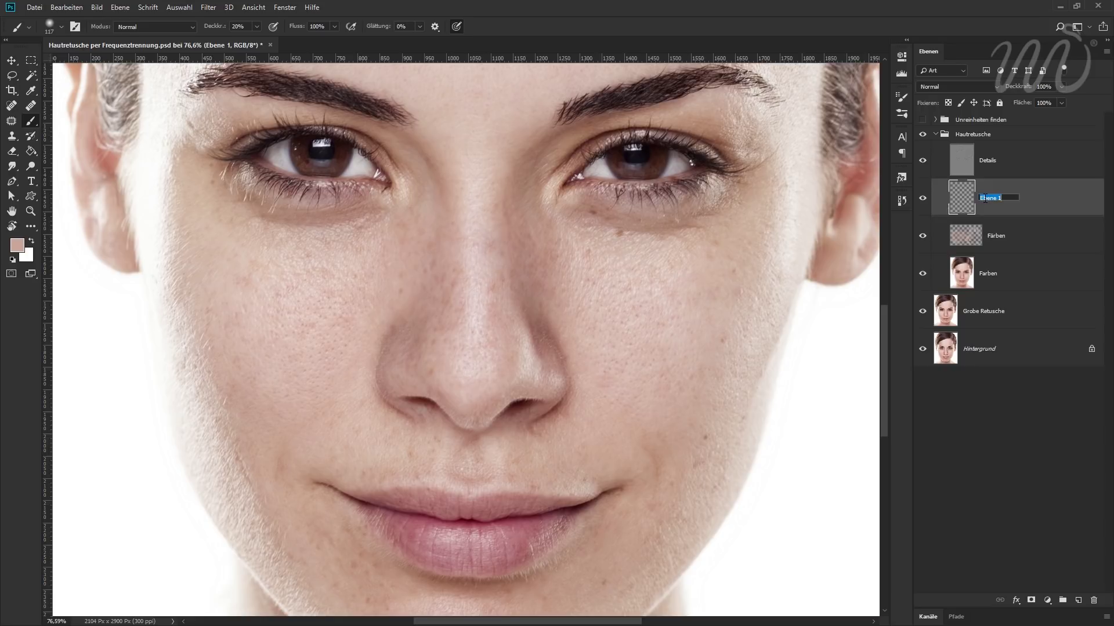
pyautogui.write('tras')
pyautogui.press('Return')
pyautogui.click(970, 88)
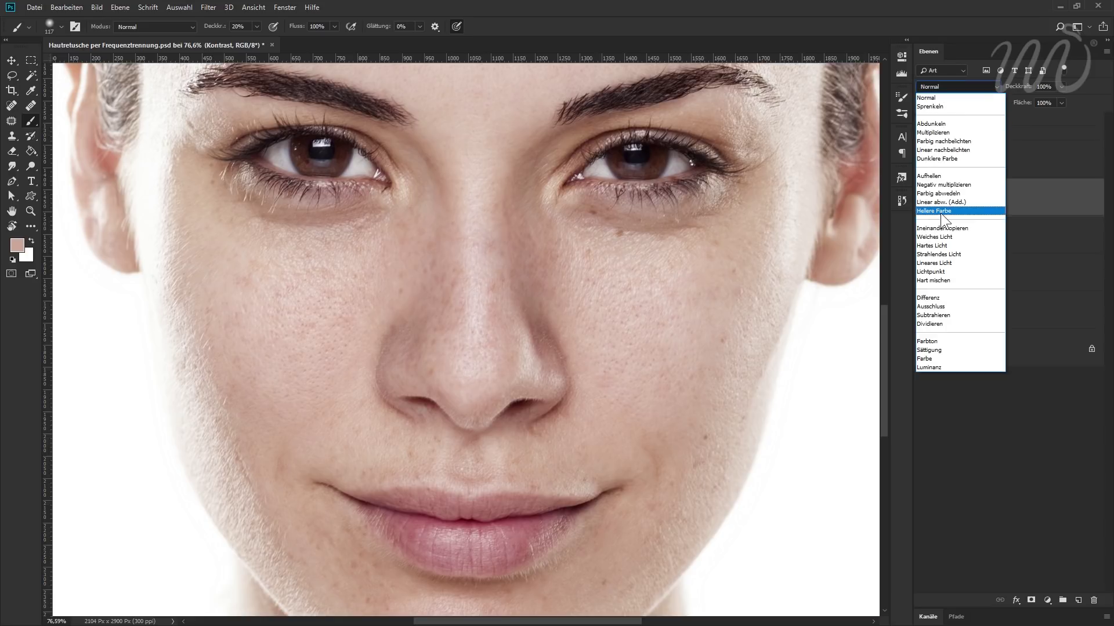
pyautogui.click(939, 235)
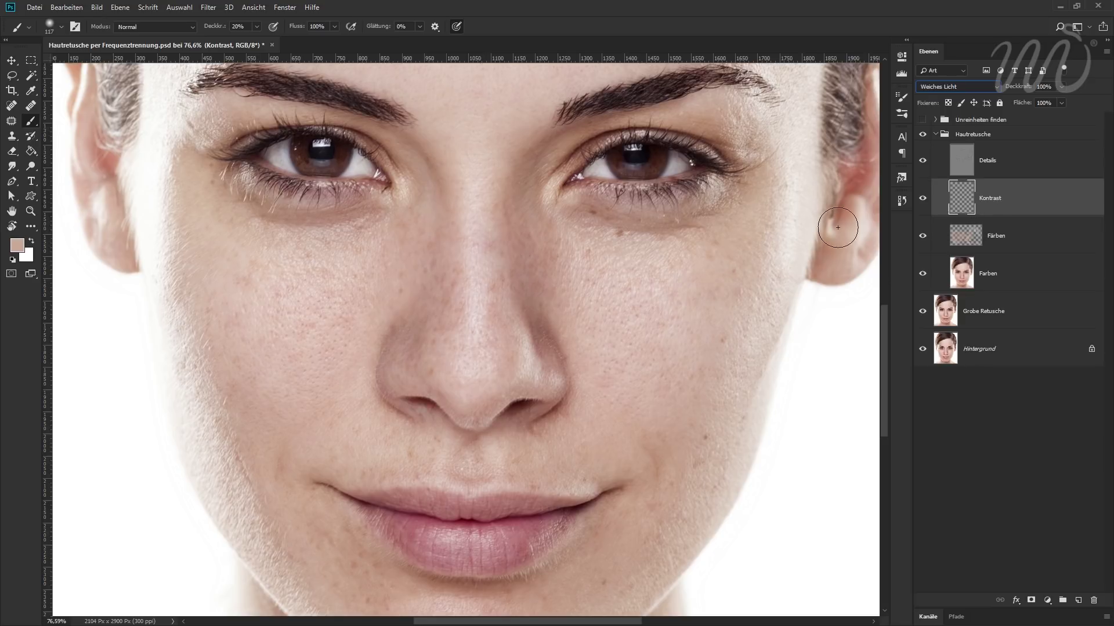
# - Set white as the paint colour, enlarge the brush beyond 159 px, and pan across the face
pyautogui.click(32, 242)
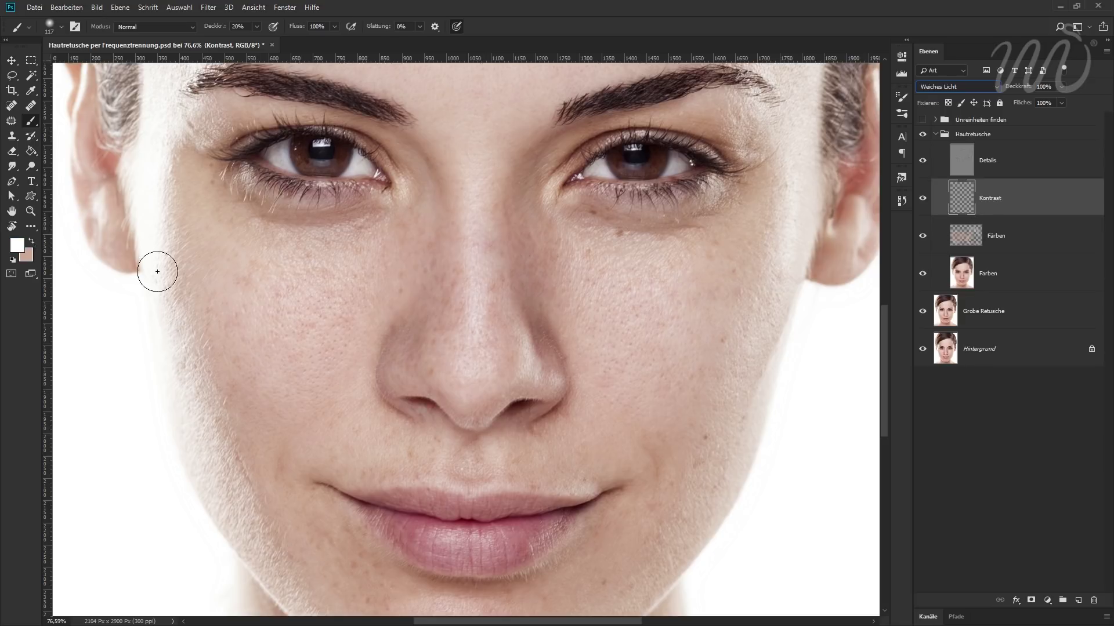
pyautogui.moveTo(561, 335); pyautogui.dragTo(574, 340)
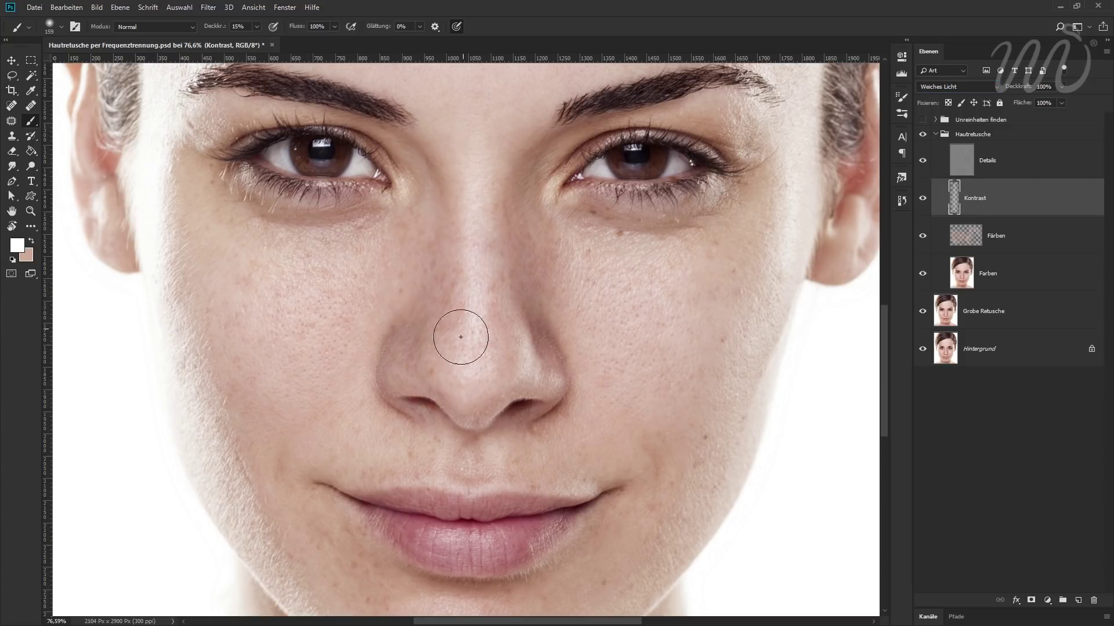
pyautogui.moveTo(599, 332); pyautogui.dragTo(601, 336)
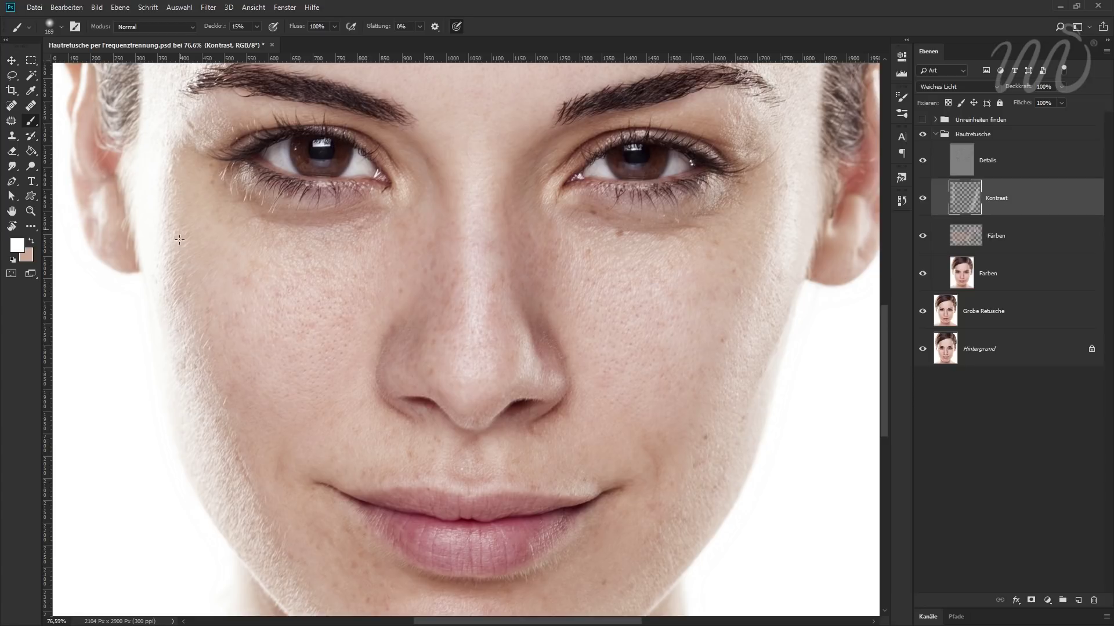
pyautogui.scroll(2, 360, 275)
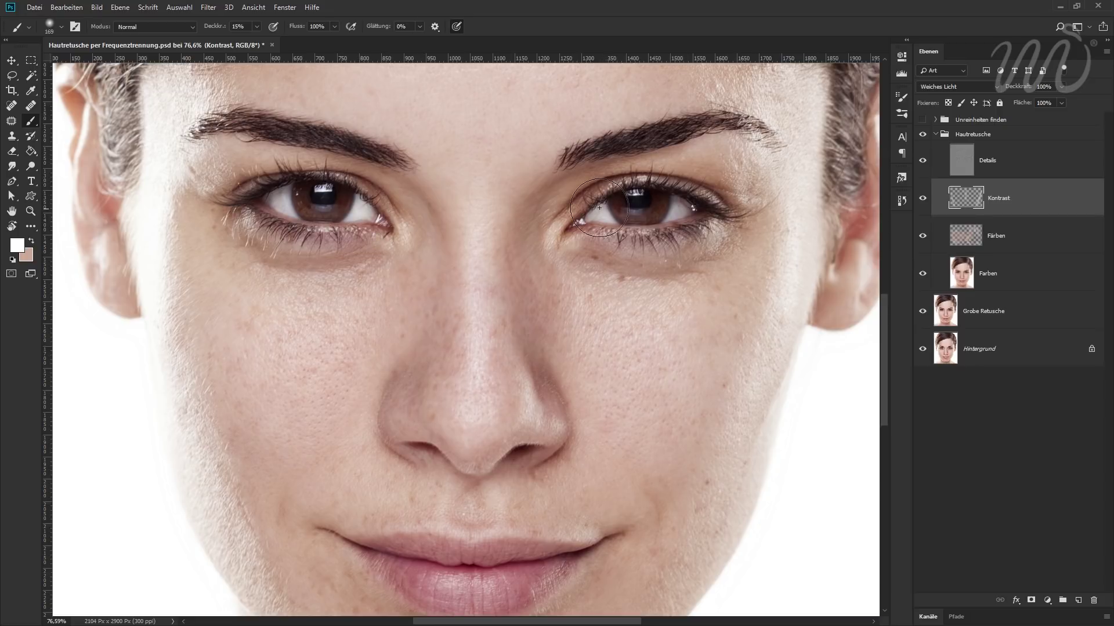
pyautogui.moveTo(669, 238); pyautogui.dragTo(644, 458)
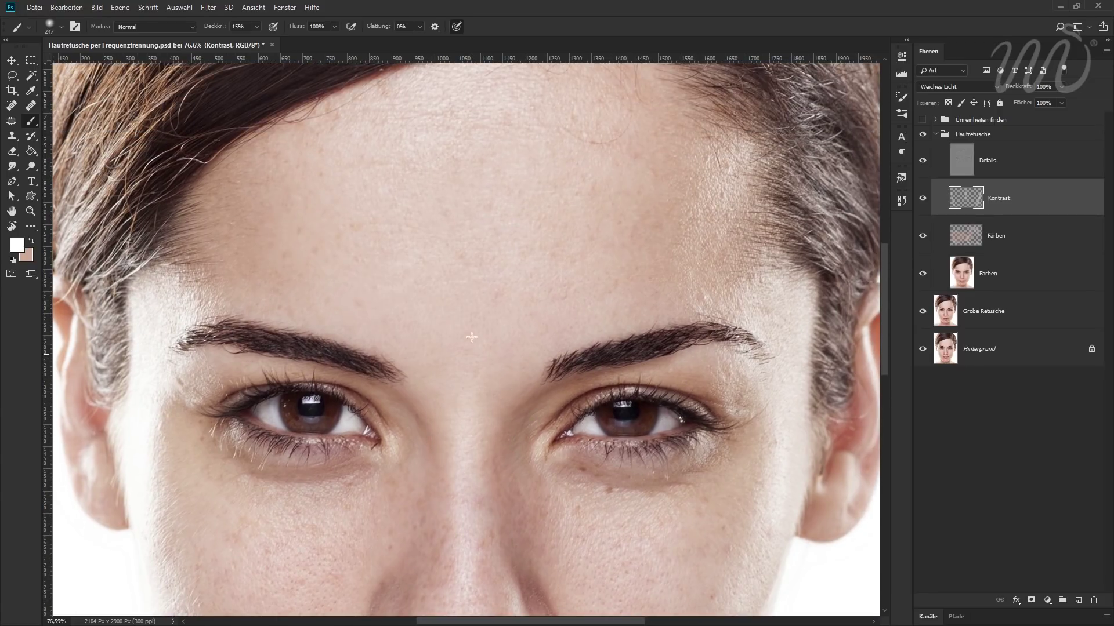
pyautogui.moveTo(589, 509)
pyautogui.mouseDown()
pyautogui.moveTo(580, 241)
pyautogui.moveTo(556, 245)
pyautogui.mouseUp()
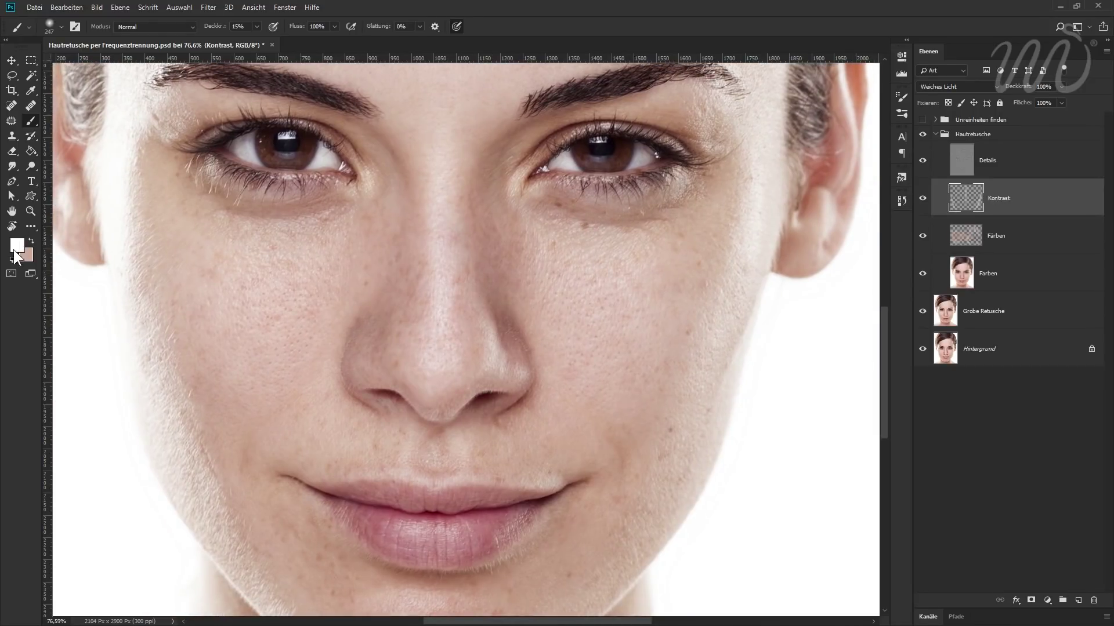
# - Sample a dark brown from the eyebrow and shrink the brush for the Kontrast layer
pyautogui.click(16, 246)
pyautogui.moveTo(432, 334); pyautogui.dragTo(366, 397)
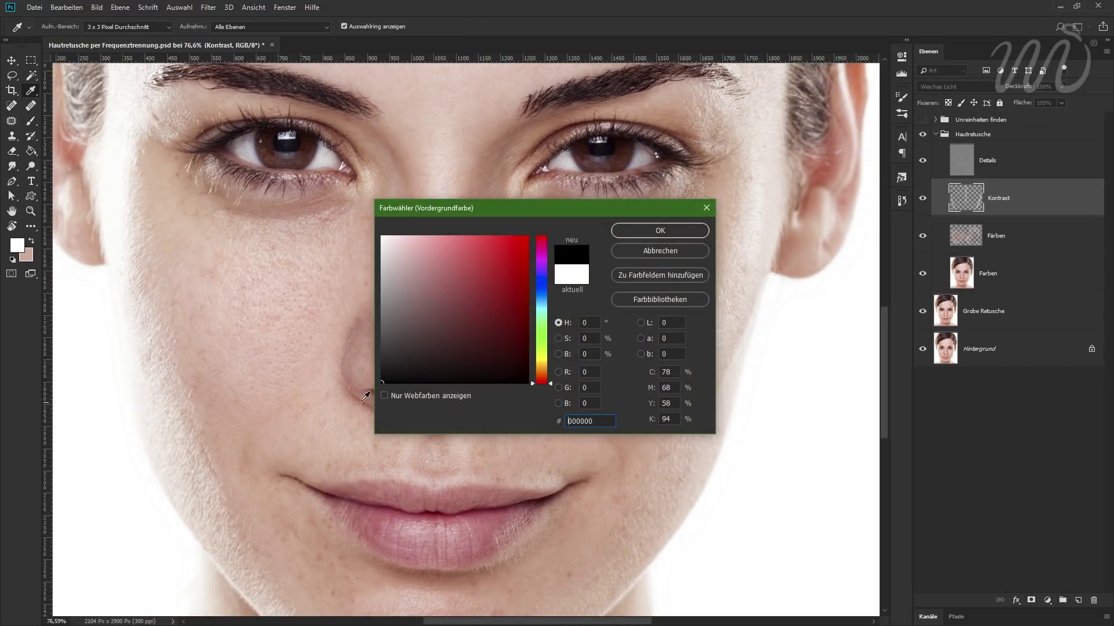
pyautogui.click(650, 251)
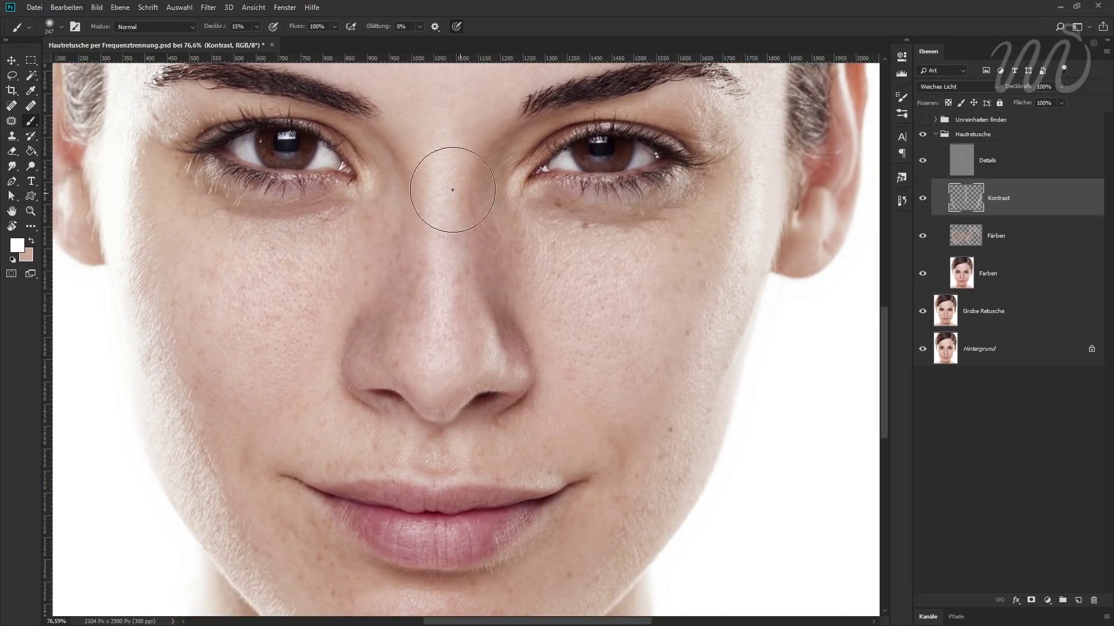
pyautogui.keyDown('alt'); pyautogui.click(346, 107); pyautogui.keyUp('alt')
pyautogui.write('3')
pyautogui.keyDown('alt'); pyautogui.rightClick(510, 323); pyautogui.keyUp('alt')
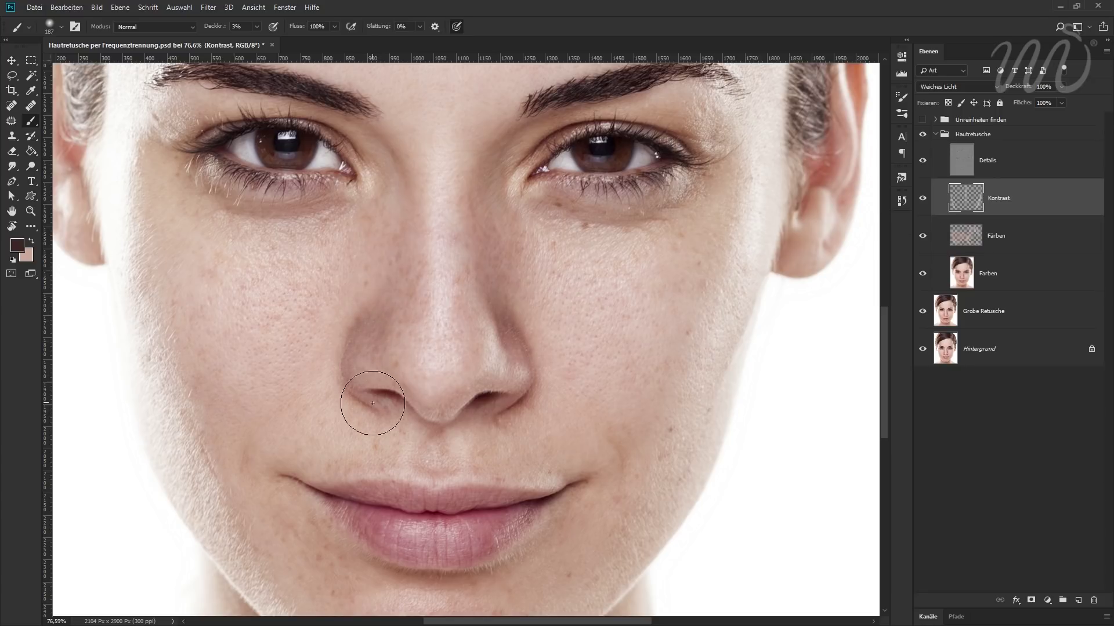
pyautogui.moveTo(582, 415); pyautogui.dragTo(586, 388)
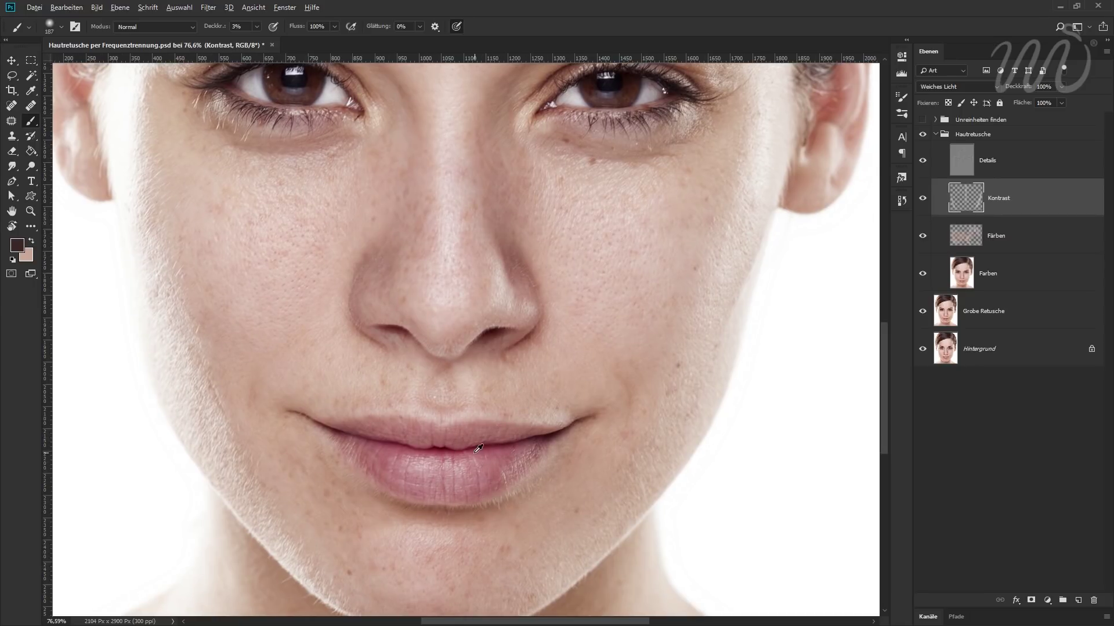
# - Sample dark and lighter lip reds, then make the Details layer active
pyautogui.keyDown('alt'); pyautogui.click(448, 444); pyautogui.keyUp('alt')
pyautogui.keyDown('alt'); pyautogui.click(565, 431); pyautogui.keyUp('alt')
pyautogui.moveTo(660, 255); pyautogui.dragTo(673, 304)
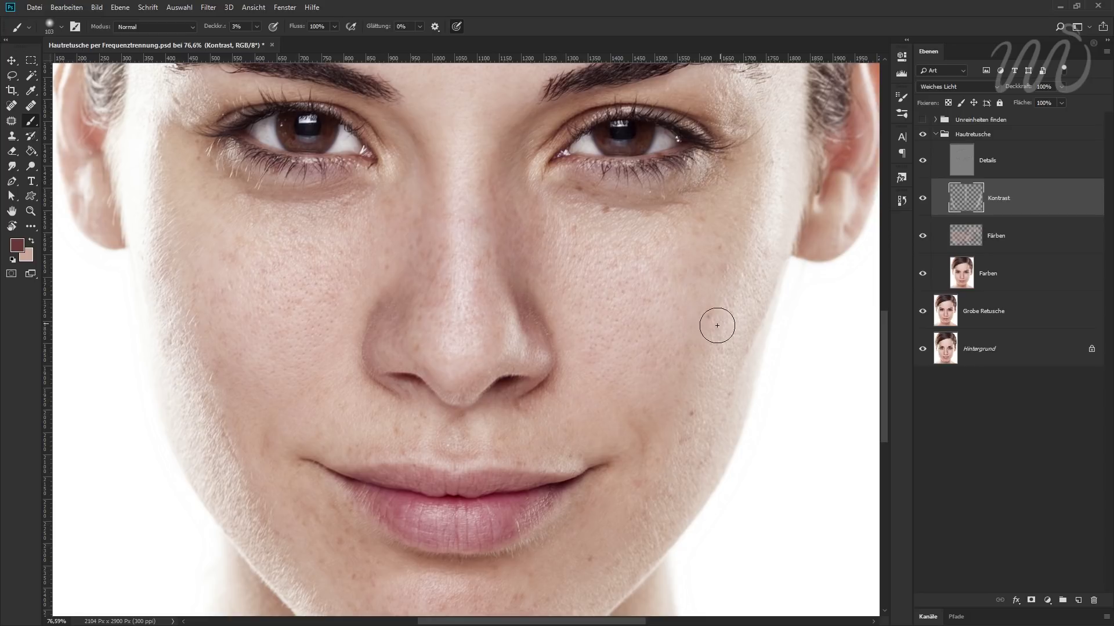
pyautogui.click(1015, 164)
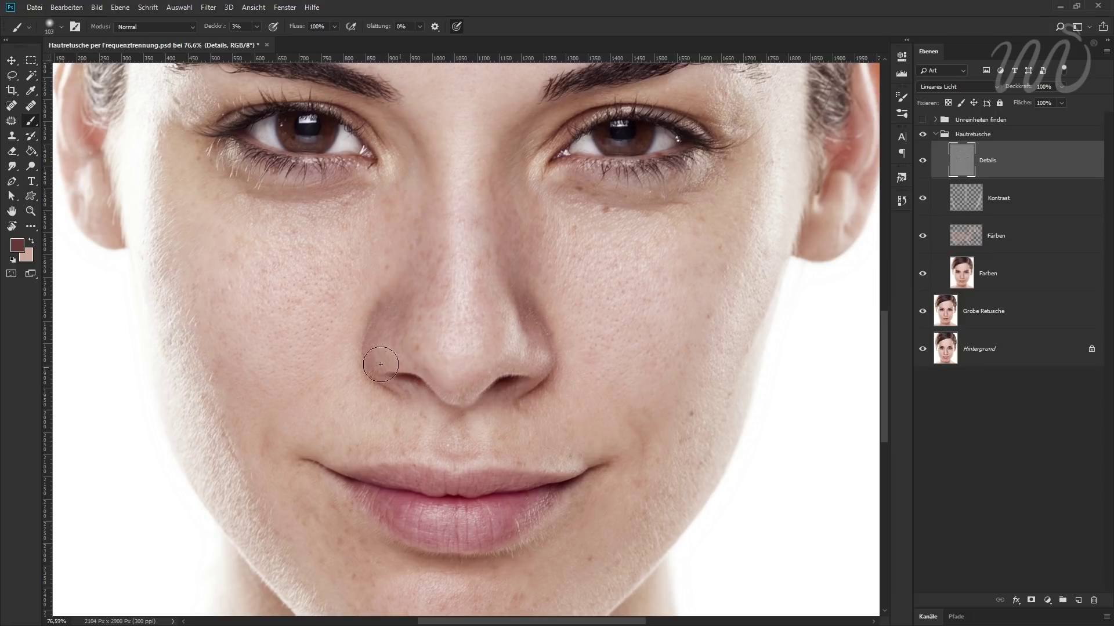
# - Reset the colours to black and white and zoom in on the face
pyautogui.press('d')
pyautogui.scroll(3, 354, 313)
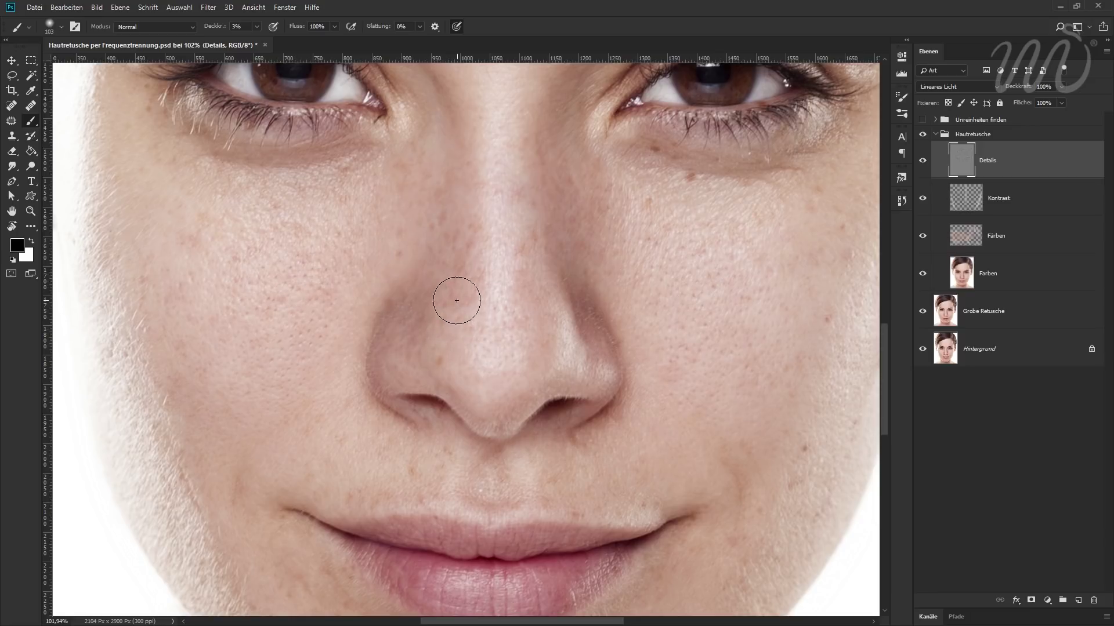
# - Patch two small blemishes on the cheek with the Patch tool
pyautogui.click(11, 122)
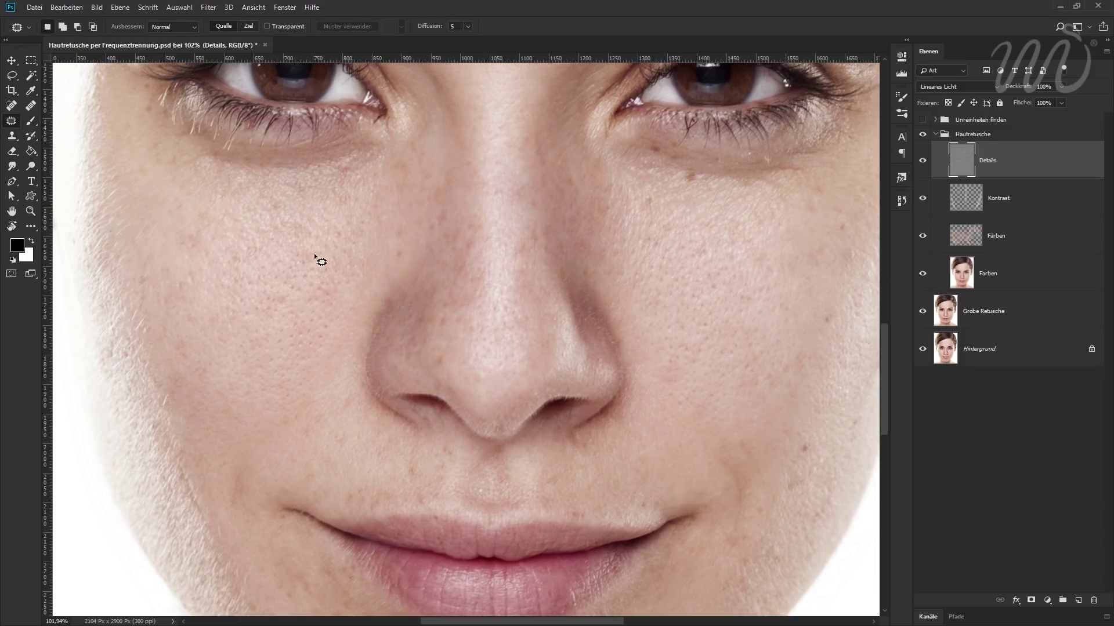
pyautogui.moveTo(405, 251)
pyautogui.mouseDown()
pyautogui.moveTo(393, 251)
pyautogui.moveTo(405, 219)
pyautogui.mouseUp()
pyautogui.hotkey('ctrl', 'd')
pyautogui.moveTo(452, 215); pyautogui.dragTo(443, 197)
pyautogui.hotkey('ctrl', 'd')
pyautogui.moveTo(371, 443); pyautogui.dragTo(412, 438)
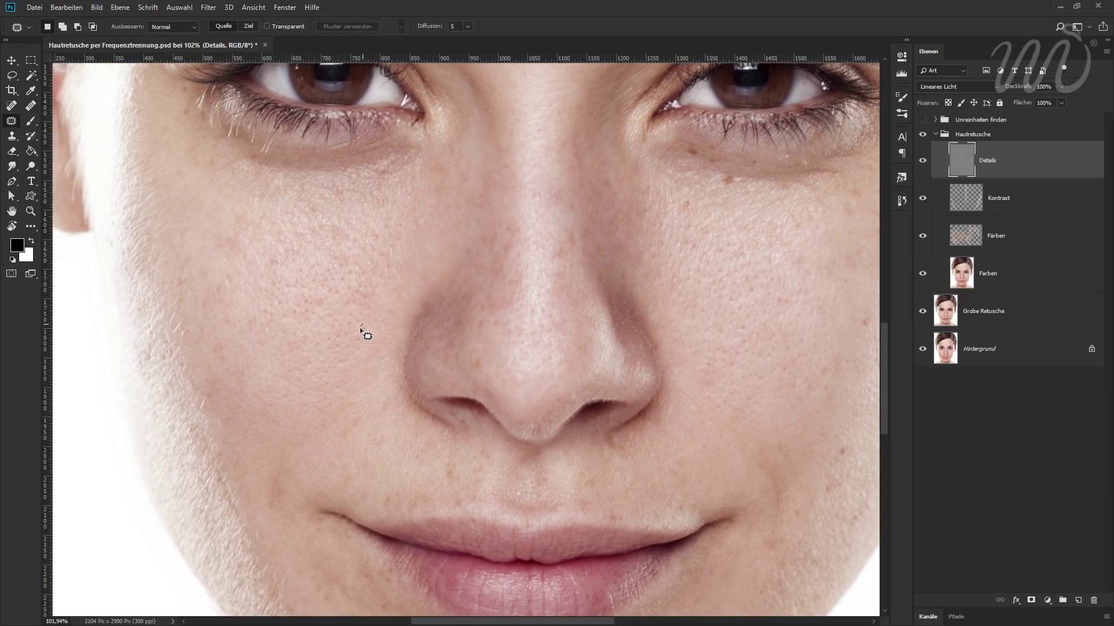
pyautogui.hotkey('ctrl', 'z')
pyautogui.hotkey('ctrl', 'd')
# - Patch the blemish left of the lip and the one on the lower lip
pyautogui.moveTo(471, 476)
pyautogui.mouseDown()
pyautogui.moveTo(385, 335)
pyautogui.moveTo(355, 366)
pyautogui.mouseUp()
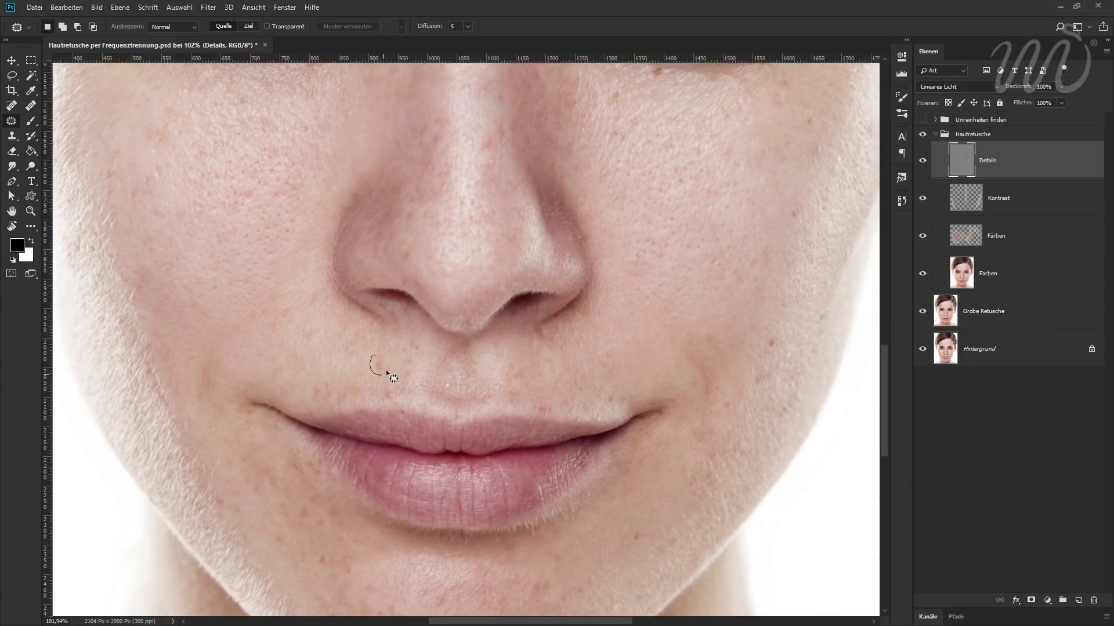
pyautogui.hotkey('ctrl', 'd')
pyautogui.moveTo(479, 424); pyautogui.dragTo(458, 349)
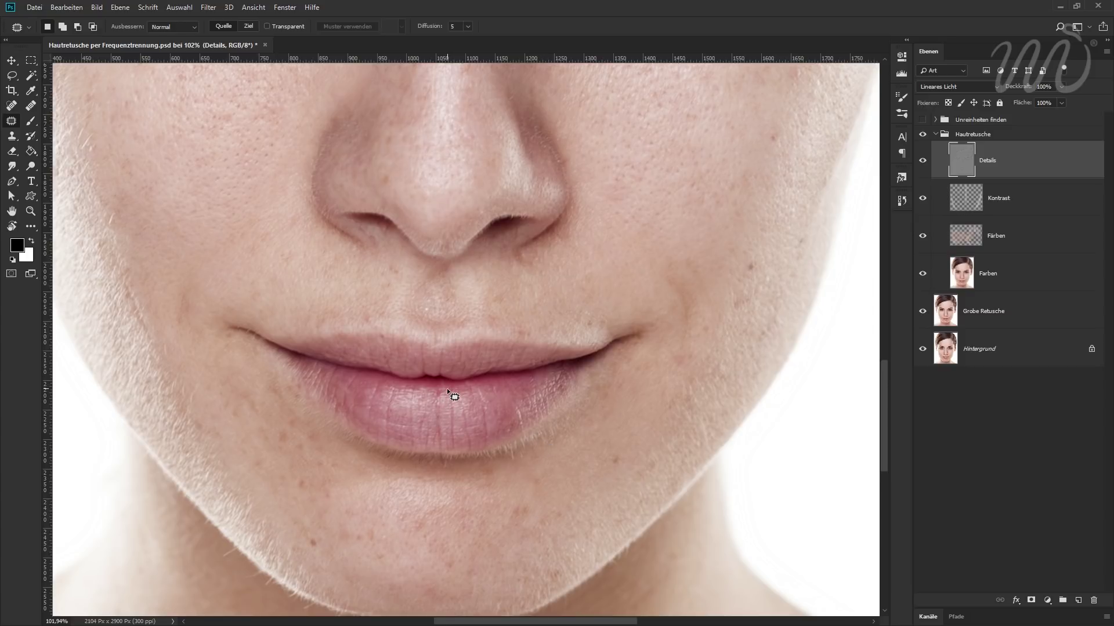
pyautogui.moveTo(456, 410)
pyautogui.mouseDown()
pyautogui.moveTo(449, 390)
pyautogui.moveTo(452, 495)
pyautogui.mouseUp()
pyautogui.hotkey('ctrl', 'd')
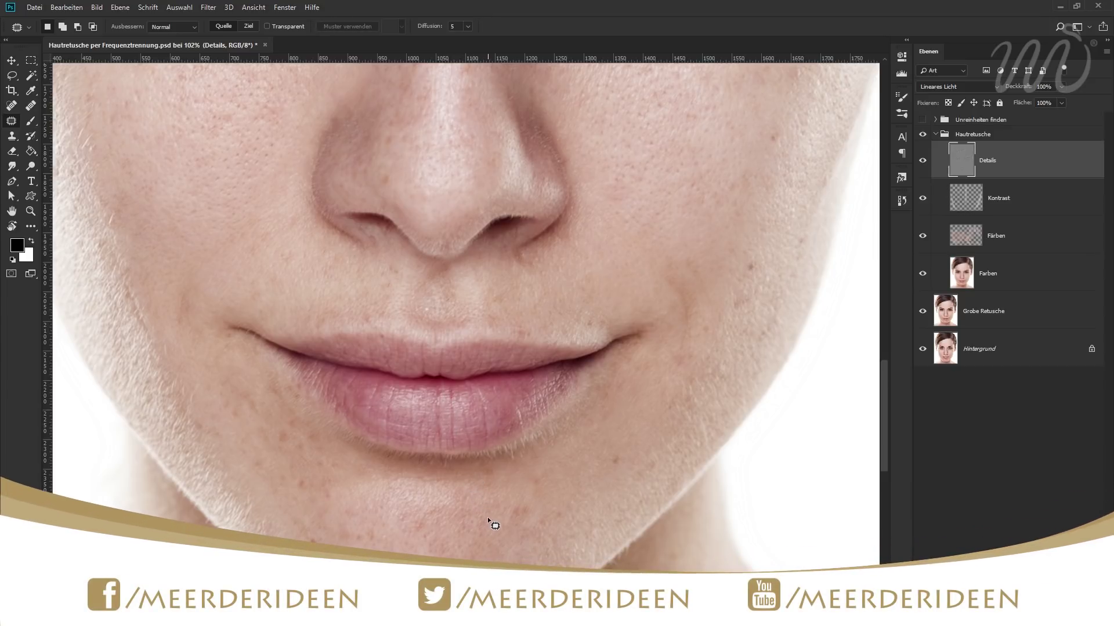
# - Patch two chin spots and another cheek spot with clean skin
pyautogui.moveTo(509, 504); pyautogui.dragTo(444, 416)
pyautogui.moveTo(448, 413); pyautogui.dragTo(448, 413)
pyautogui.hotkey('ctrl', 'd')
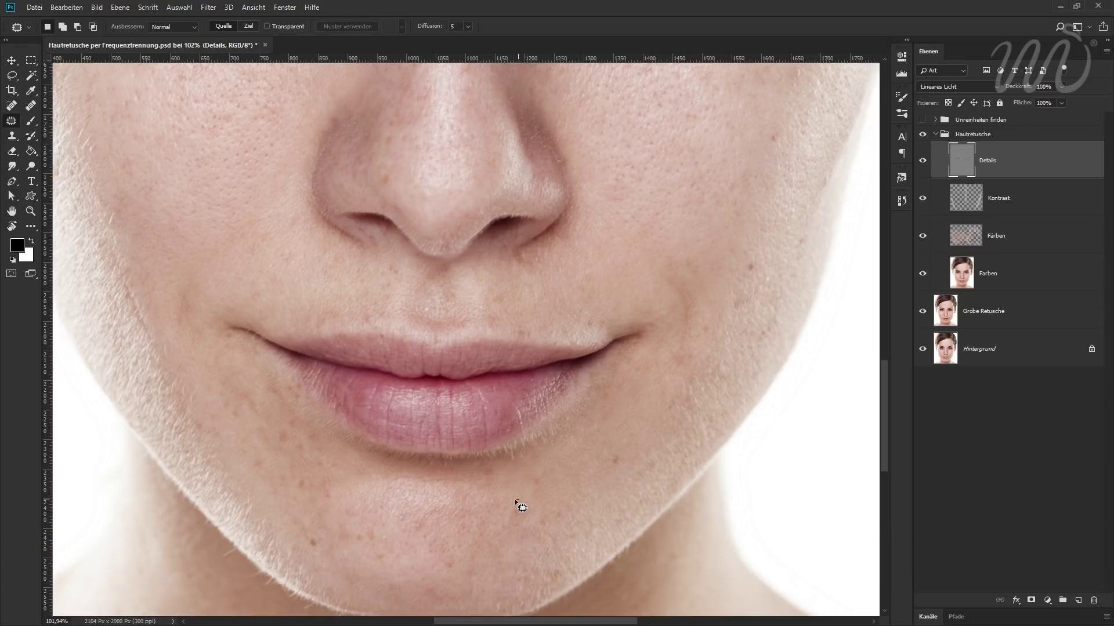
pyautogui.moveTo(617, 451); pyautogui.dragTo(617, 450)
pyautogui.hotkey('ctrl', 'd')
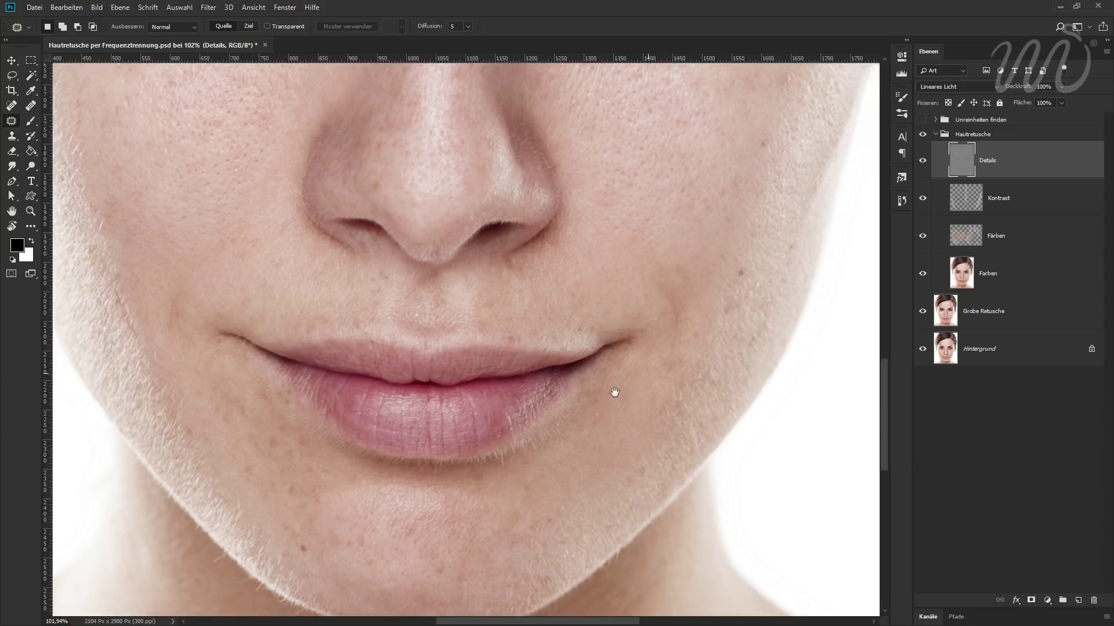
pyautogui.moveTo(615, 391); pyautogui.dragTo(516, 439)
pyautogui.moveTo(569, 383); pyautogui.dragTo(567, 388)
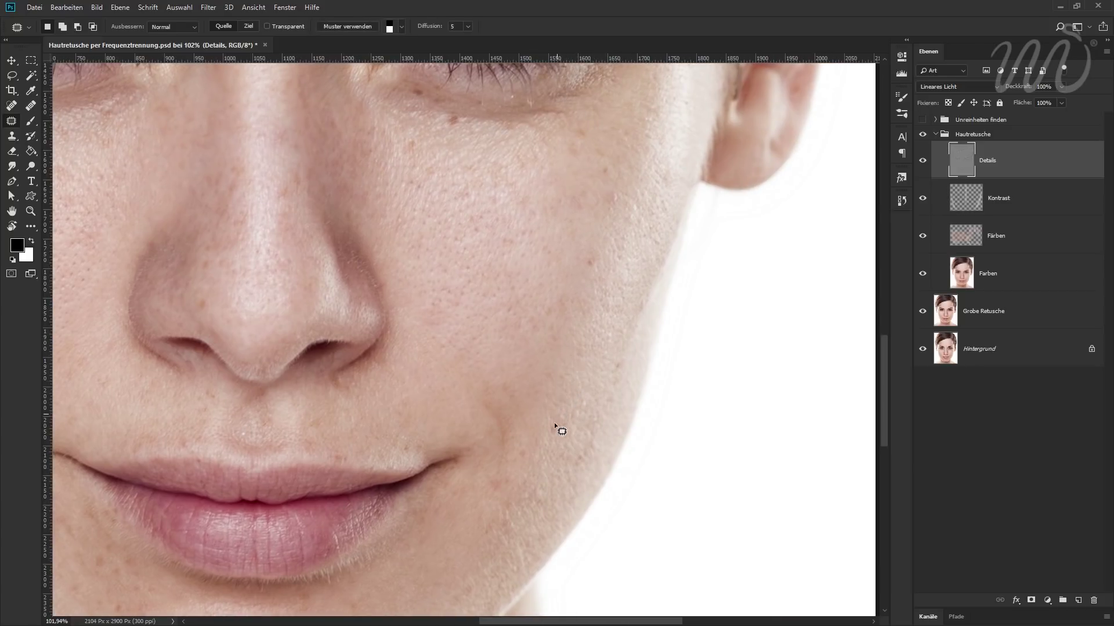
pyautogui.moveTo(559, 430)
pyautogui.mouseDown()
pyautogui.moveTo(566, 406)
pyautogui.moveTo(549, 548)
pyautogui.mouseUp()
pyautogui.hotkey('ctrl', 'd')
pyautogui.moveTo(542, 503); pyautogui.dragTo(617, 443)
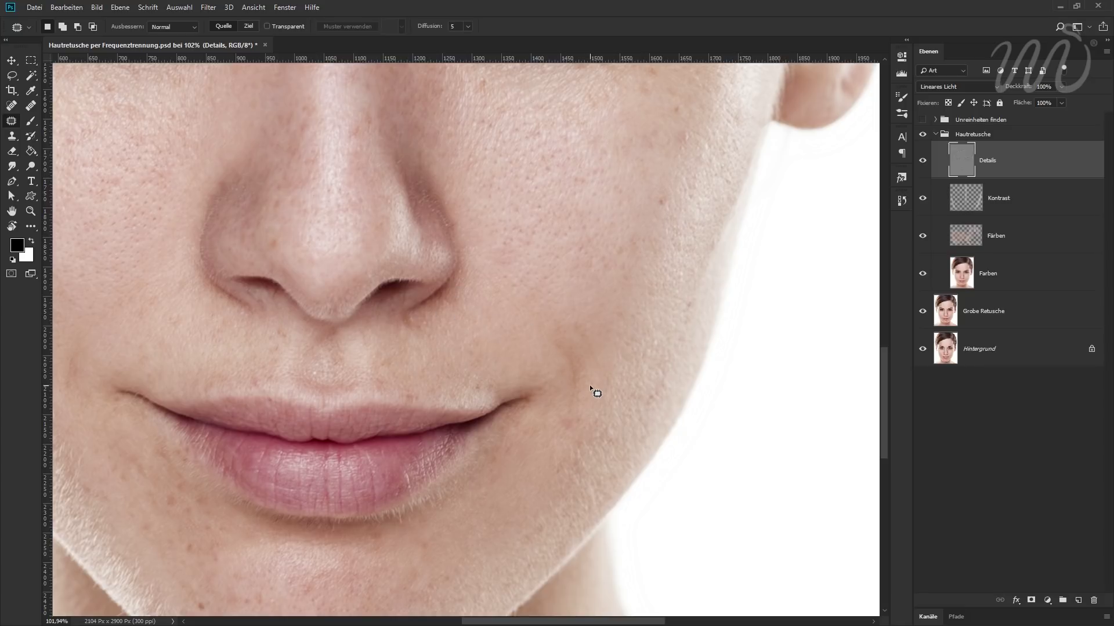
# - Set the Clone Stamp to Aufhellen mode, 40% opacity, sampling Aktuelle Ebene
pyautogui.click(12, 139)
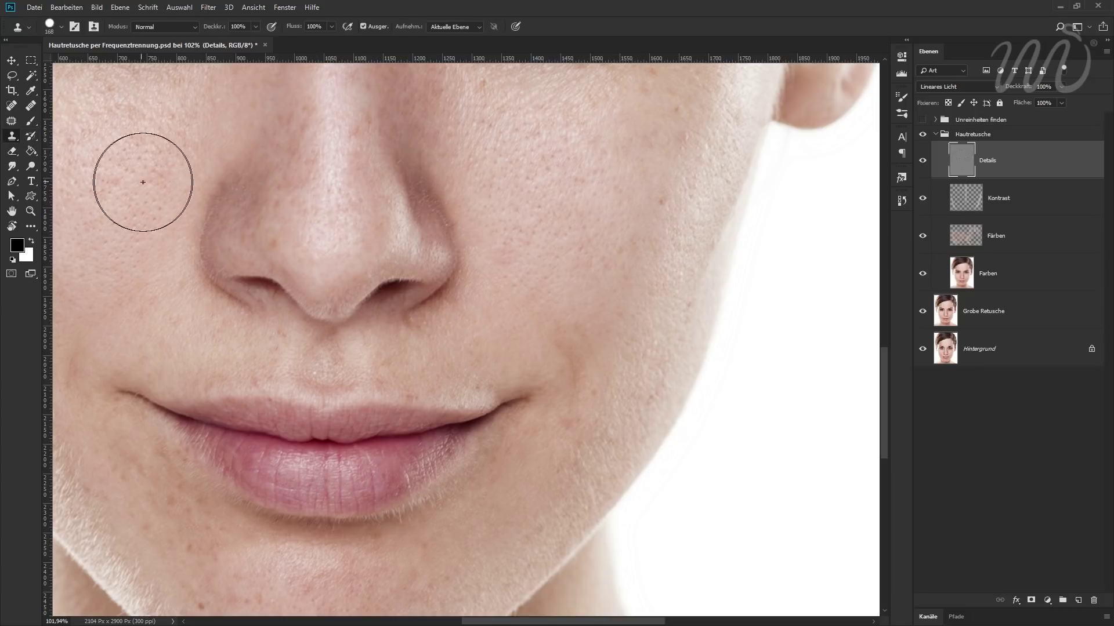
pyautogui.click(150, 26)
pyautogui.click(152, 126)
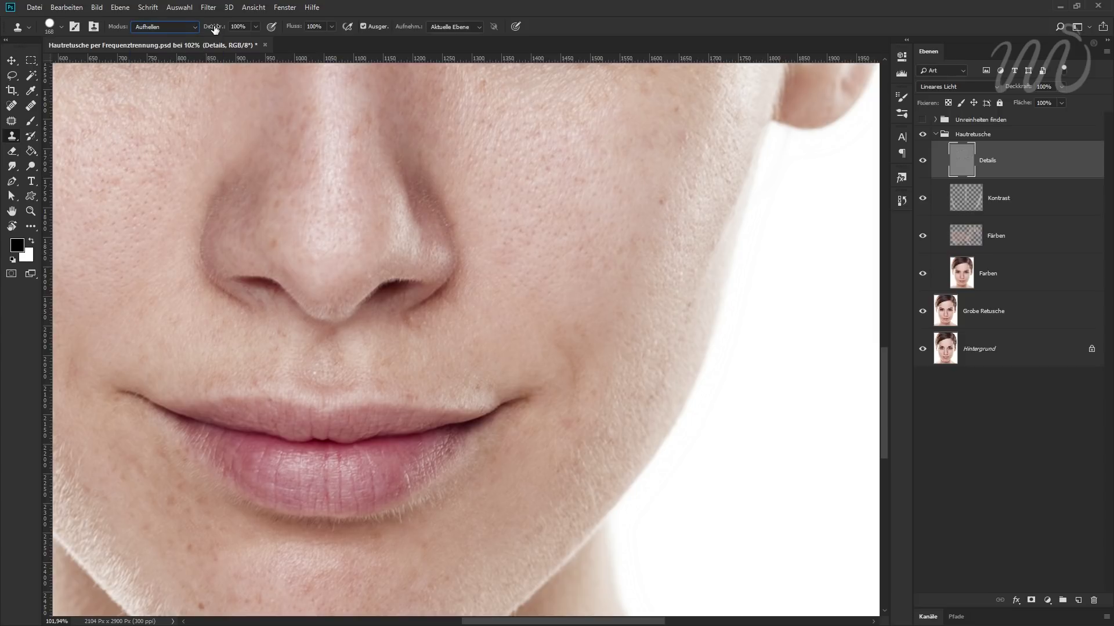
pyautogui.click(250, 27)
pyautogui.press('[')
pyautogui.press('[')
pyautogui.press('[')
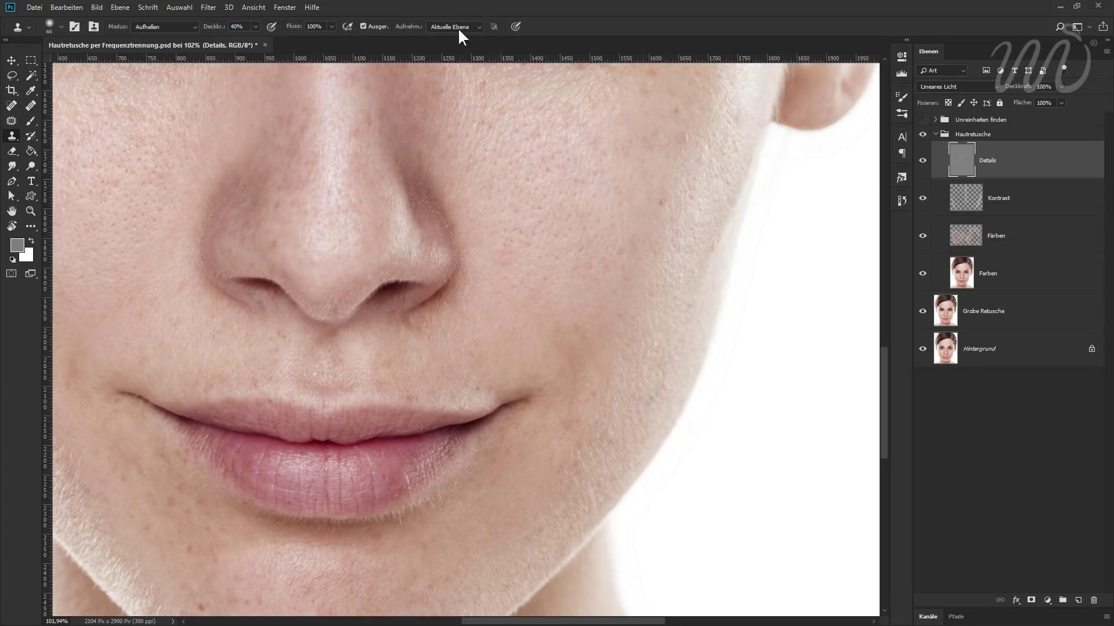
pyautogui.click(468, 26)
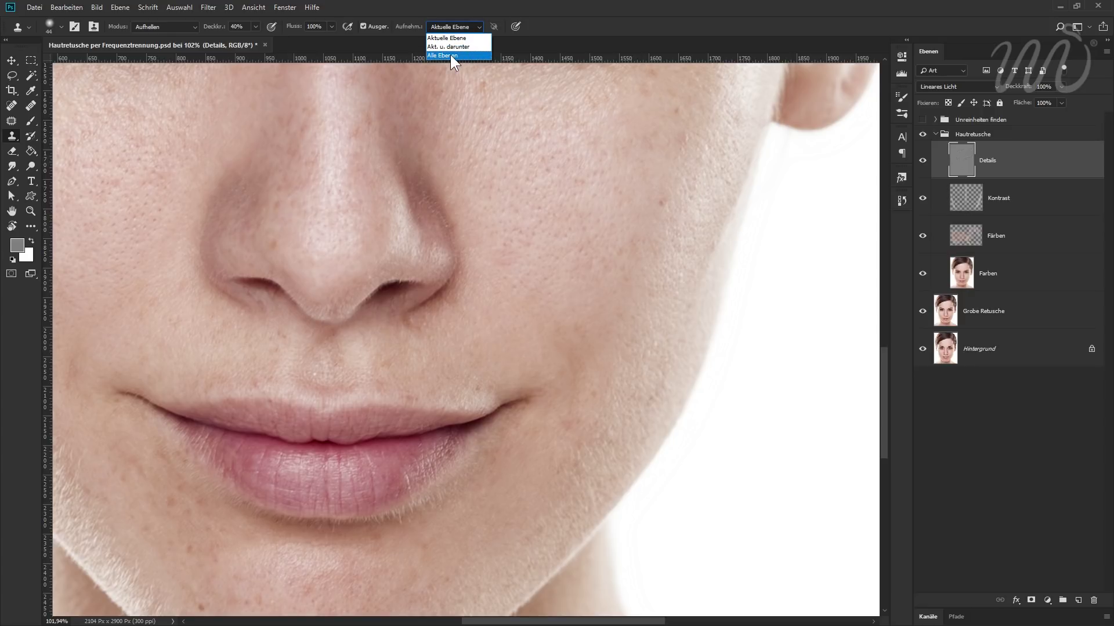
pyautogui.click(446, 37)
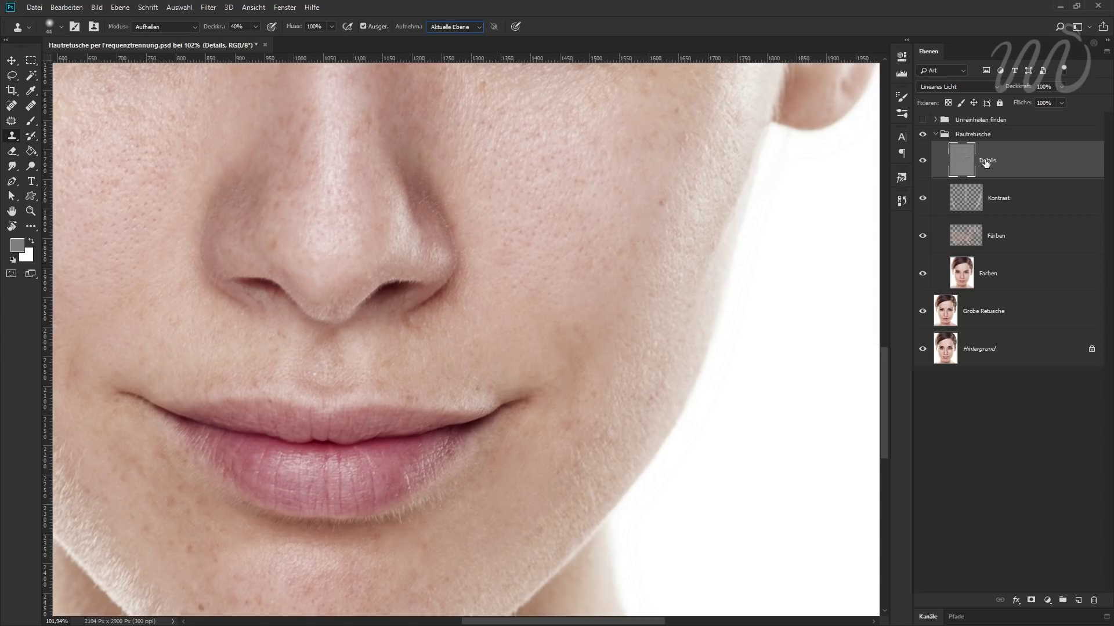
# - Reset the colours and give the clone brush 0% hardness
pyautogui.press('d')
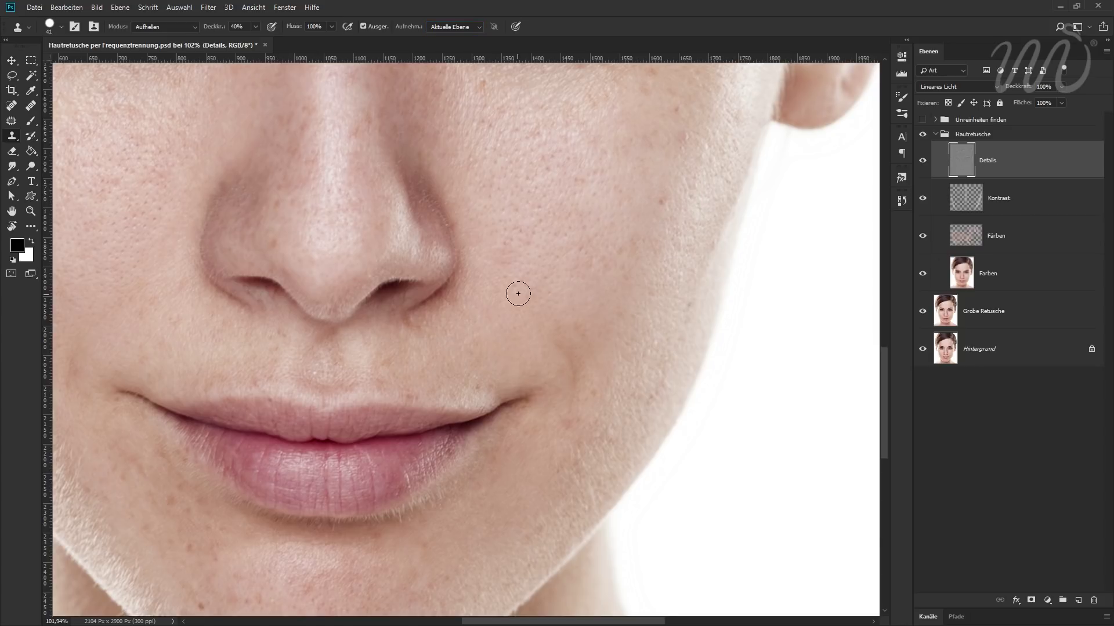
pyautogui.rightClick(522, 293)
pyautogui.moveTo(610, 343)
pyautogui.mouseDown()
pyautogui.moveTo(560, 341)
pyautogui.moveTo(653, 313)
pyautogui.mouseUp()
pyautogui.press('Return')
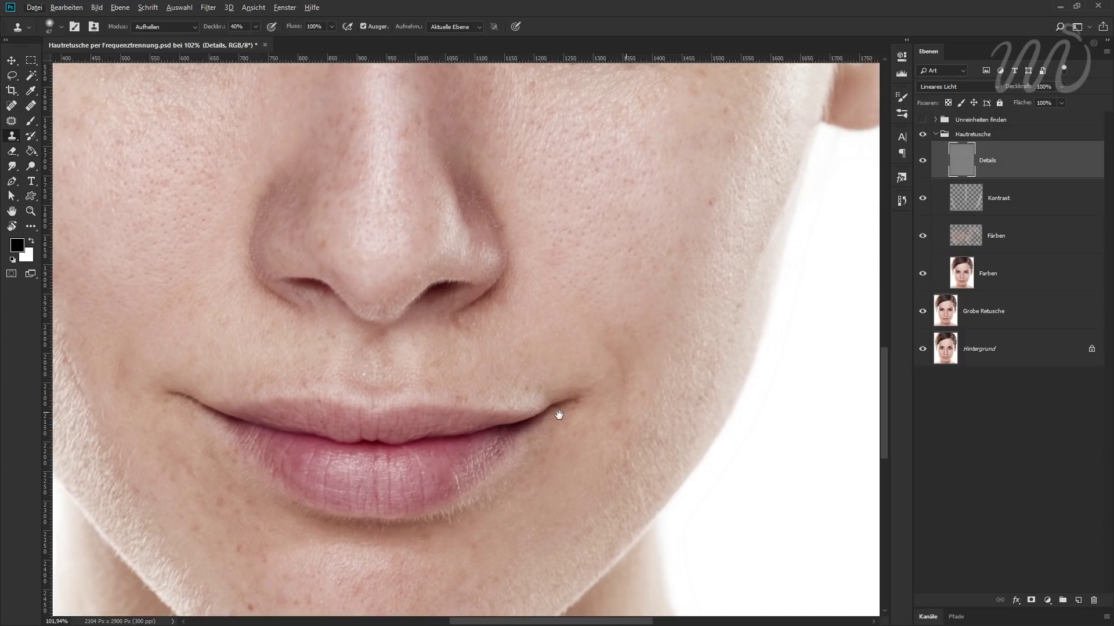
# - Clone clean skin over the cheek beside the mouth with a slightly larger brush
pyautogui.moveTo(697, 391); pyautogui.dragTo(630, 395)
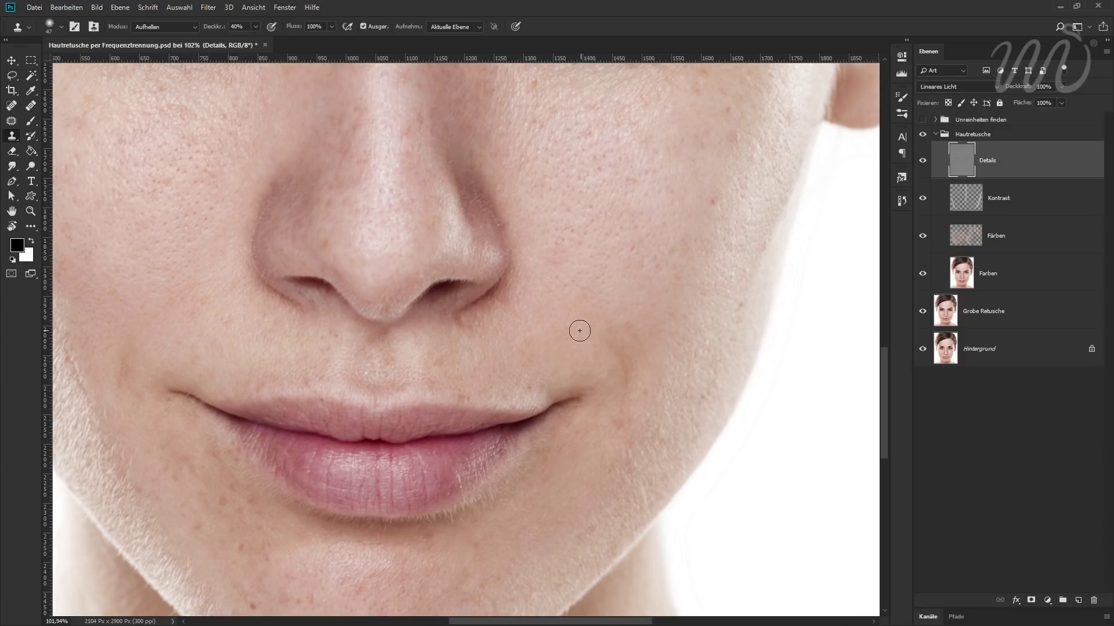
pyautogui.keyDown('alt'); pyautogui.click(583, 337); pyautogui.keyUp('alt')
pyautogui.click(612, 346)
pyautogui.keyDown('alt'); pyautogui.rightClick(678, 308); pyautogui.keyUp('alt')
pyautogui.keyDown('alt'); pyautogui.click(737, 320); pyautogui.keyUp('alt')
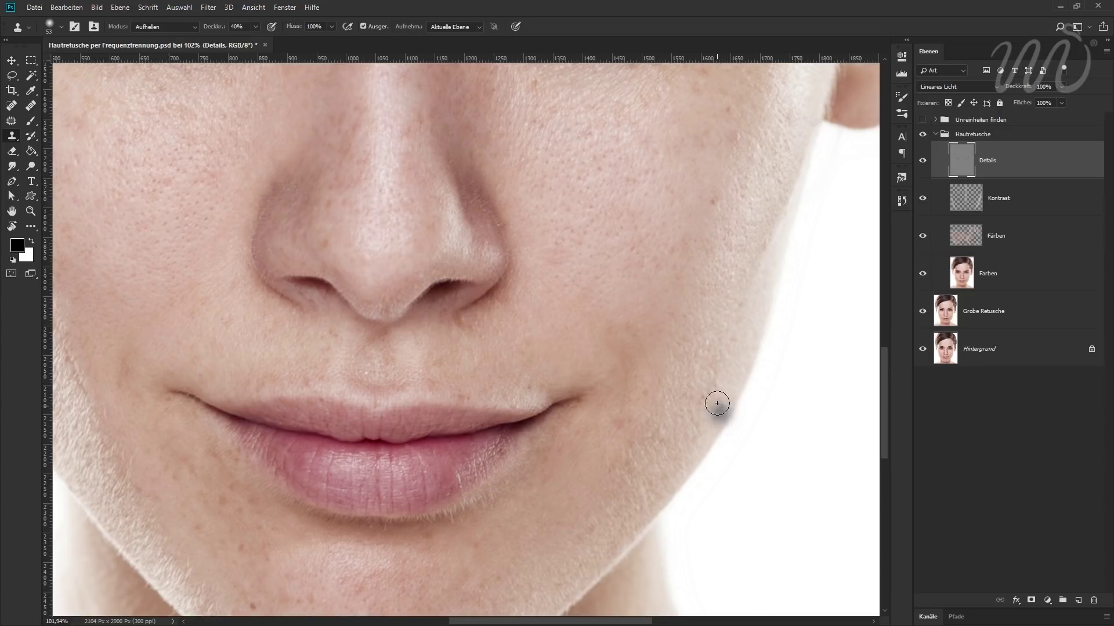
# - Clone in Normal mode over a blemish near the cheek edge
pyautogui.click(173, 27)
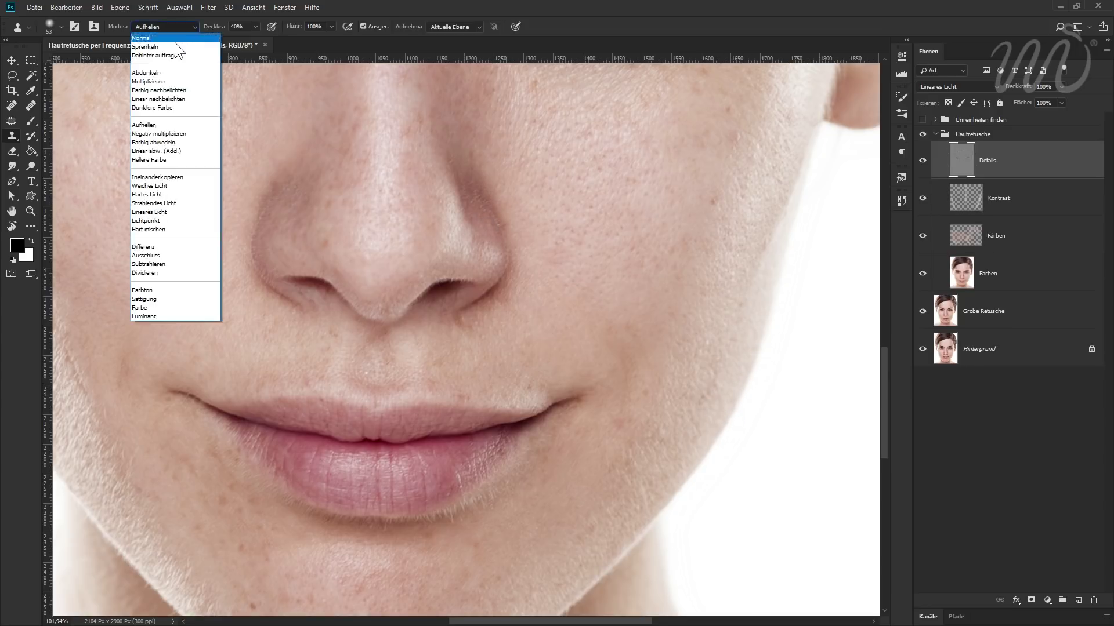
pyautogui.click(175, 38)
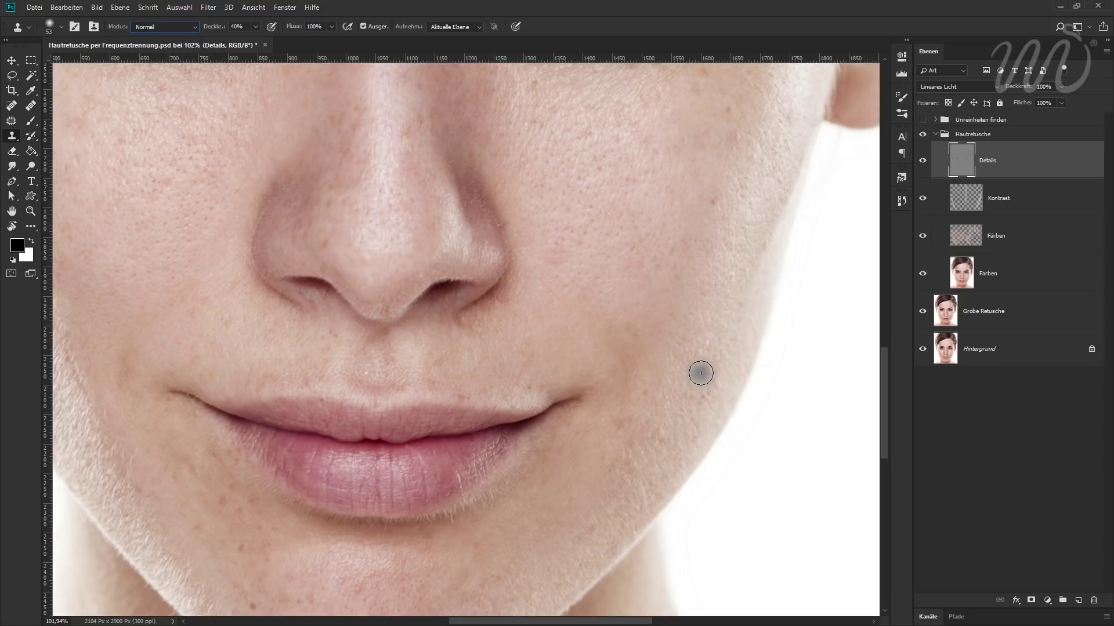
pyautogui.keyDown('alt'); pyautogui.click(642, 283); pyautogui.keyUp('alt')
pyautogui.moveTo(749, 285); pyautogui.dragTo(752, 307)
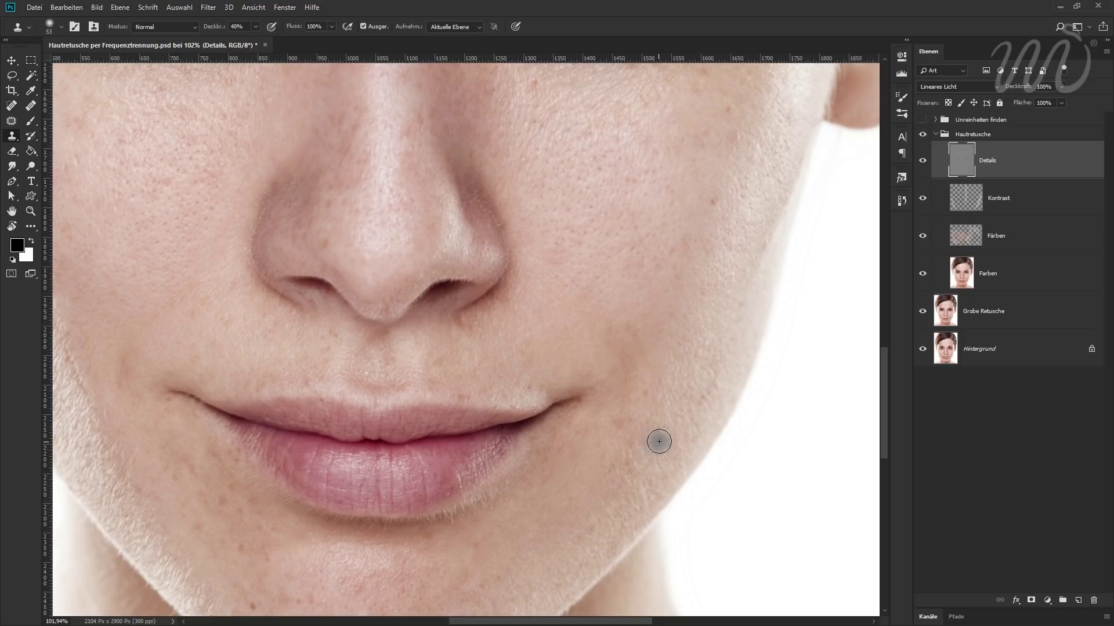
# - Return to Aufhellen mode and clone clean cheek skin over flaws below the nose
pyautogui.click(165, 27)
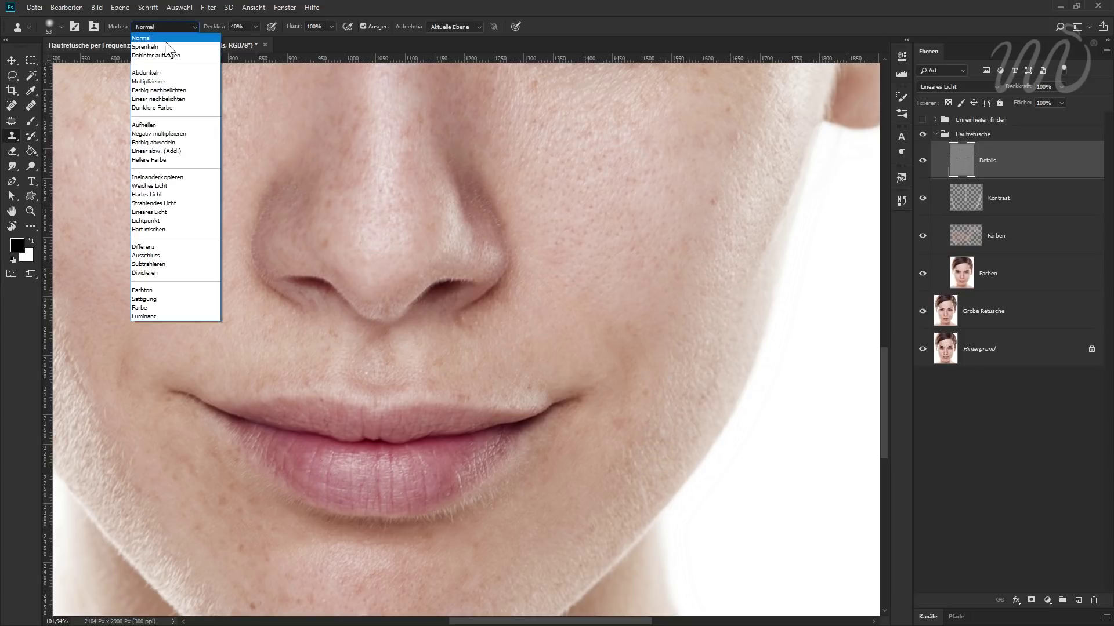
pyautogui.click(164, 125)
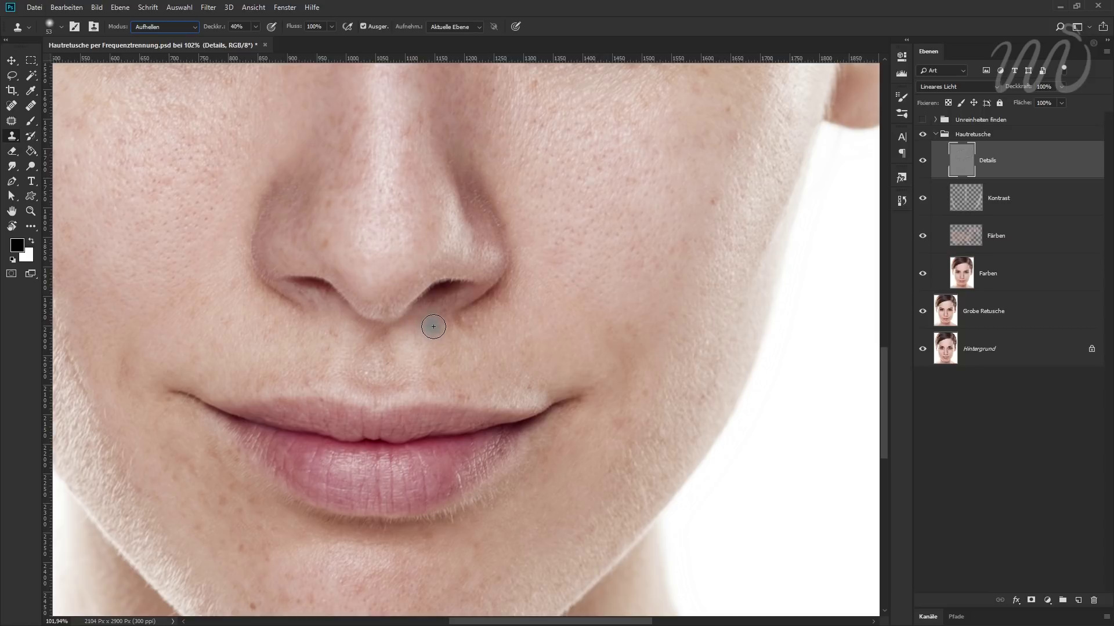
pyautogui.moveTo(443, 338); pyautogui.dragTo(560, 355)
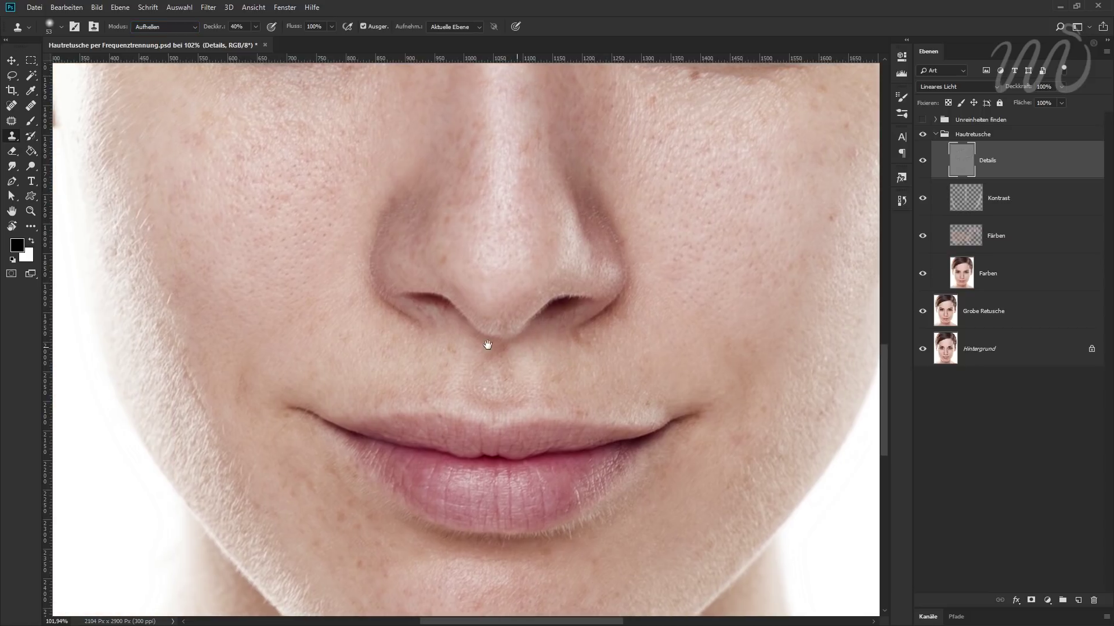
pyautogui.keyDown('alt'); pyautogui.click(347, 199); pyautogui.keyUp('alt')
pyautogui.moveTo(390, 205); pyautogui.dragTo(377, 228)
# - Clone over the flaws on the left cheek with a smaller brush
pyautogui.moveTo(224, 382); pyautogui.dragTo(215, 382)
pyautogui.keyDown('alt'); pyautogui.click(201, 330); pyautogui.keyUp('alt')
pyautogui.moveTo(177, 350); pyautogui.dragTo(187, 373)
pyautogui.moveTo(213, 431); pyautogui.dragTo(188, 381)
pyautogui.scroll(-1, 283, 352)
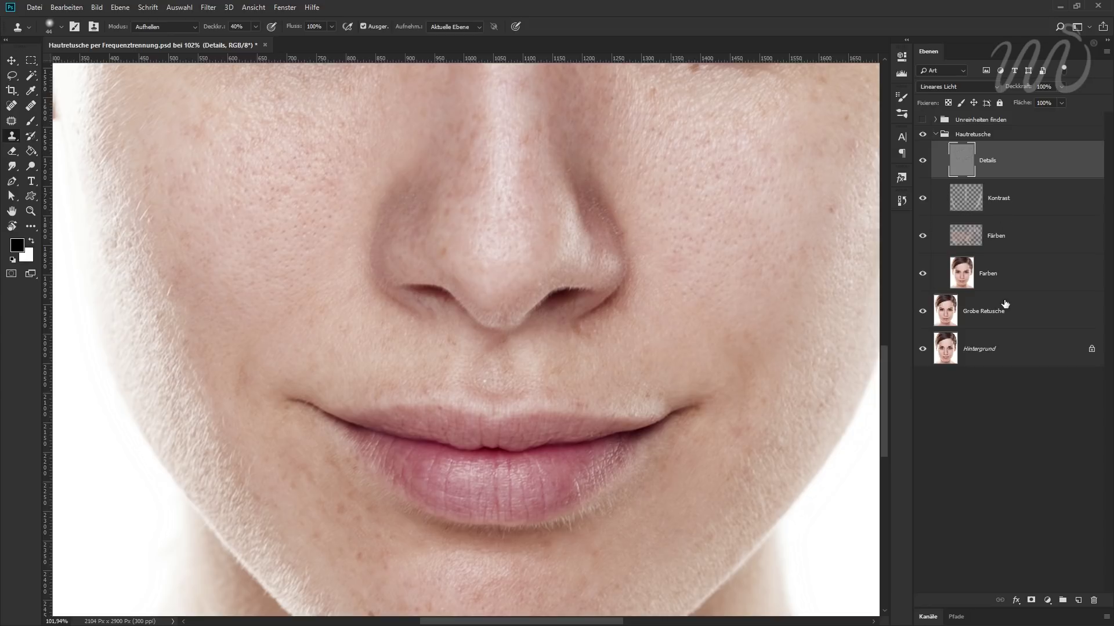
# - Create an empty layer named Aufhellen directly above Details as a clipping mask
pyautogui.click(1078, 601)
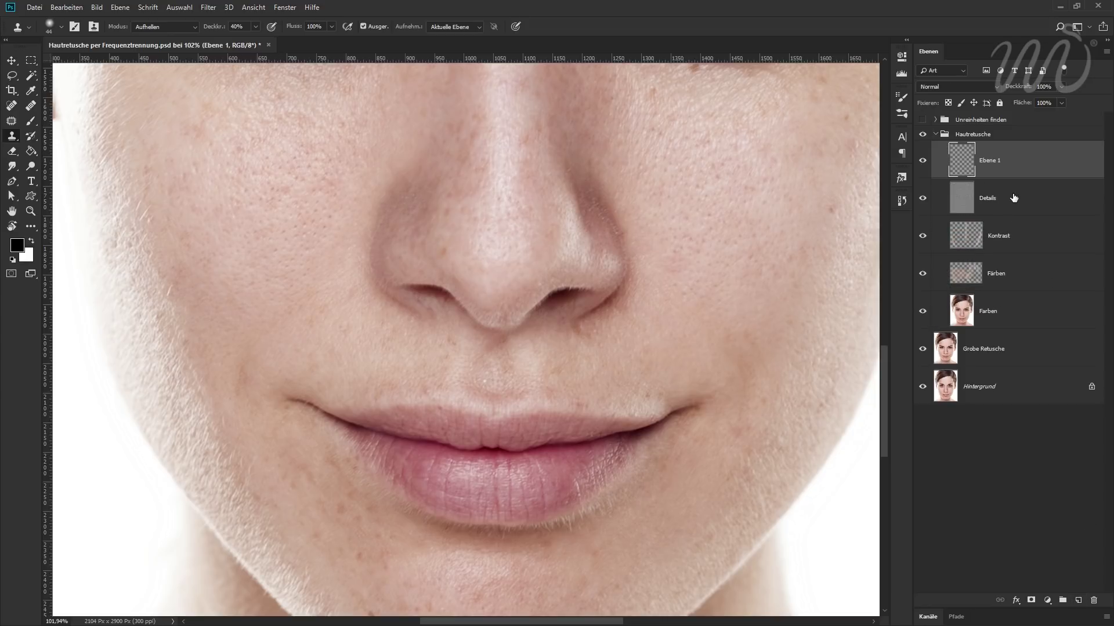
pyautogui.doubleClick(990, 166)
pyautogui.write('Aufhellen')
pyautogui.press('Return')
pyautogui.moveTo(1007, 154); pyautogui.dragTo(1000, 178)
pyautogui.keyDown('alt'); pyautogui.click(1001, 177); pyautogui.keyUp('alt')
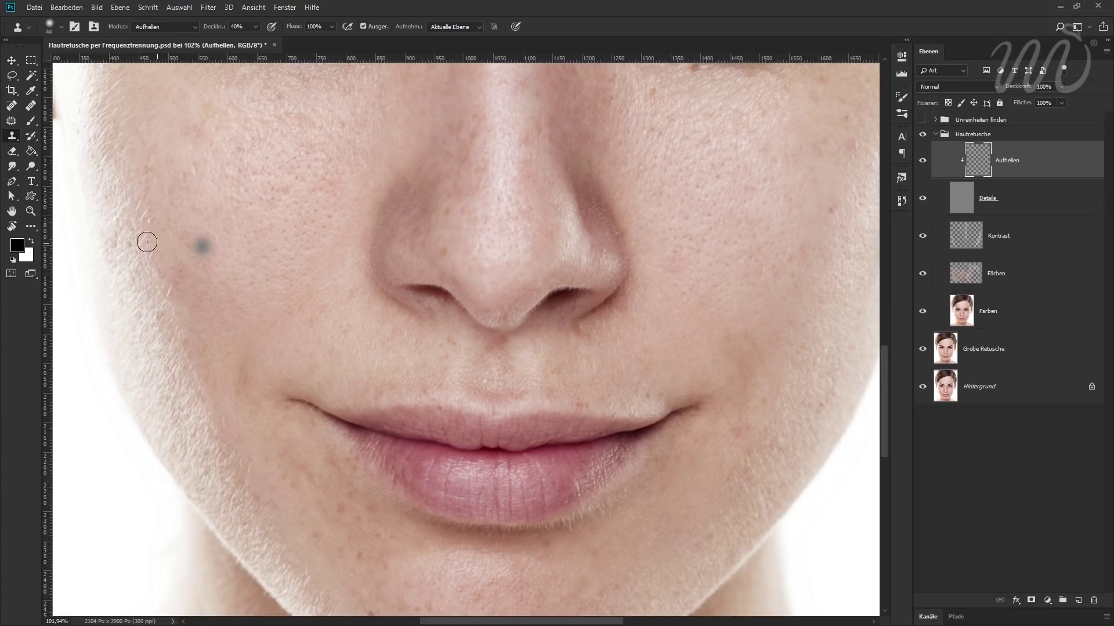
# - Set the foreground to grey 128/128/128 and the Aufhellen layer's blend mode to Aufhellen
pyautogui.click(16, 245)
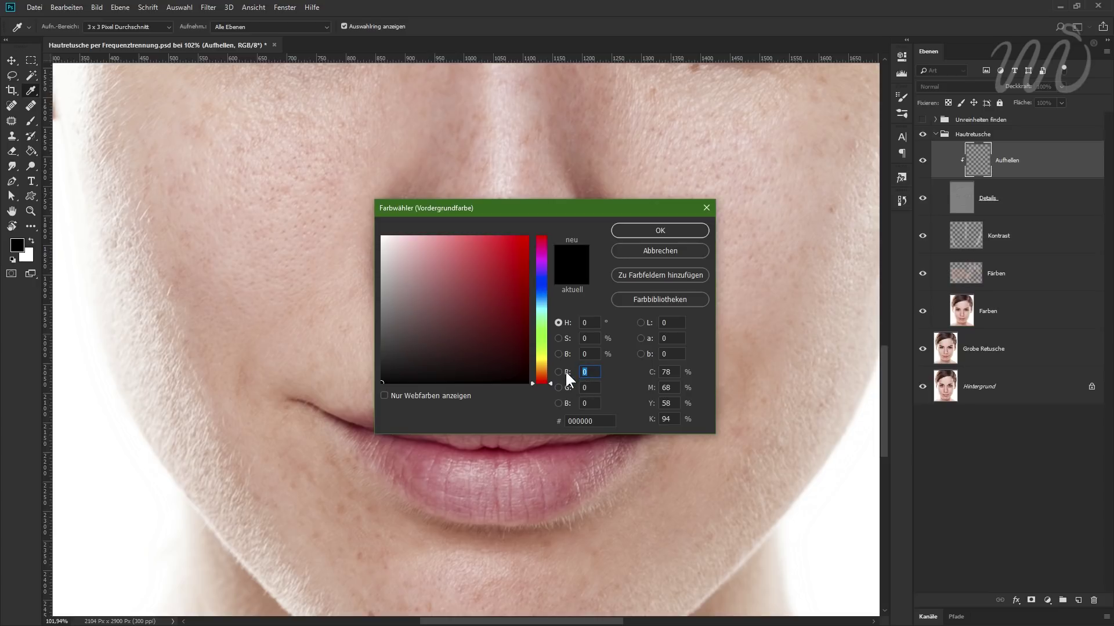
pyautogui.write('128')
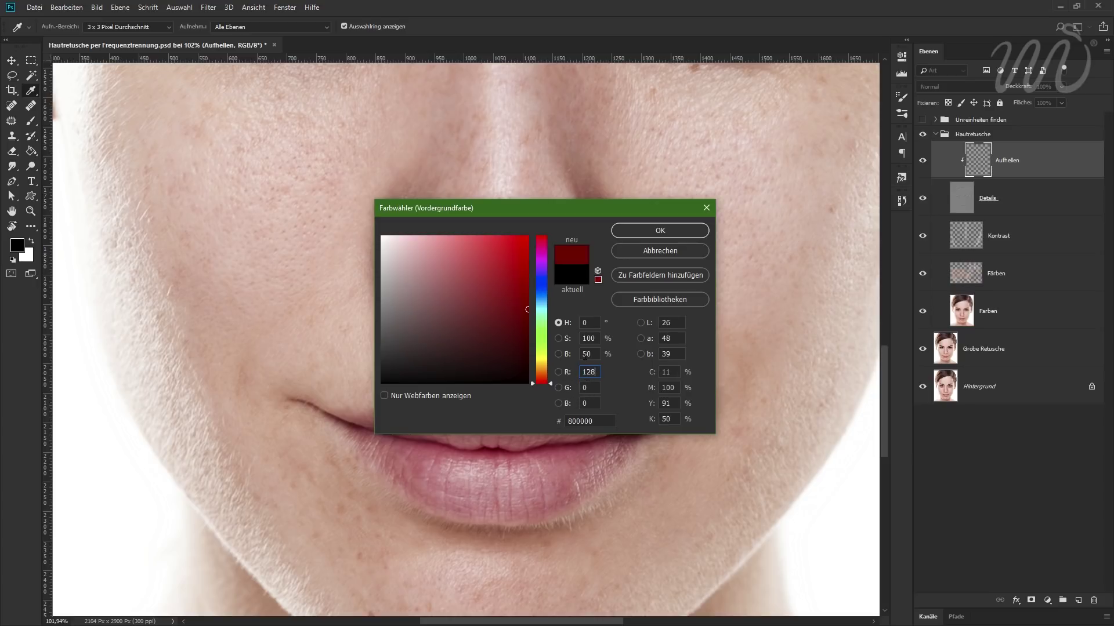
pyautogui.write('28')
pyautogui.press('Tab')
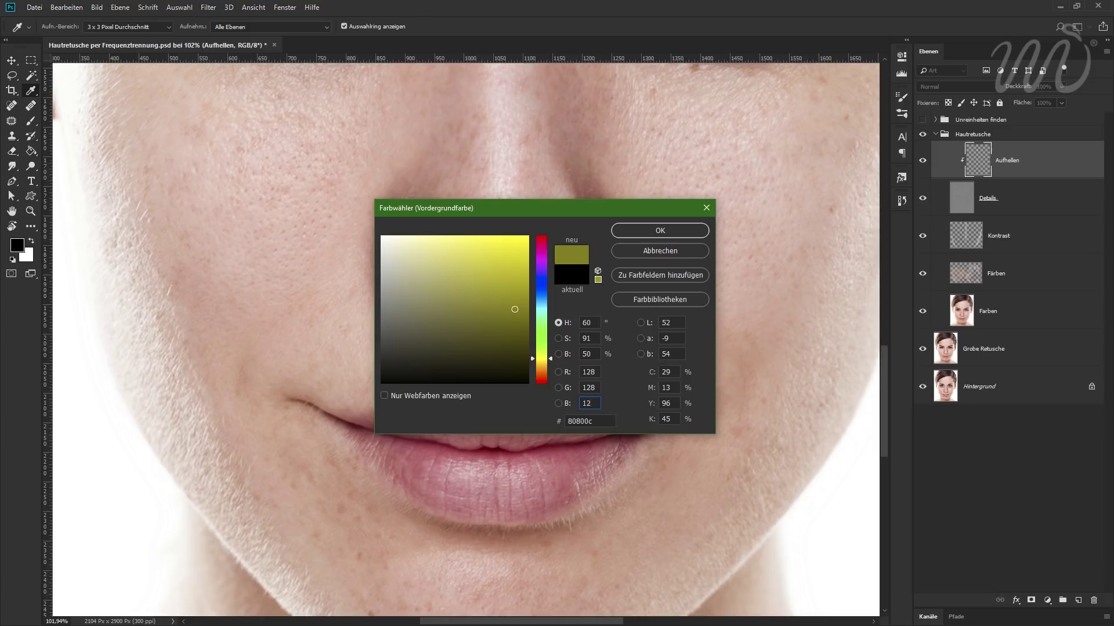
pyautogui.write('8')
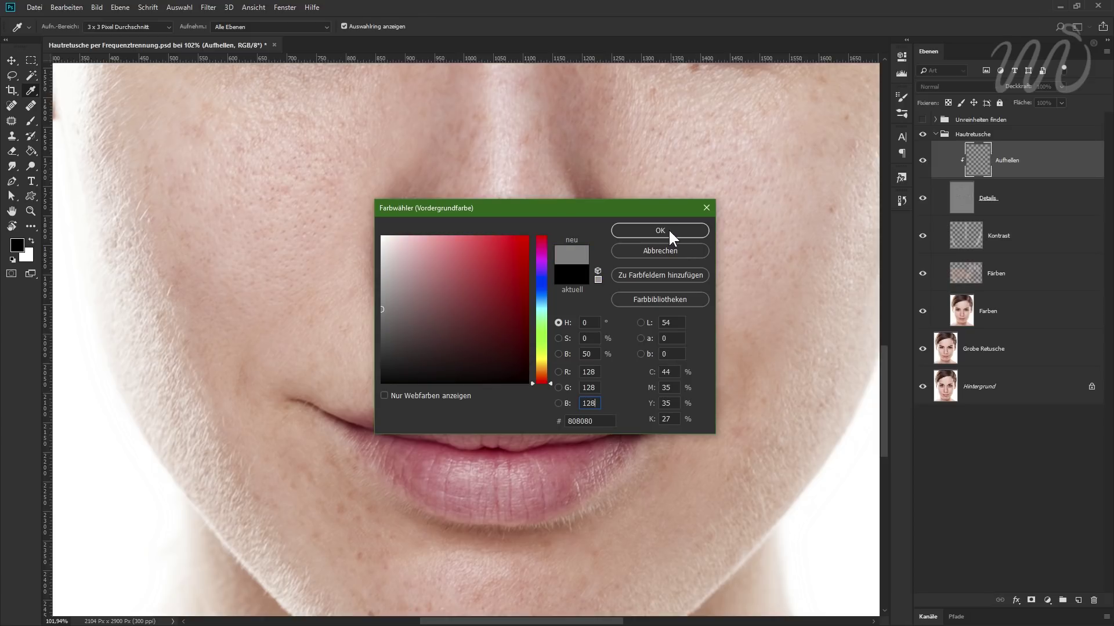
pyautogui.click(668, 230)
pyautogui.press('s')
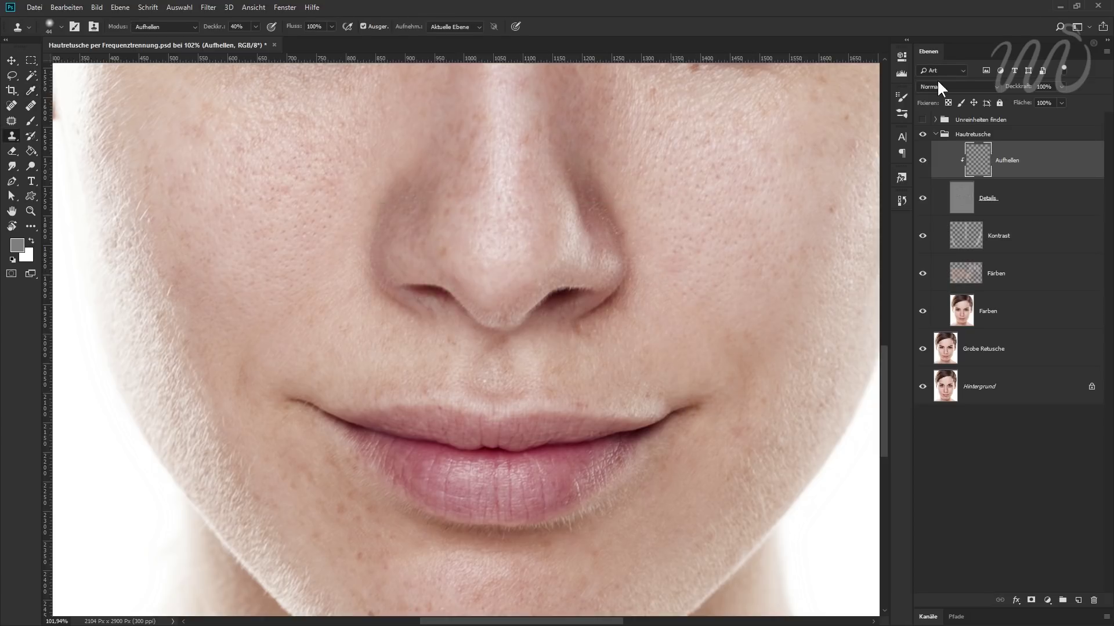
pyautogui.click(945, 85)
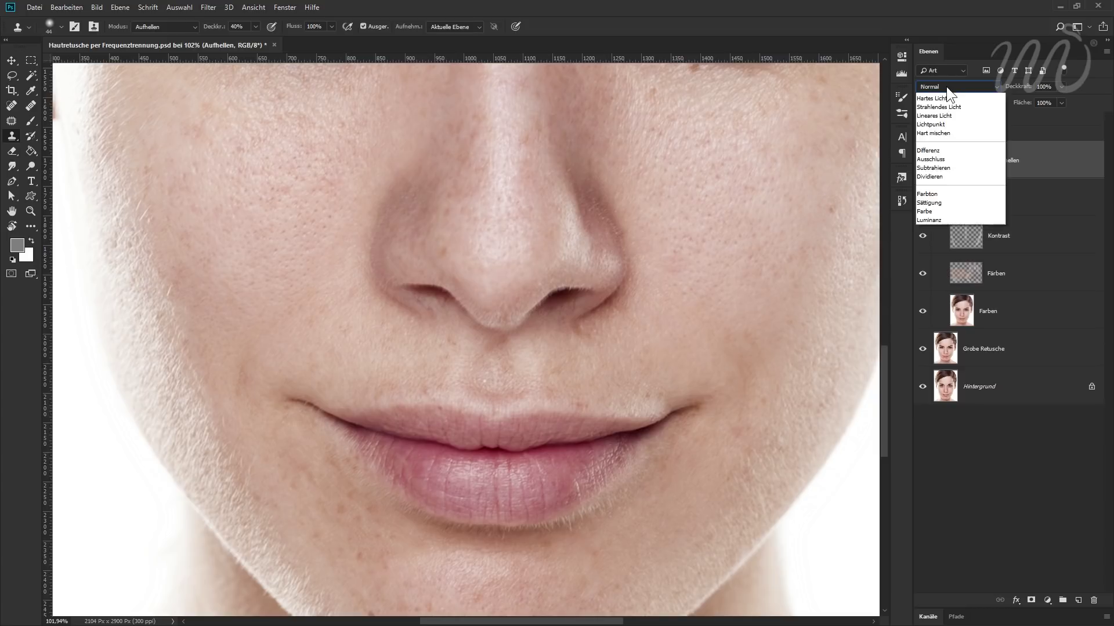
pyautogui.click(952, 175)
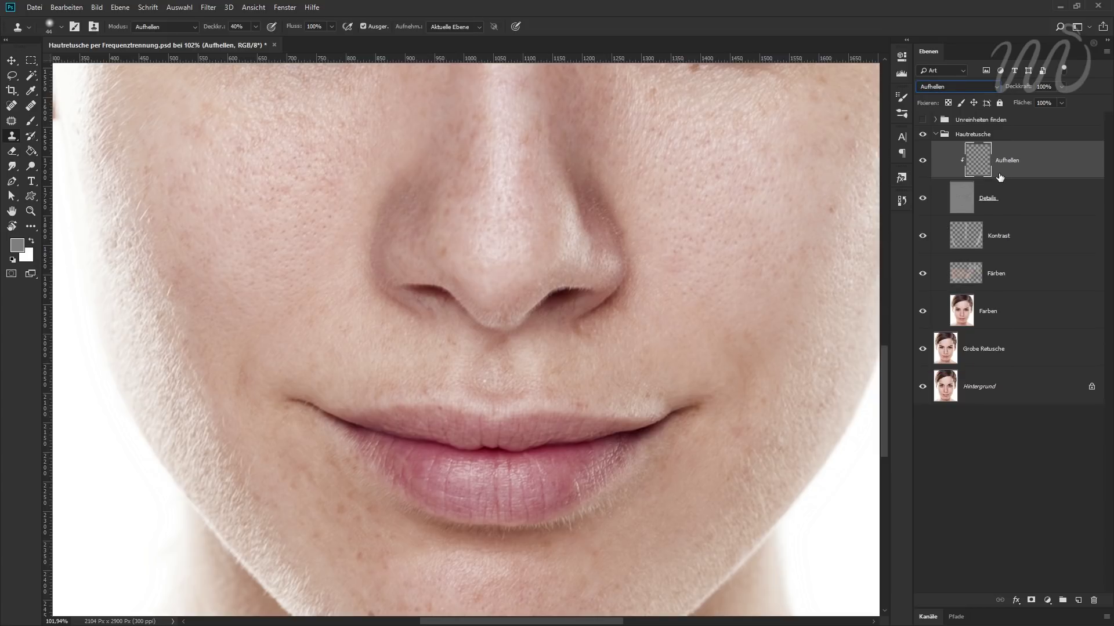
# - Paint soft grey beside the nostril and lip corner with an ~84 px, 19% brush
pyautogui.click(31, 122)
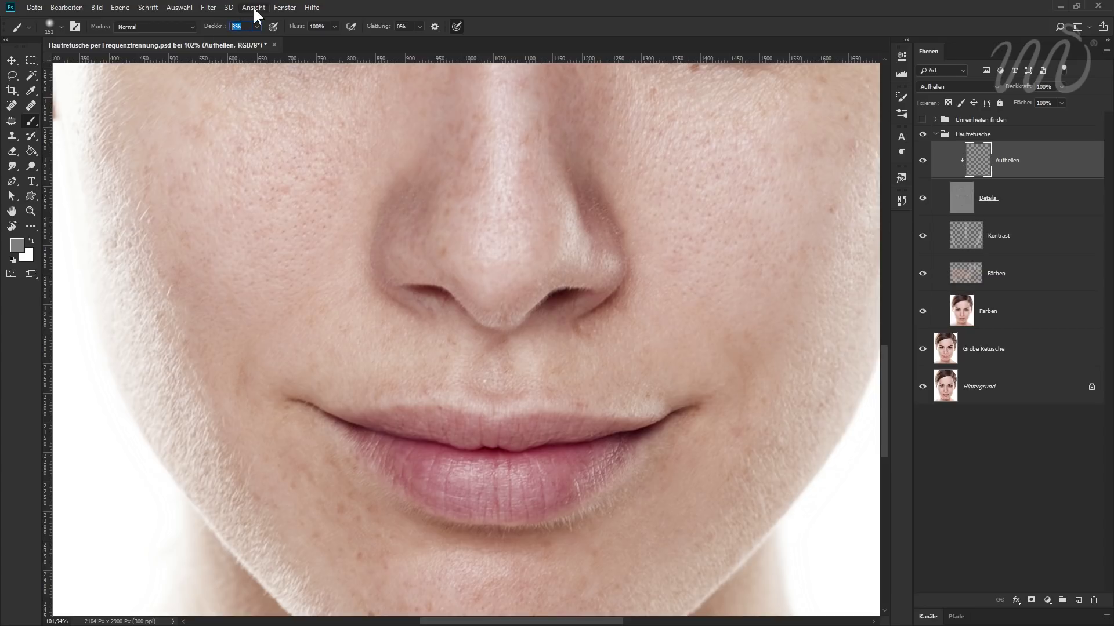
pyautogui.moveTo(296, 192)
pyautogui.mouseDown()
pyautogui.moveTo(316, 193)
pyautogui.moveTo(262, 280)
pyautogui.mouseUp()
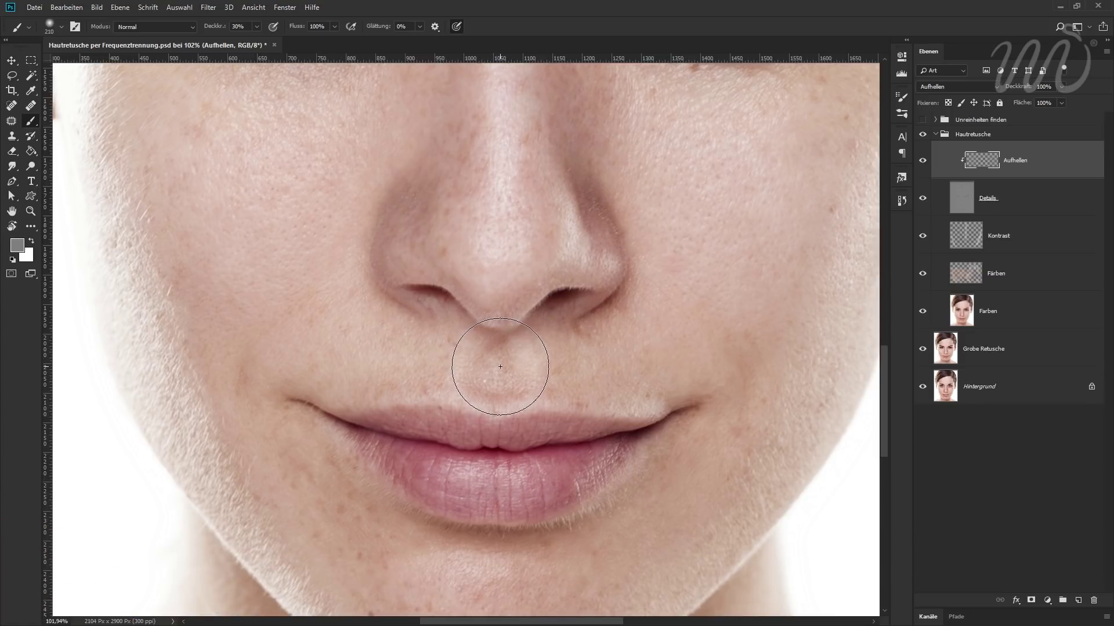
pyautogui.moveTo(267, 377); pyautogui.dragTo(255, 368)
pyautogui.moveTo(219, 28); pyautogui.dragTo(214, 29)
pyautogui.moveTo(287, 406); pyautogui.dragTo(278, 403)
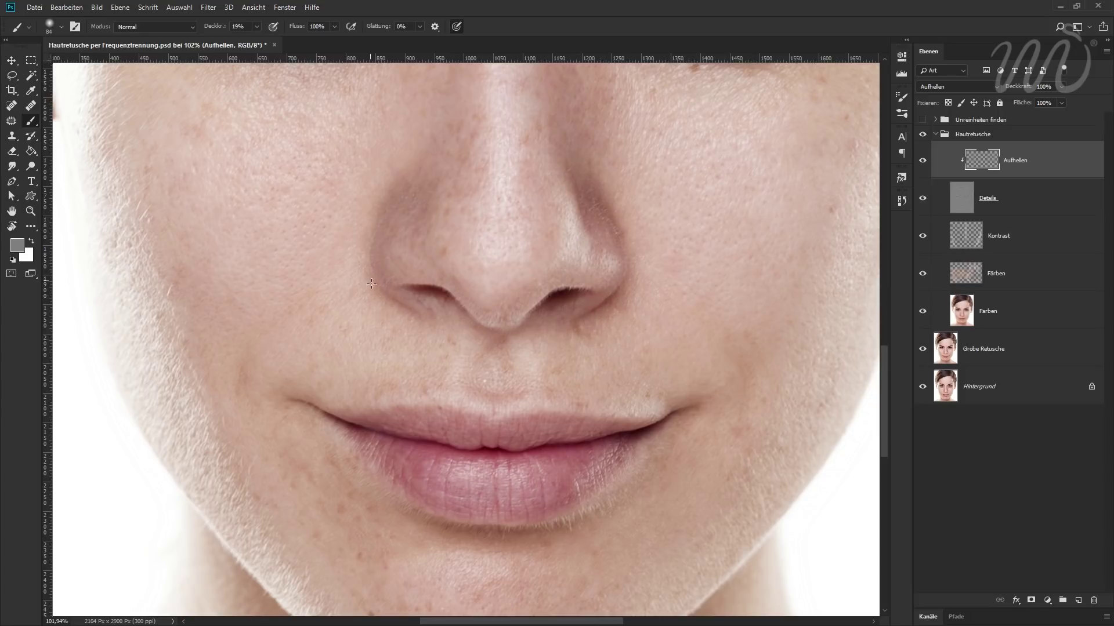
# - Toggle the Aufhellen layer's visibility to compare, then set it to Normal blending
pyautogui.click(922, 162)
pyautogui.click(922, 162)
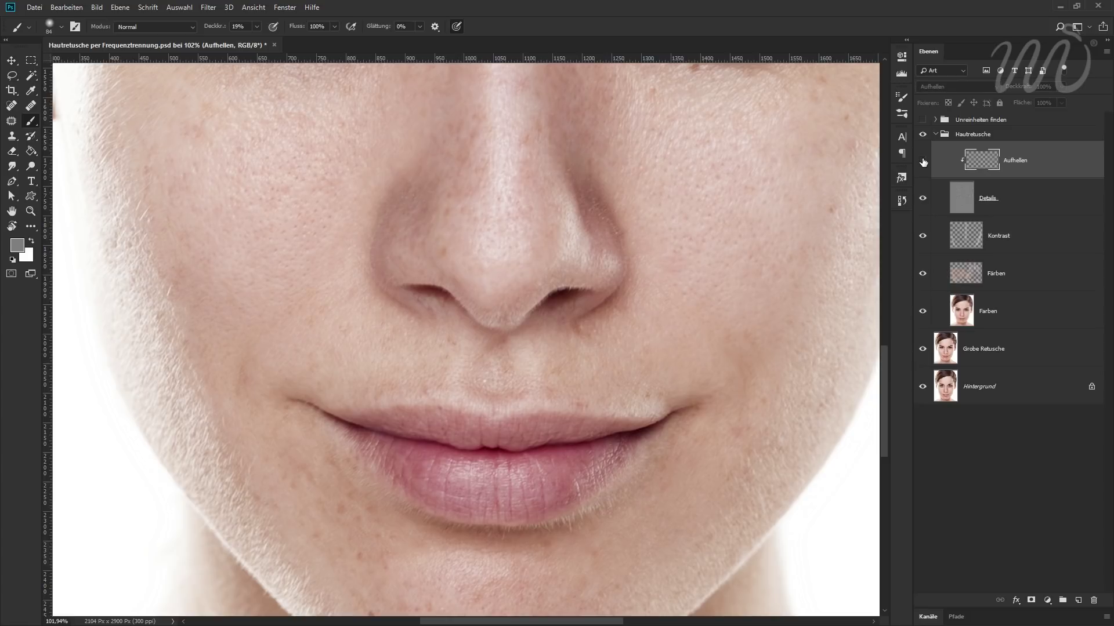
pyautogui.click(923, 163)
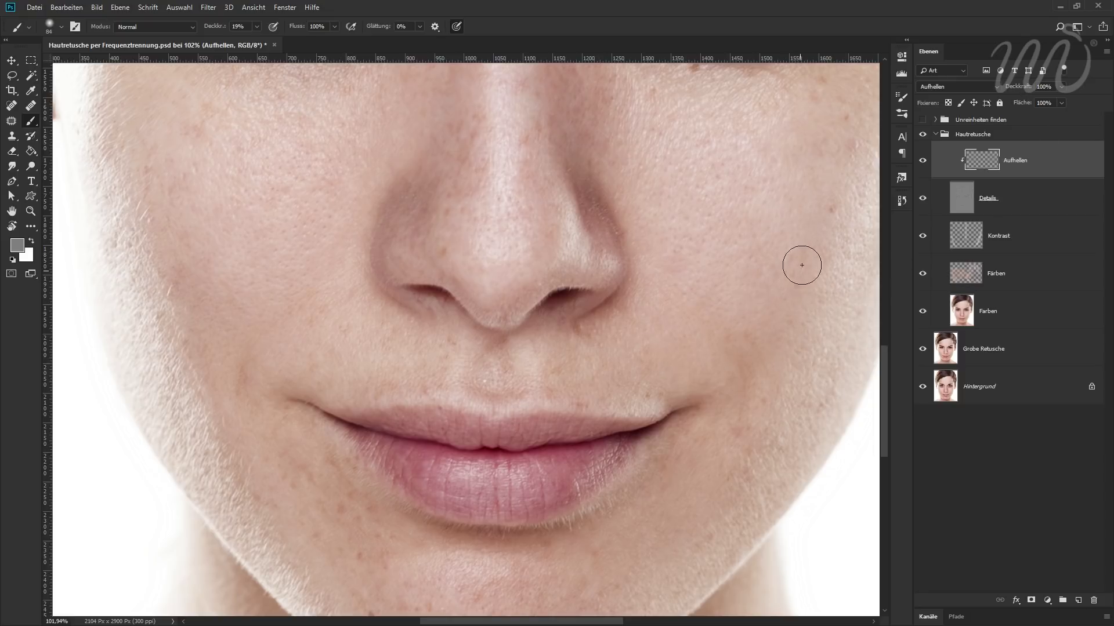
pyautogui.click(942, 83)
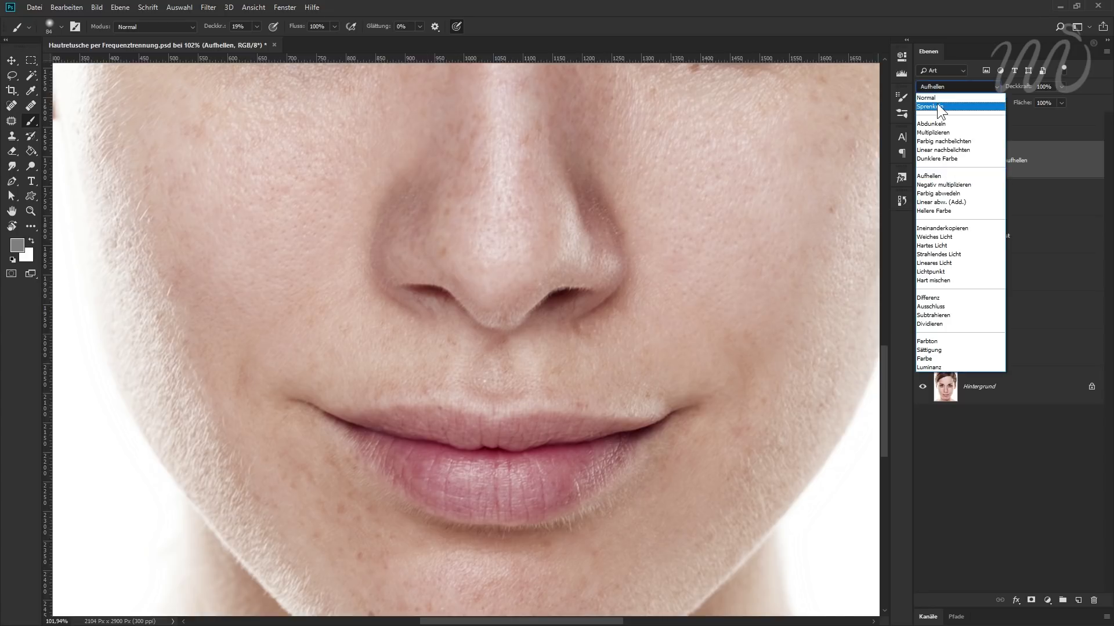
pyautogui.click(938, 98)
# - Restore Aufhellen blending and paint along the jaw edge with a larger, more opaque brush
pyautogui.keyDown('alt'); pyautogui.rightClick(802, 375); pyautogui.keyUp('alt')
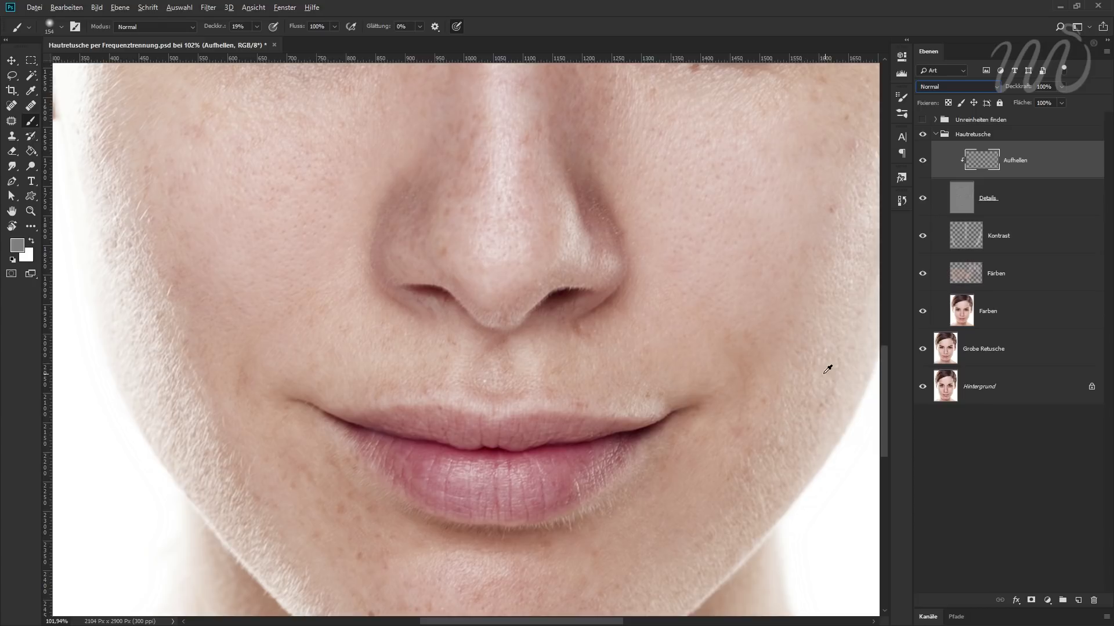
pyautogui.moveTo(217, 27); pyautogui.dragTo(226, 27)
pyautogui.moveTo(795, 341); pyautogui.dragTo(629, 405)
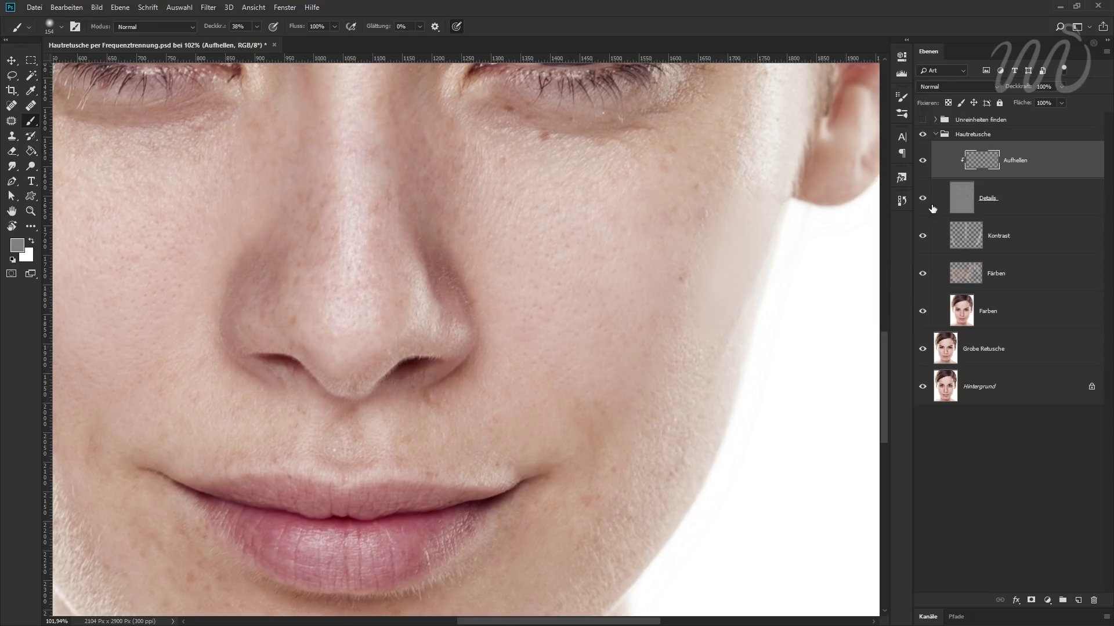
pyautogui.click(965, 89)
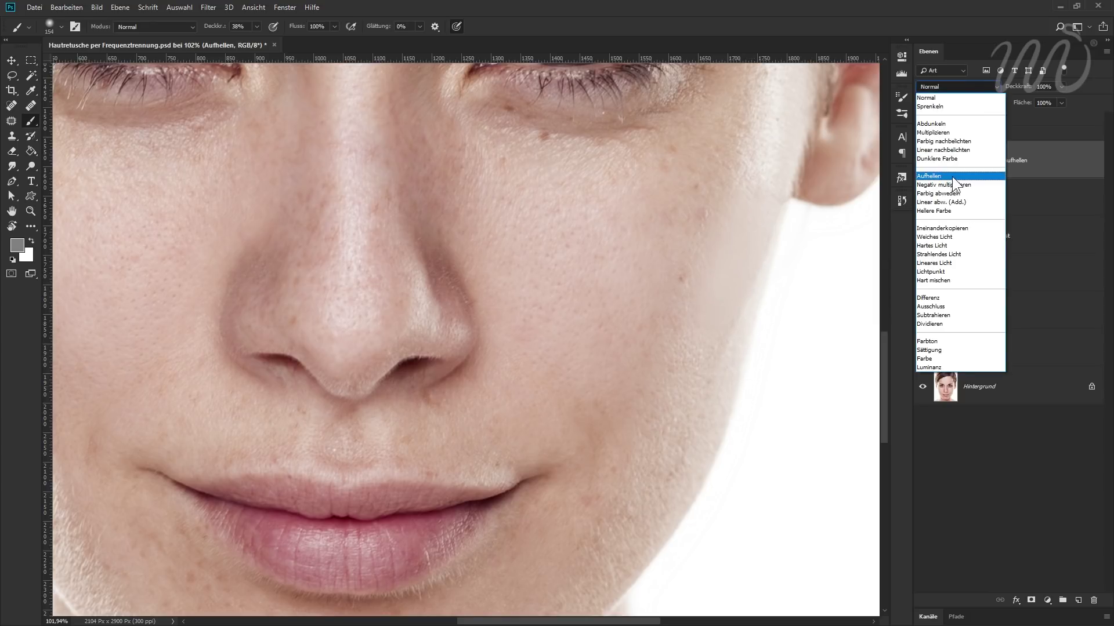
pyautogui.click(951, 177)
pyautogui.moveTo(701, 296)
pyautogui.mouseDown()
pyautogui.moveTo(741, 204)
pyautogui.moveTo(723, 308)
pyautogui.moveTo(723, 218)
pyautogui.moveTo(755, 294)
pyautogui.moveTo(729, 375)
pyautogui.mouseUp()
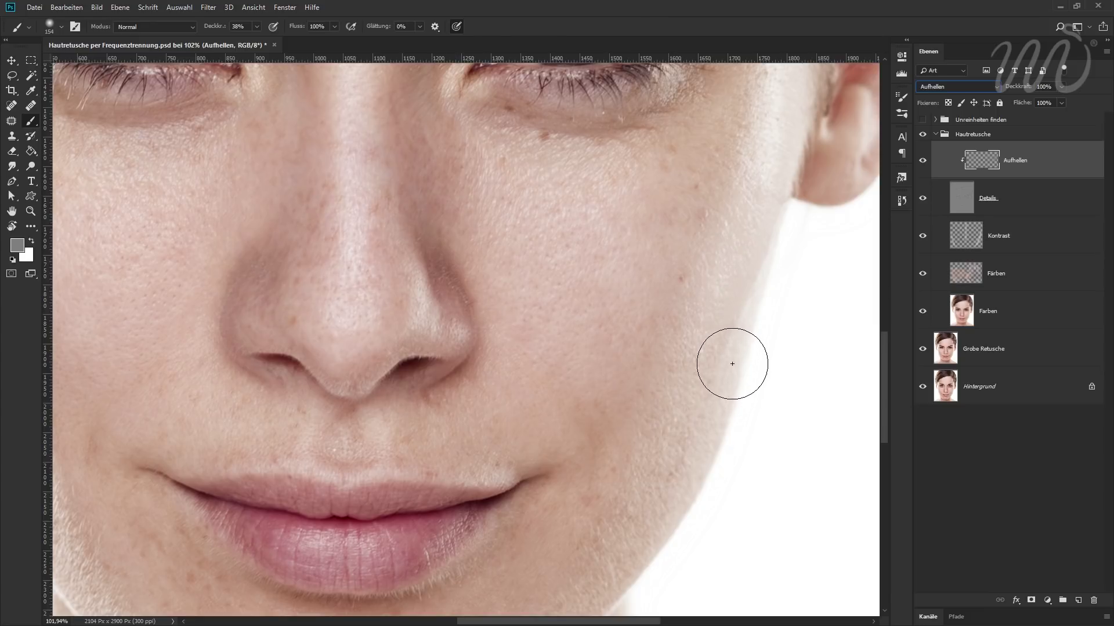